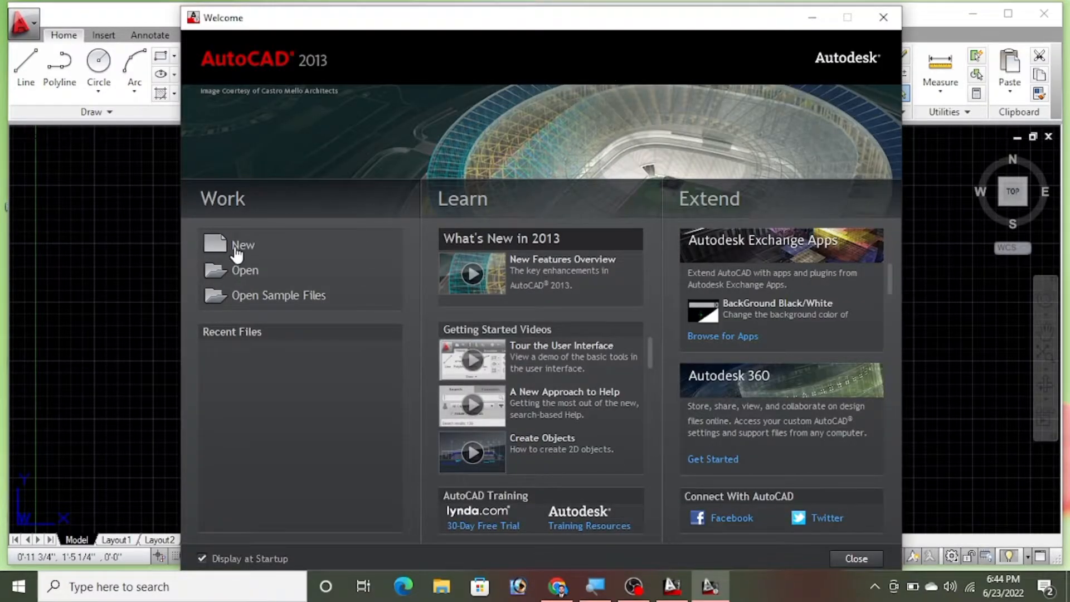
Create a new drawing from the acad template.
left_click(237, 248)
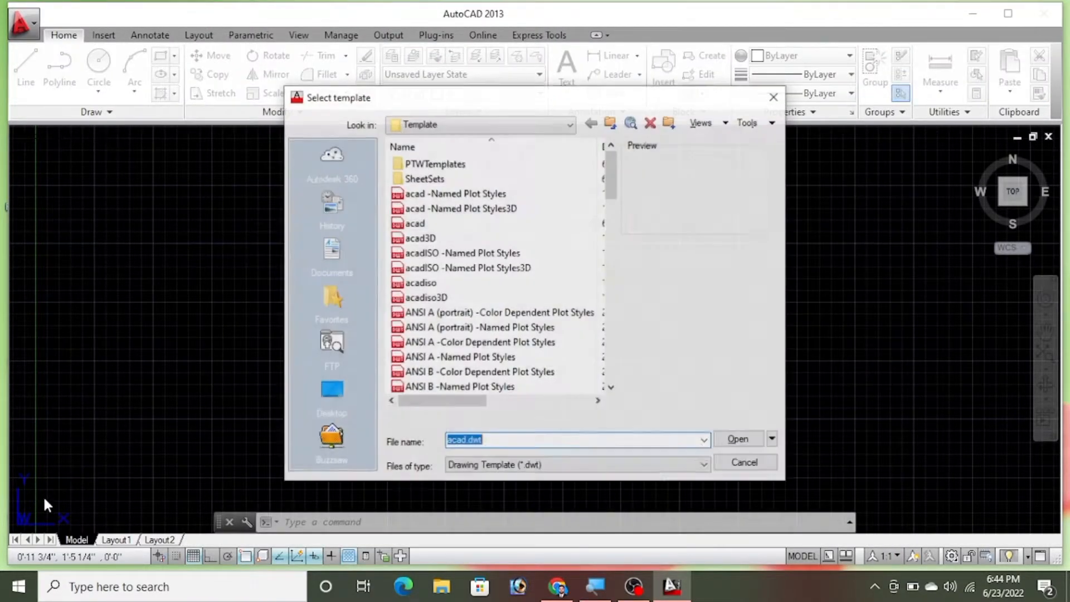
left_click(415, 225)
left_click(739, 439)
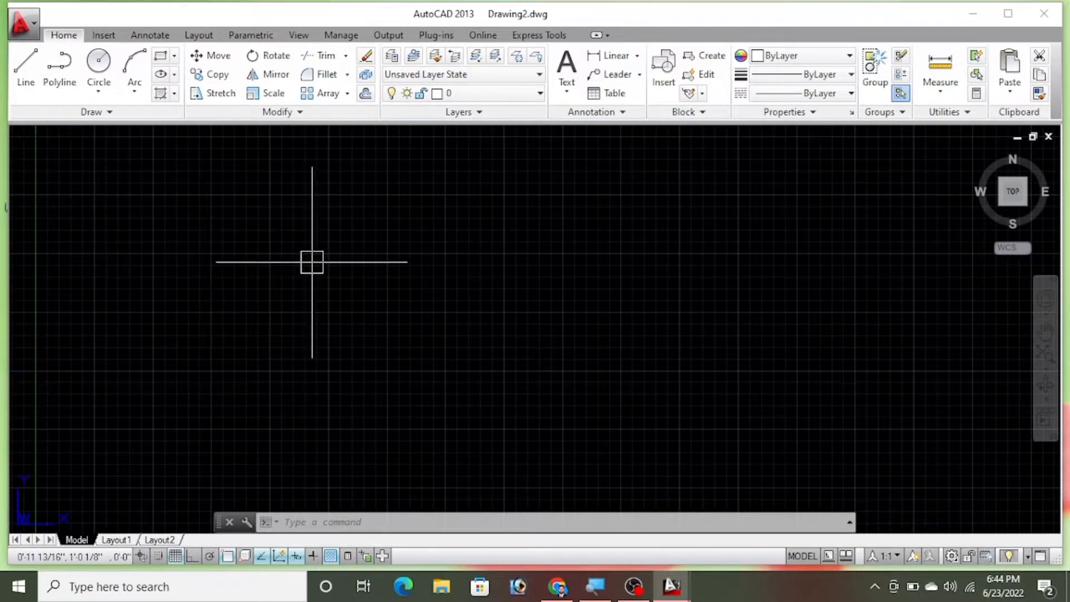
Look over the application file commands and the annotation, layout, parametric, view, management, output and plug-in tool sets, returning to the home tools.
left_click(33, 38)
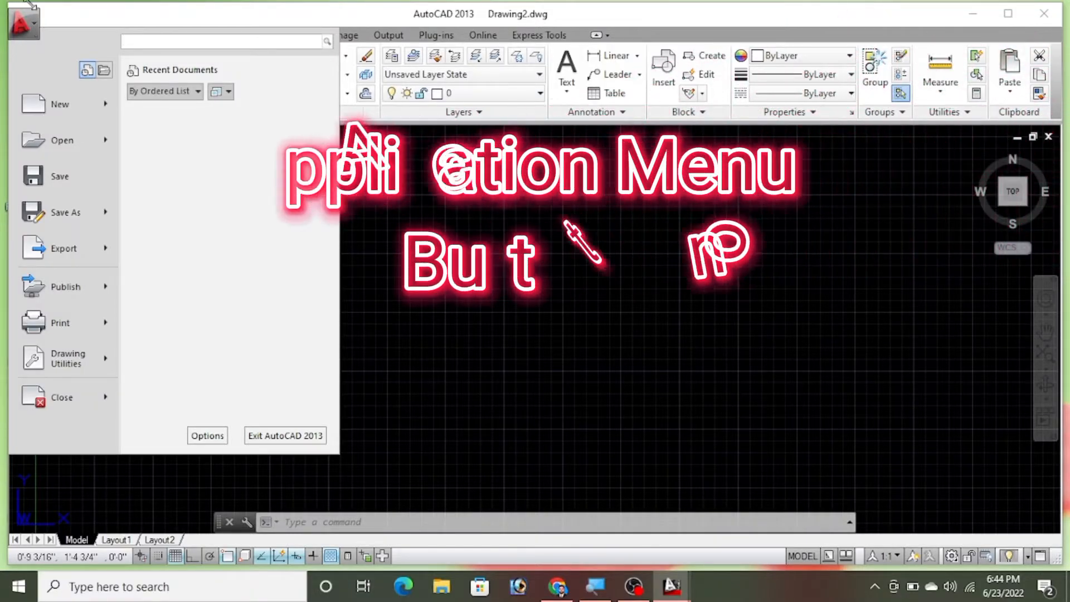
left_click(22, 25)
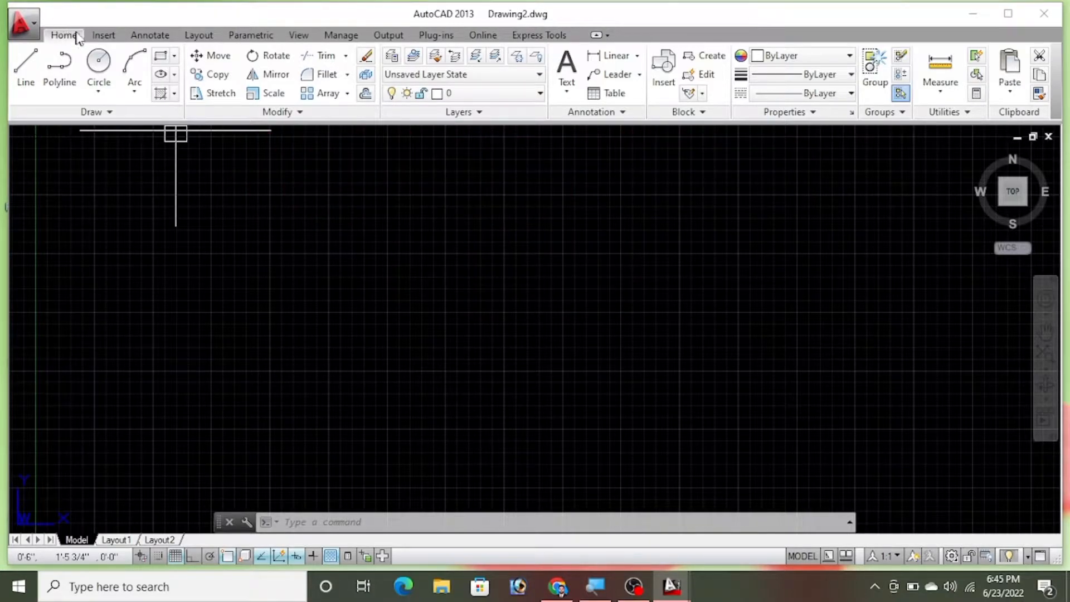
left_click(135, 38)
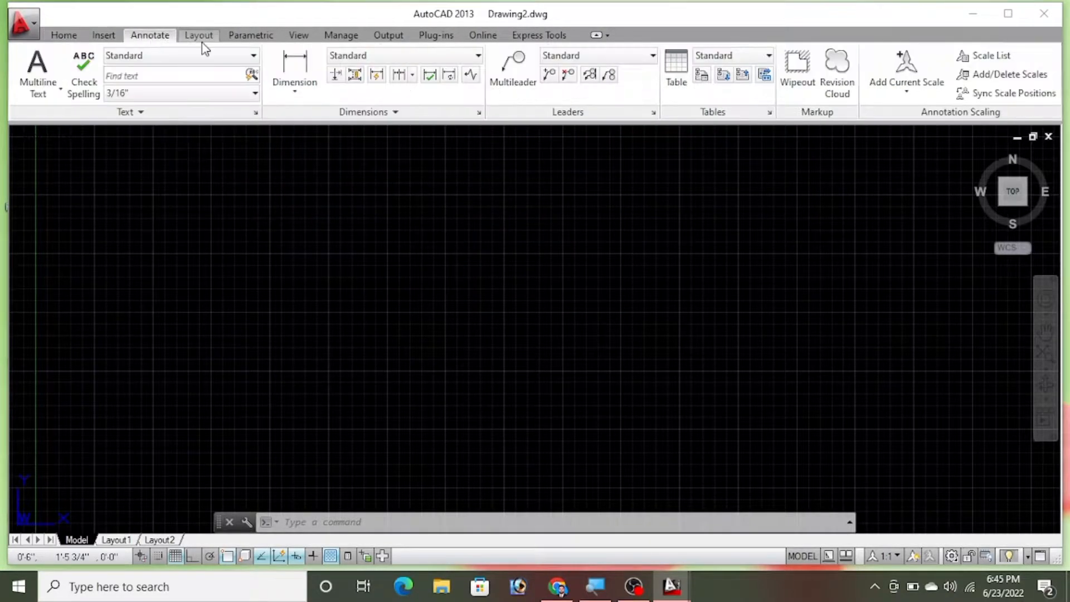
left_click(200, 39)
left_click(257, 39)
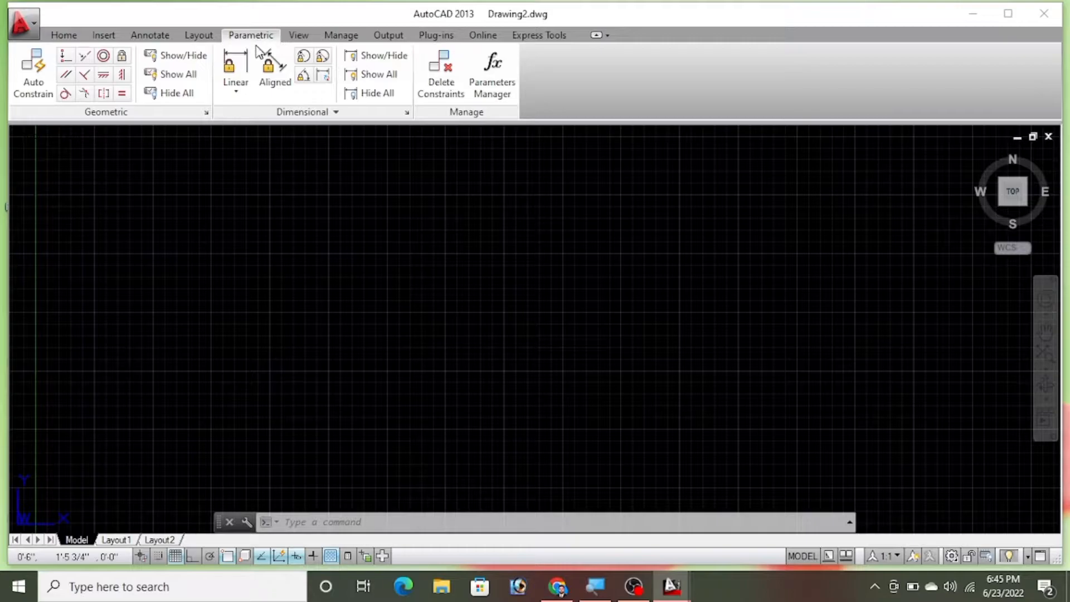
left_click(299, 40)
left_click(342, 38)
left_click(389, 38)
left_click(437, 37)
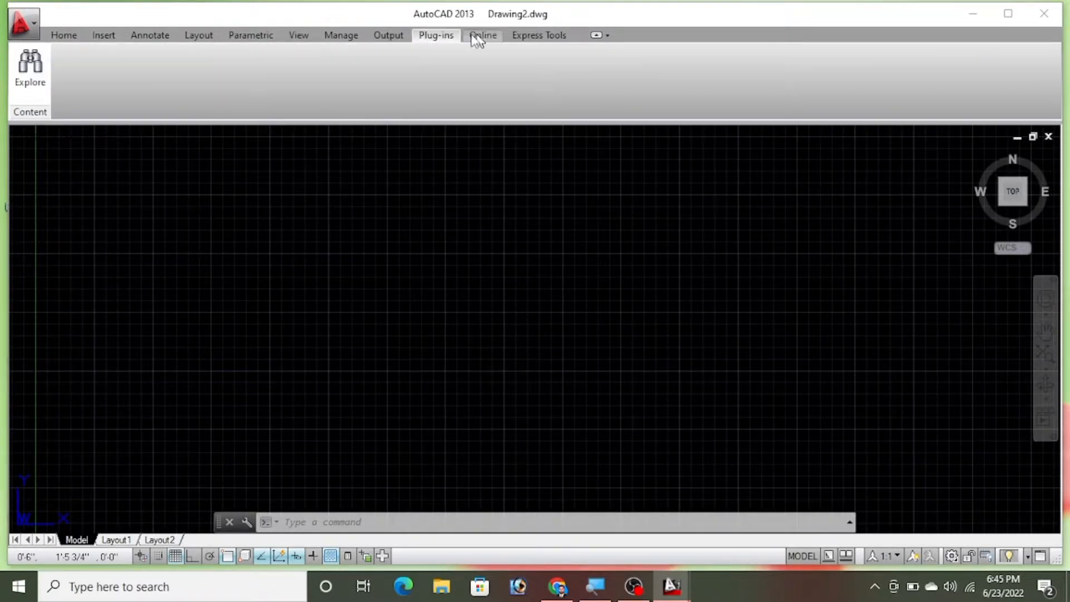
left_click(65, 37)
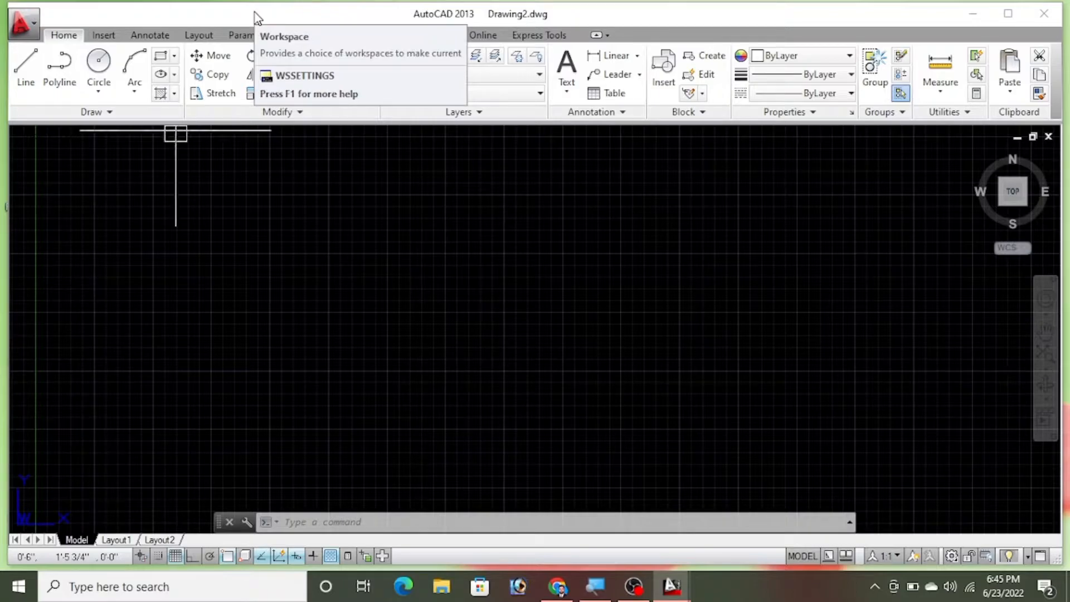
Save the drawing to the Desktop as a project file named after its owner.
key("ctrl+s")
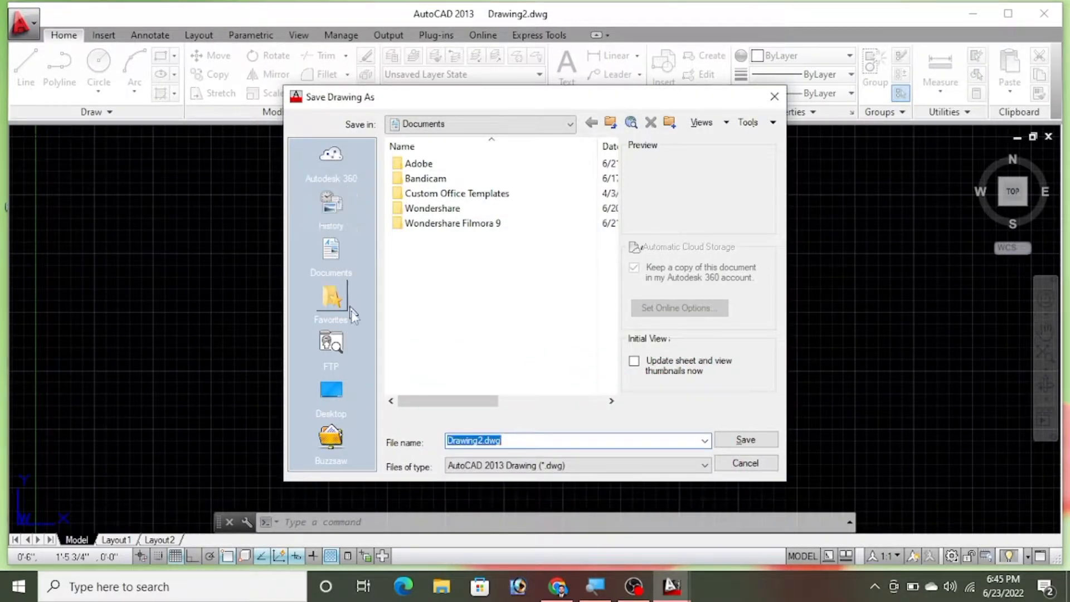
left_click(331, 391)
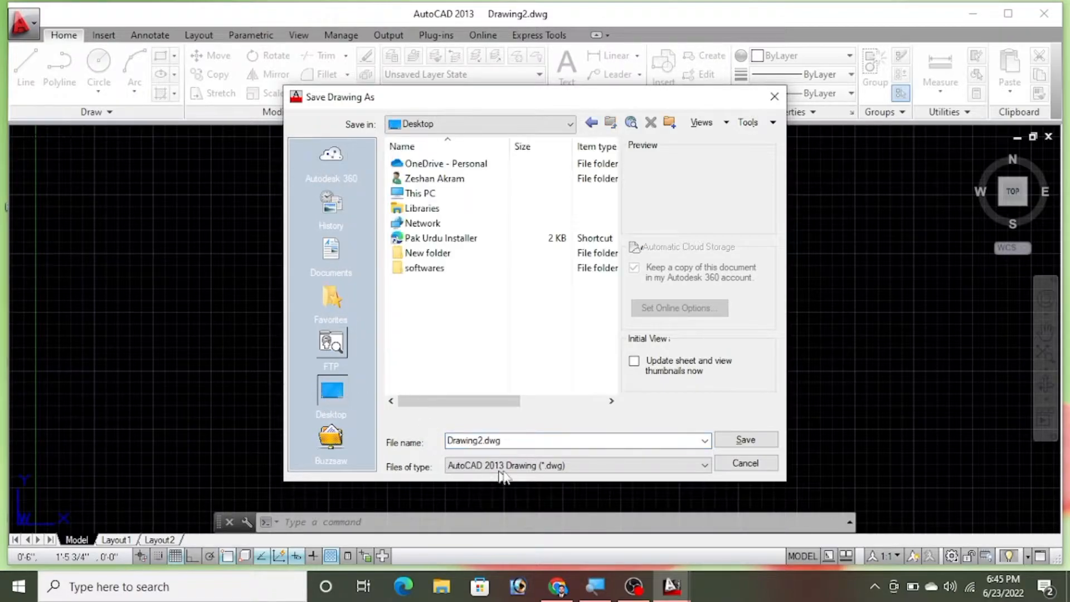
double_click(536, 443)
key("BackSpace")
key("Return")
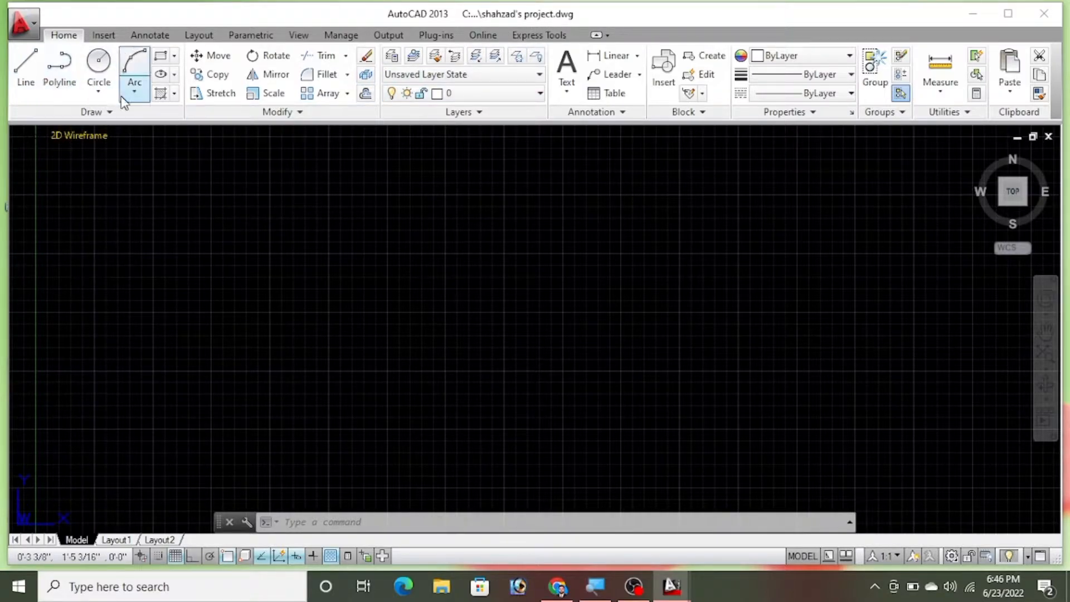
Review the insert, annotation, layout, parametric, view and management tool sets and return to the home tools.
left_click(104, 35)
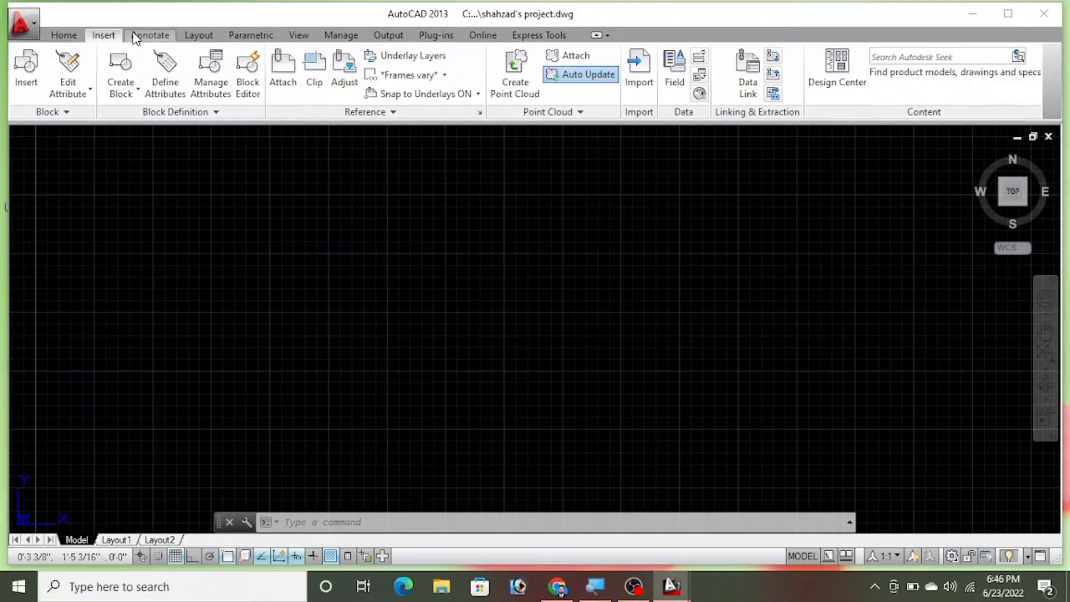
left_click(149, 36)
left_click(199, 35)
left_click(258, 39)
left_click(301, 37)
left_click(341, 36)
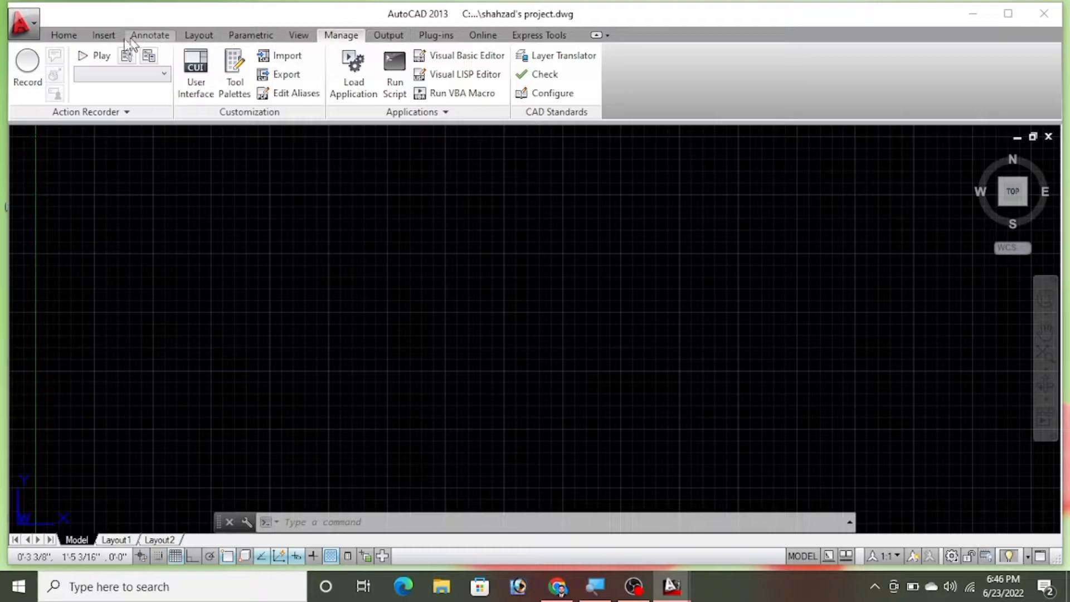
left_click(63, 35)
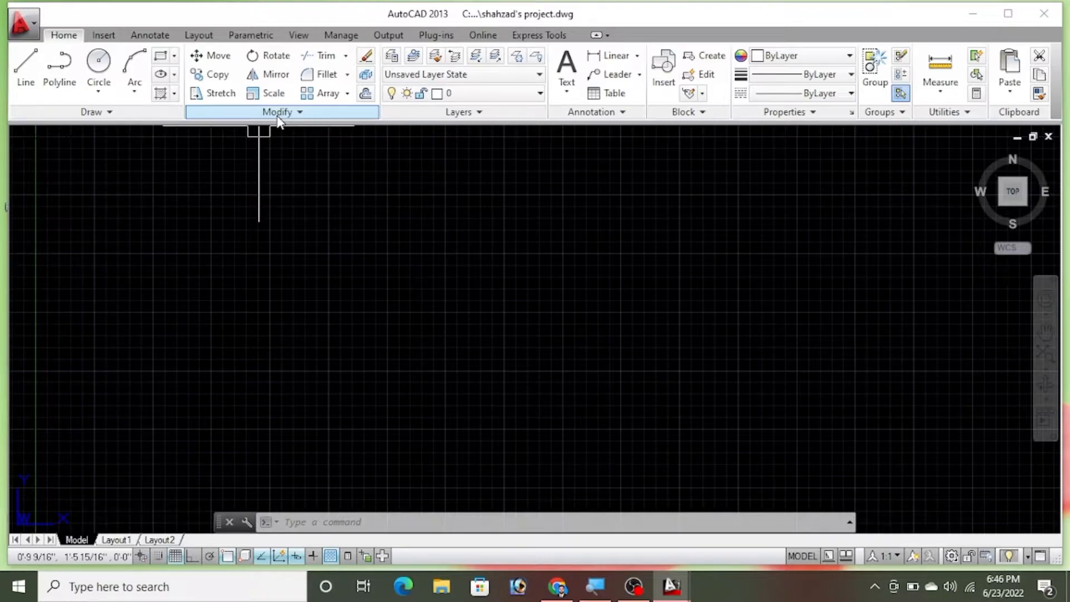
Examine the additional tools in the Draw, Modify, Layers, Annotation, Block, Properties, Groups and Utilities groups.
left_click(93, 112)
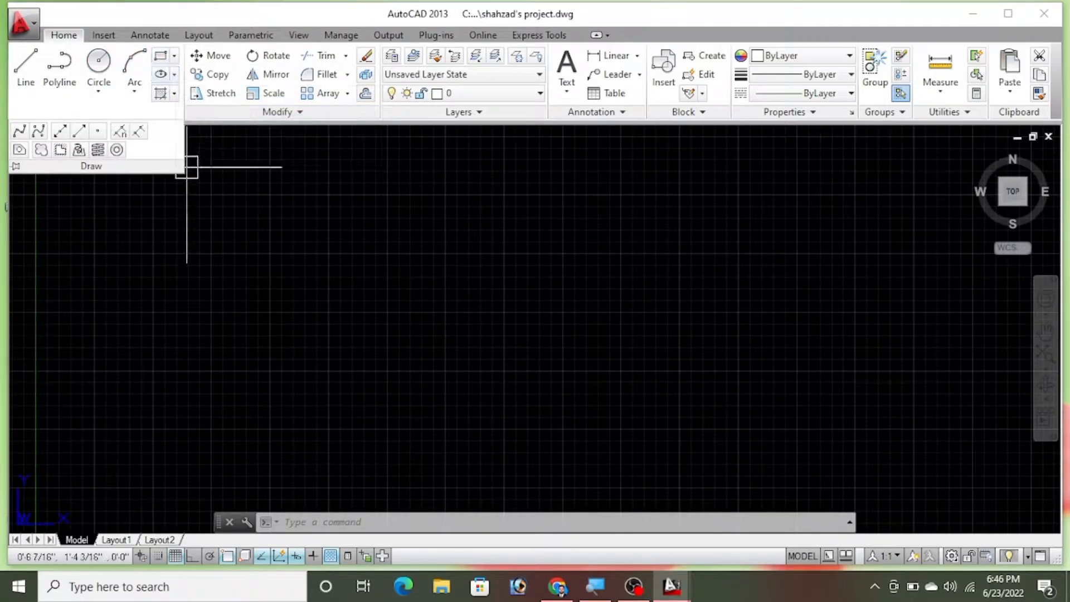
left_click(141, 115)
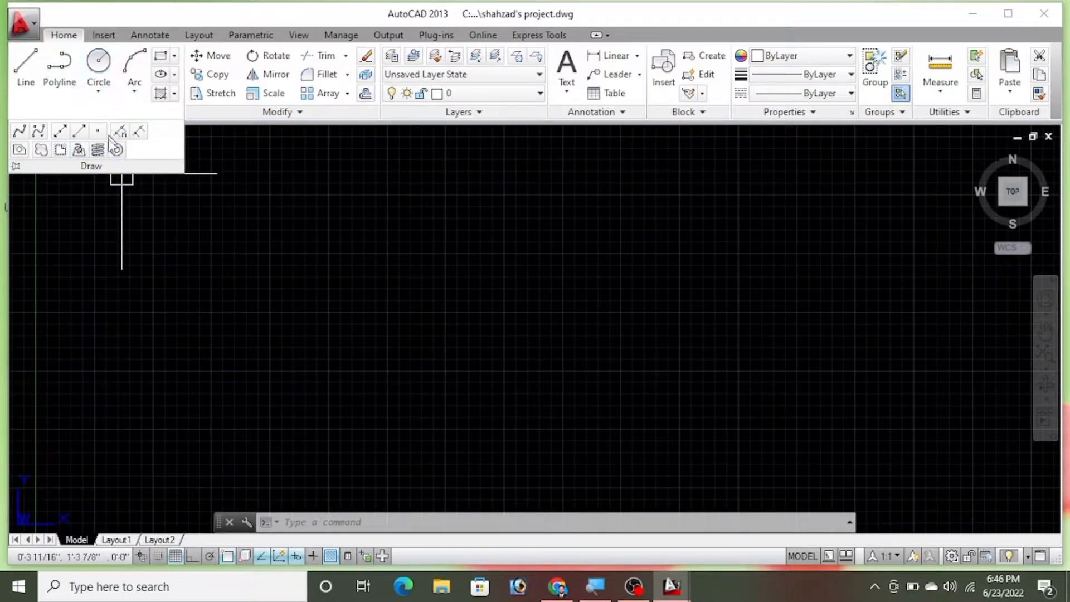
left_click(210, 142)
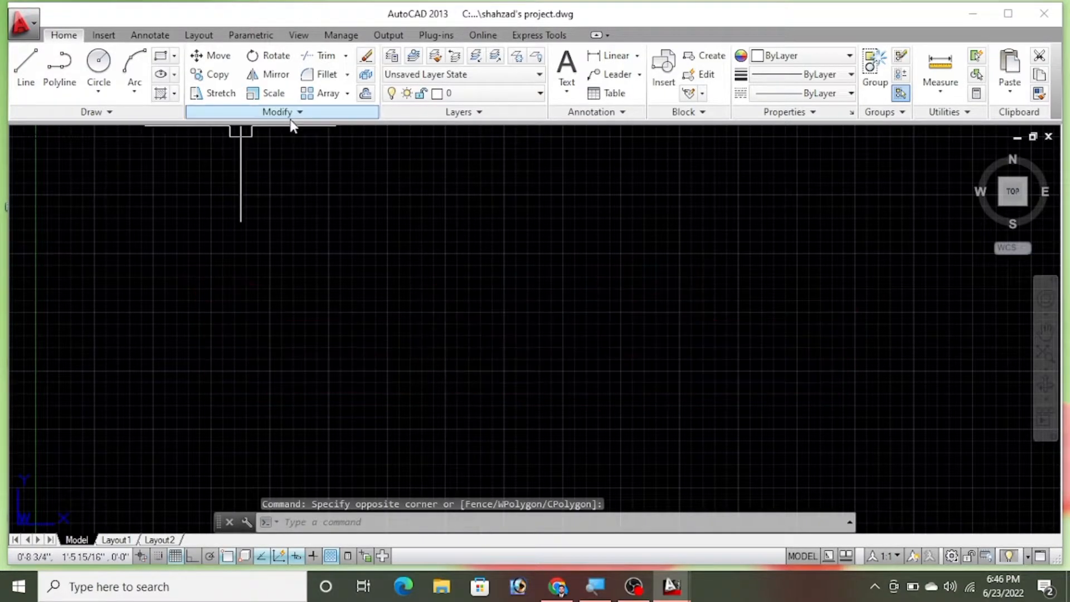
left_click(285, 112)
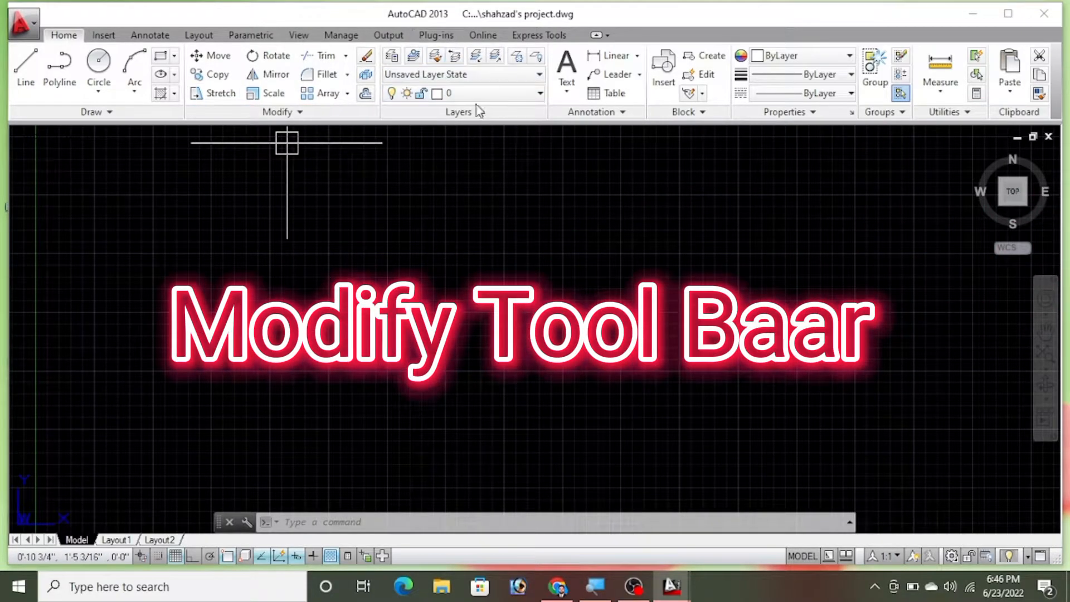
left_click(478, 112)
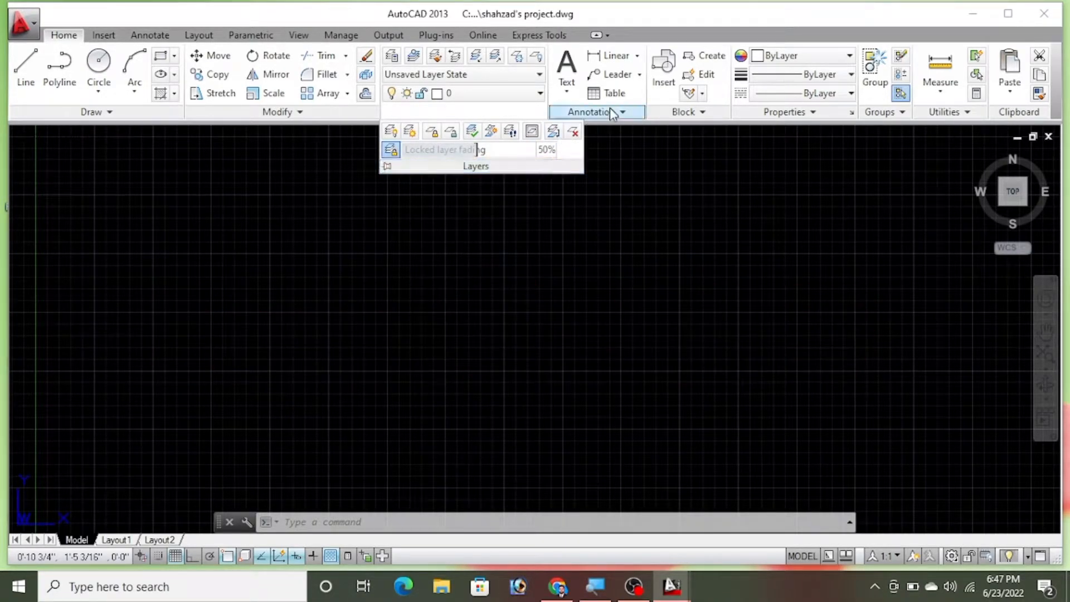
left_click(609, 113)
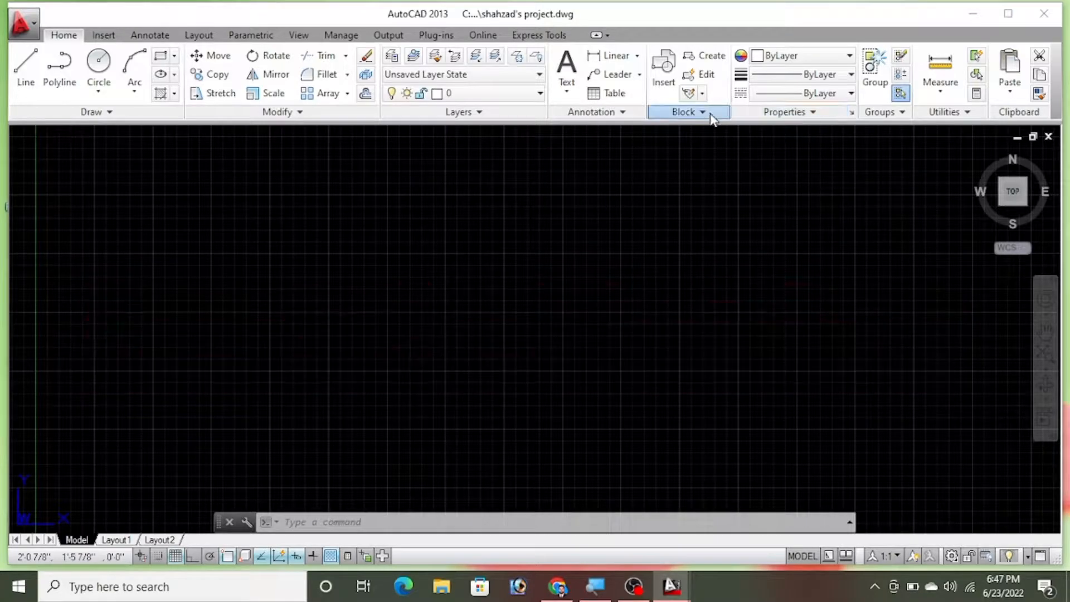
left_click(712, 113)
left_click(794, 119)
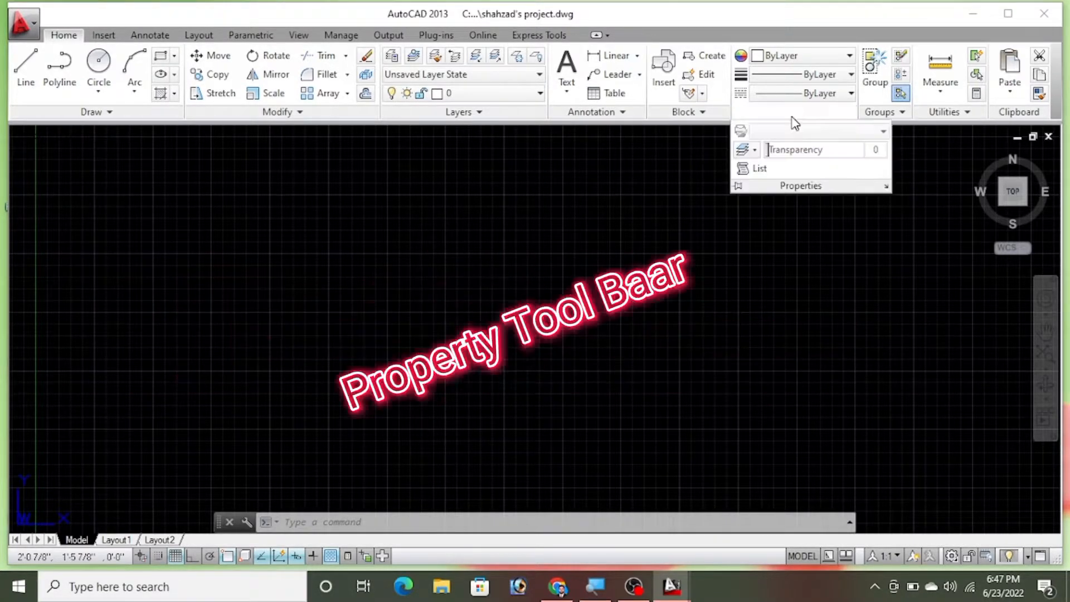
left_click(964, 184)
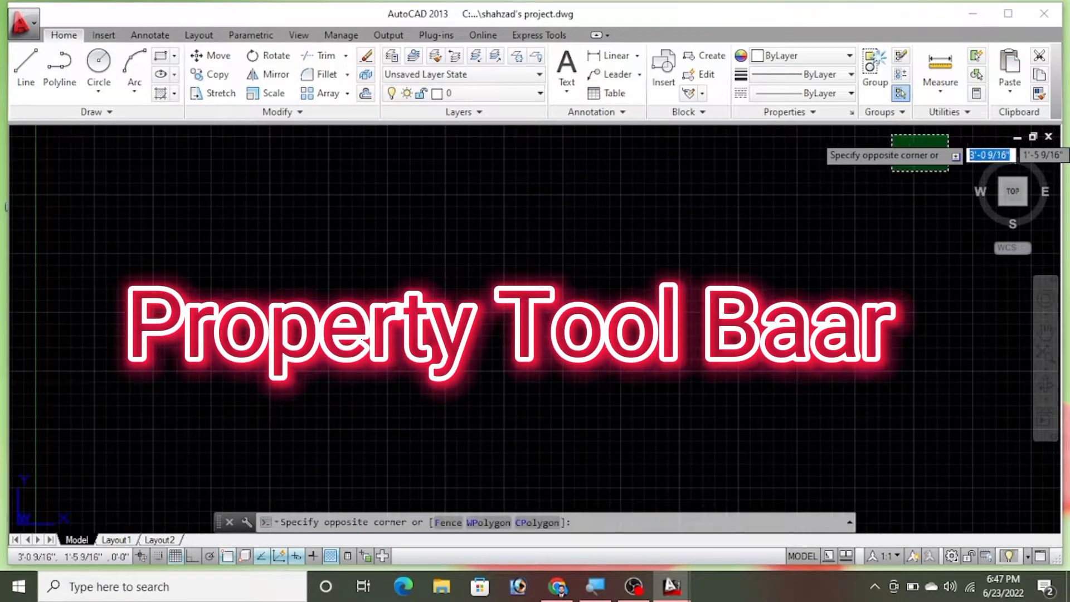
left_click(880, 112)
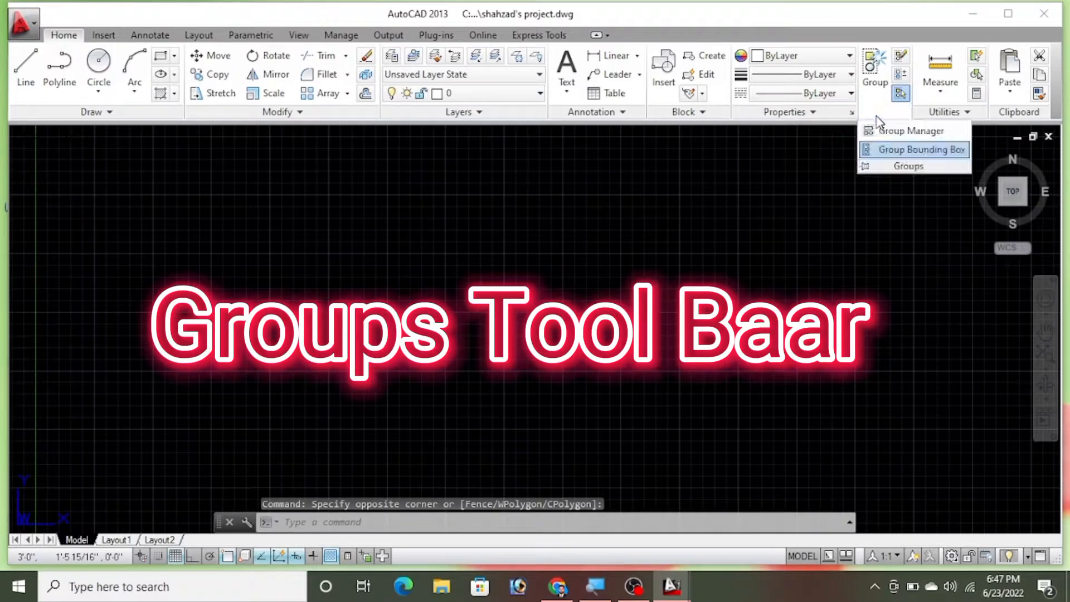
left_click(948, 112)
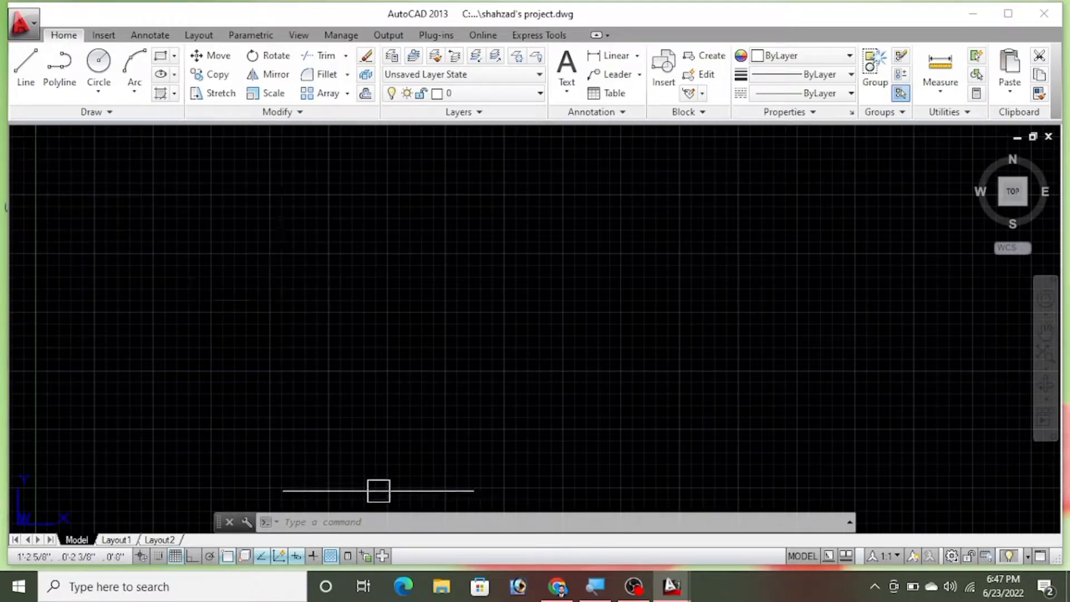
Look at the paper-space layouts and return to model space.
left_click(296, 522)
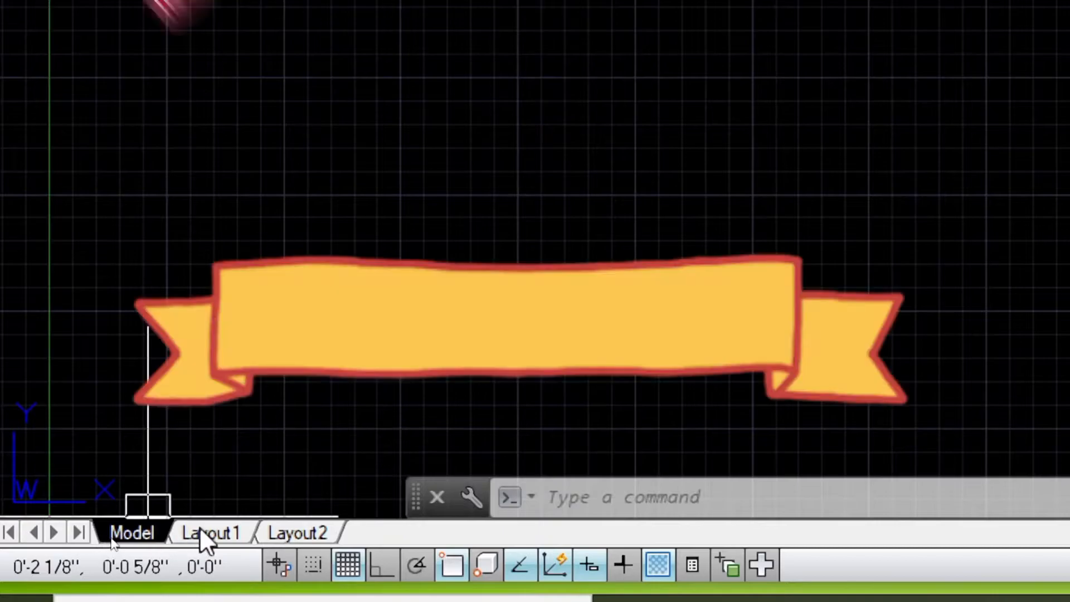
left_click(210, 533)
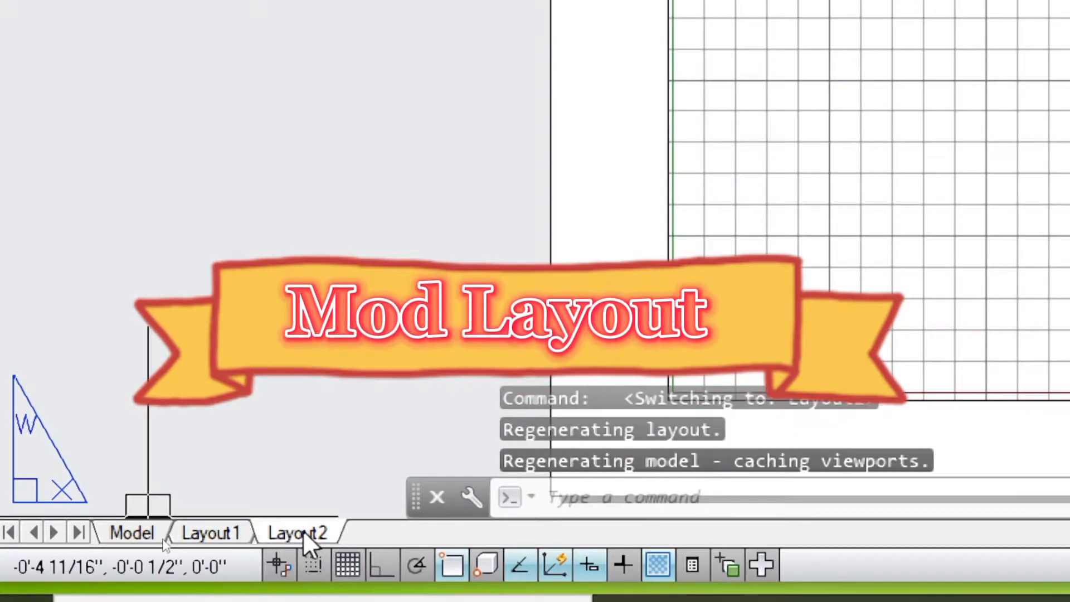
left_click(145, 530)
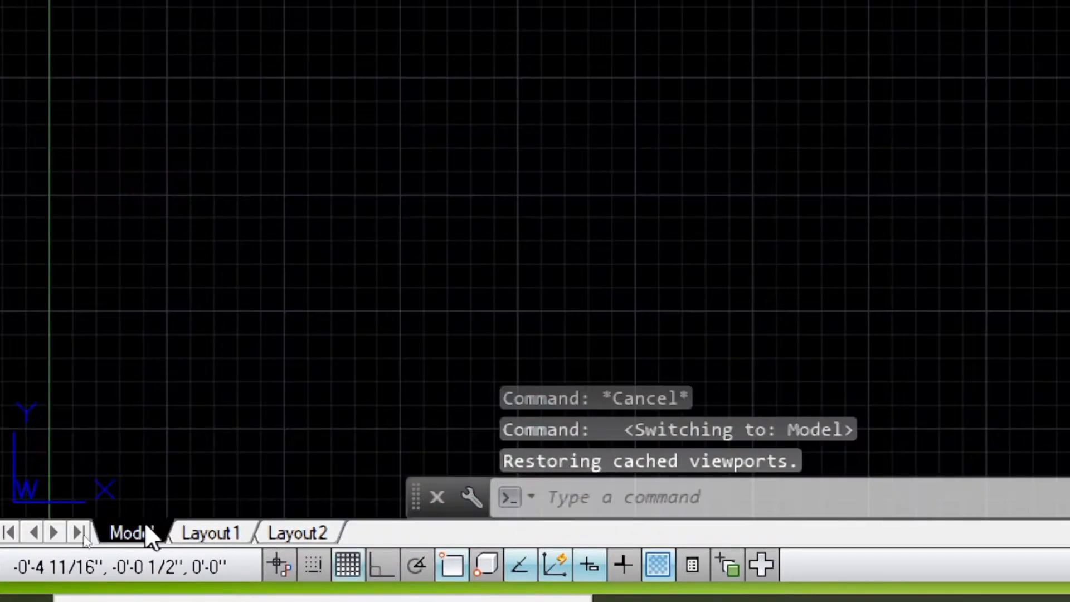
scroll(222, 456, "down", 5)
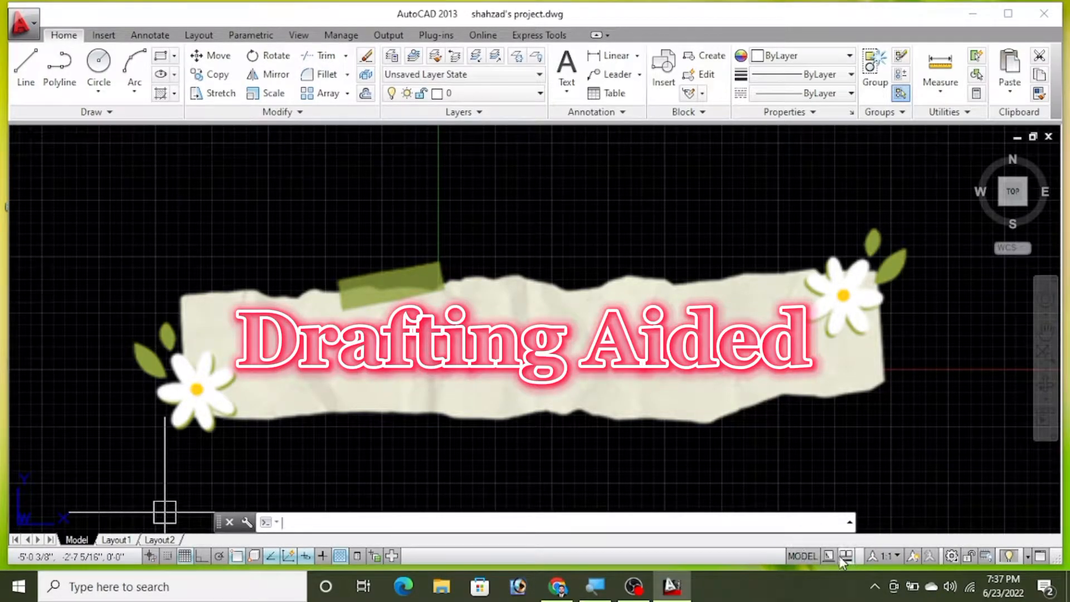
left_click(953, 557)
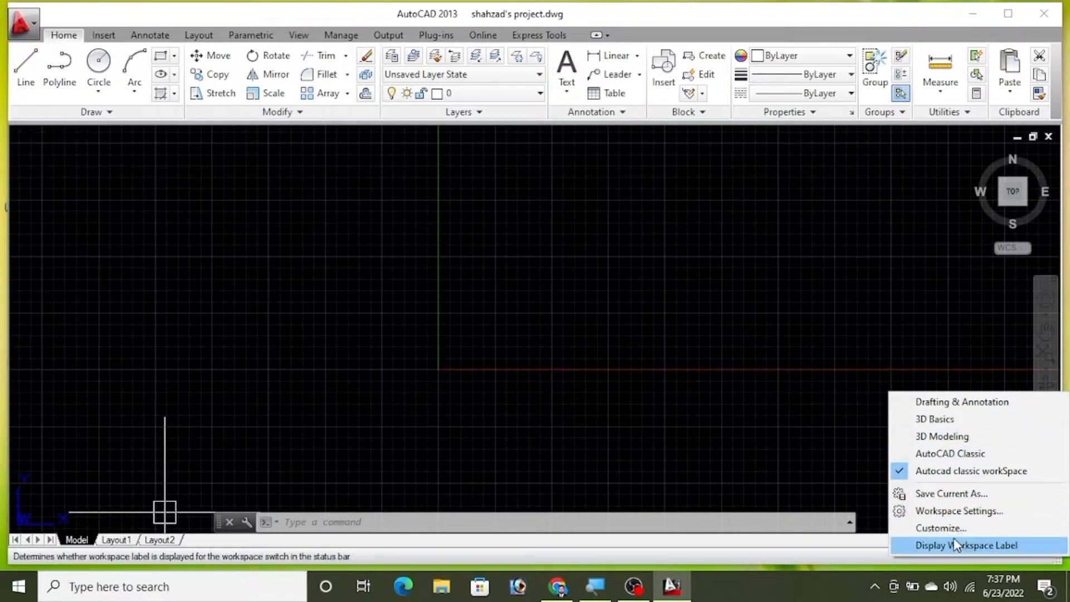
left_click(941, 501)
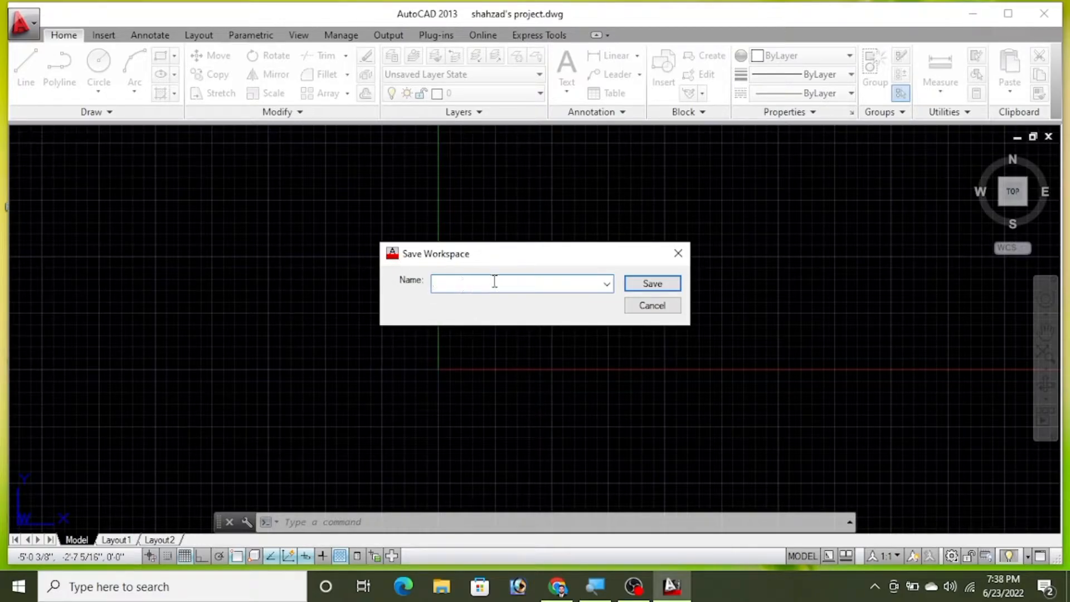
left_click(641, 308)
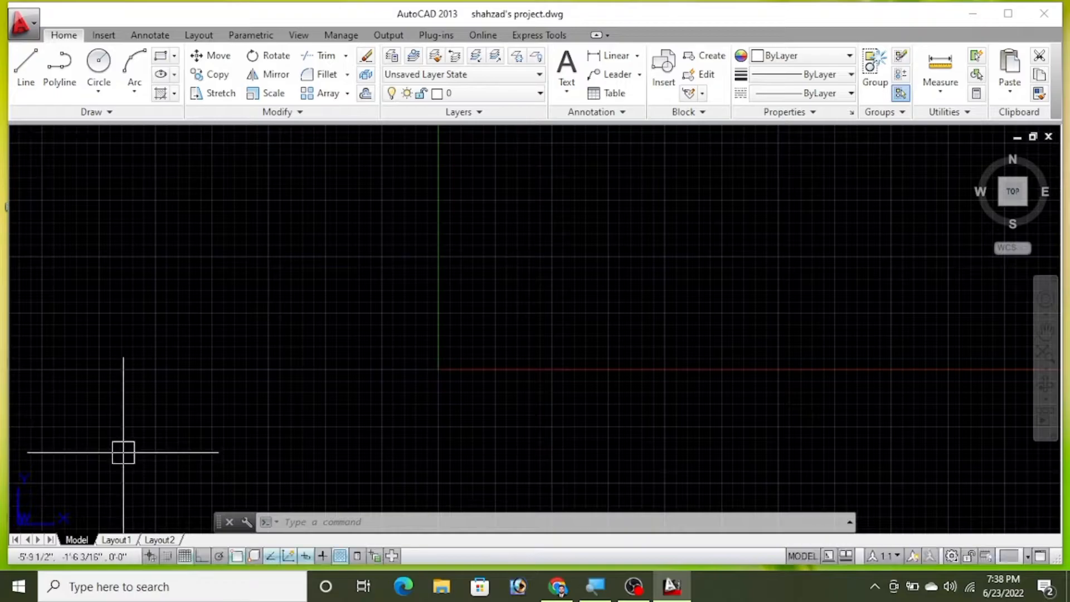
Turn on showing the UCS icon at the drawing's origin.
scroll(146, 423, "down", 2)
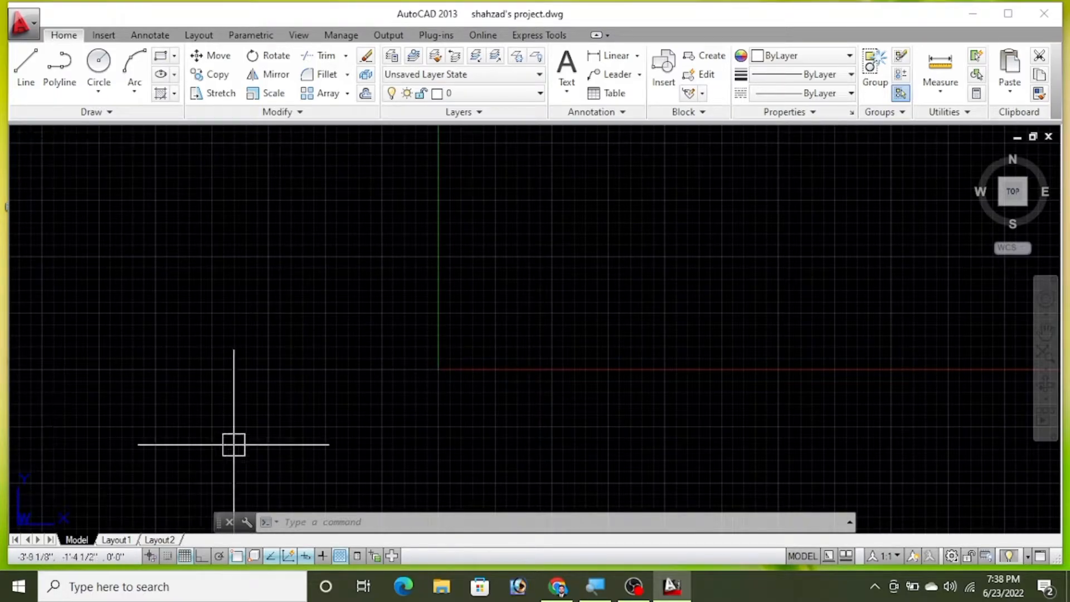
scroll(352, 361, "down", 2)
scroll(352, 362, "down", 2)
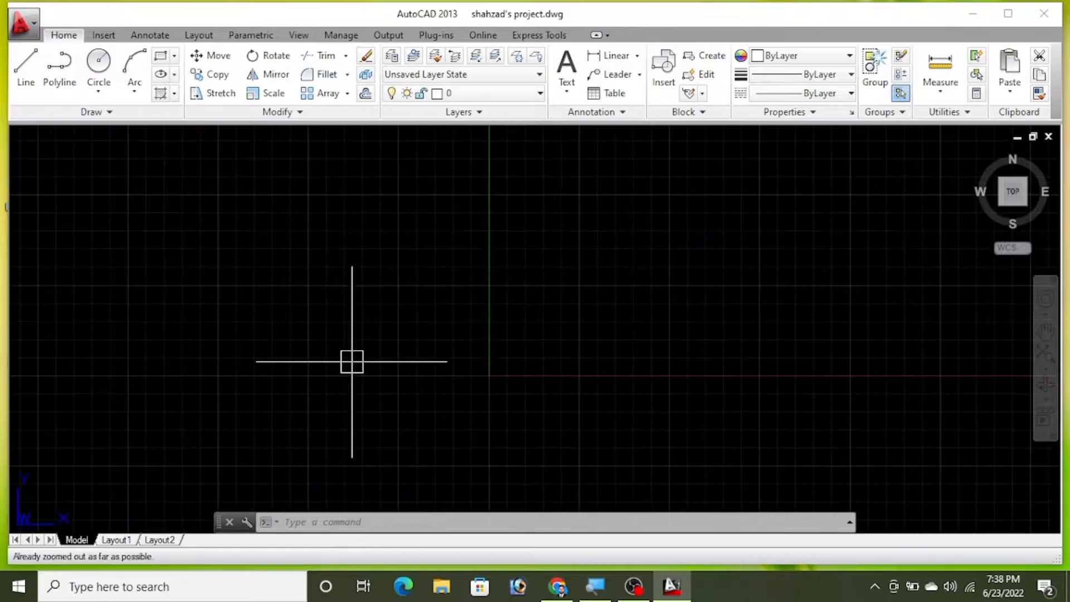
scroll(61, 481, "down", 1)
scroll(62, 481, "up", 5)
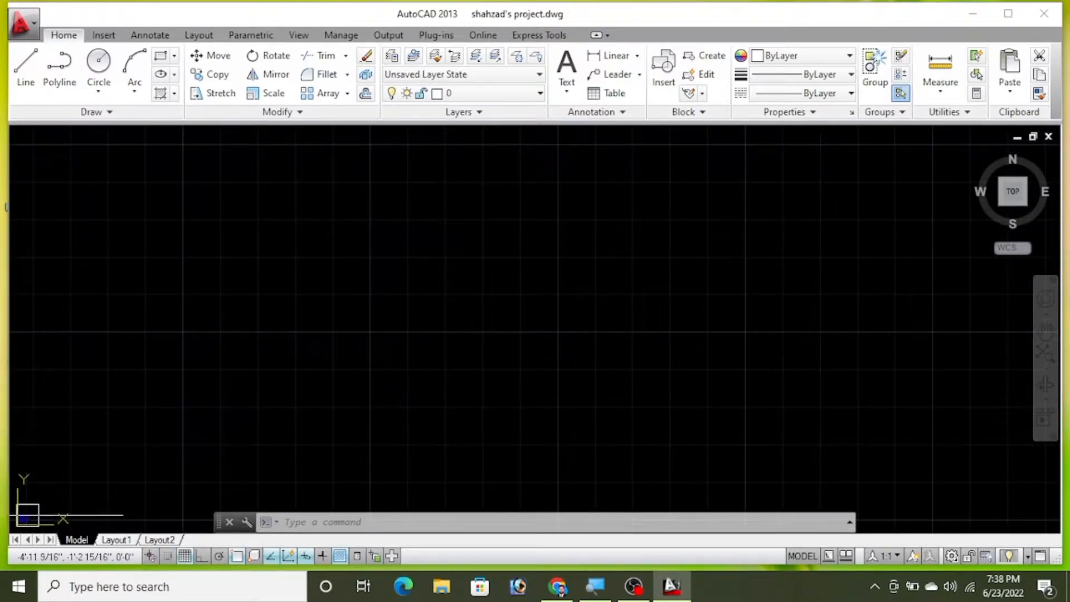
right_click(23, 523)
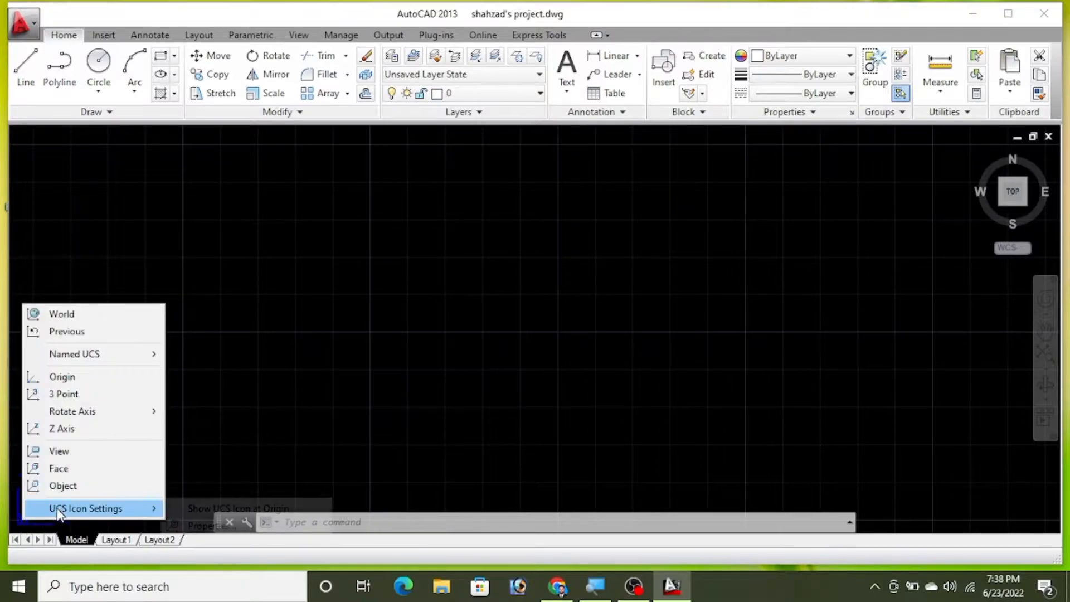
mouse_move(151, 514)
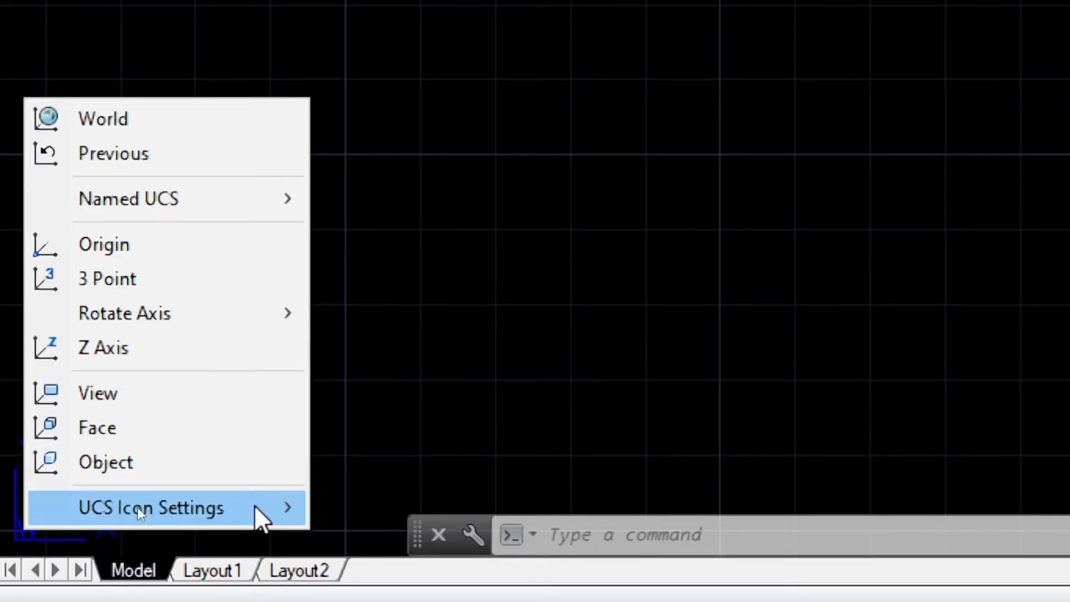
mouse_move(254, 505)
left_click(448, 508)
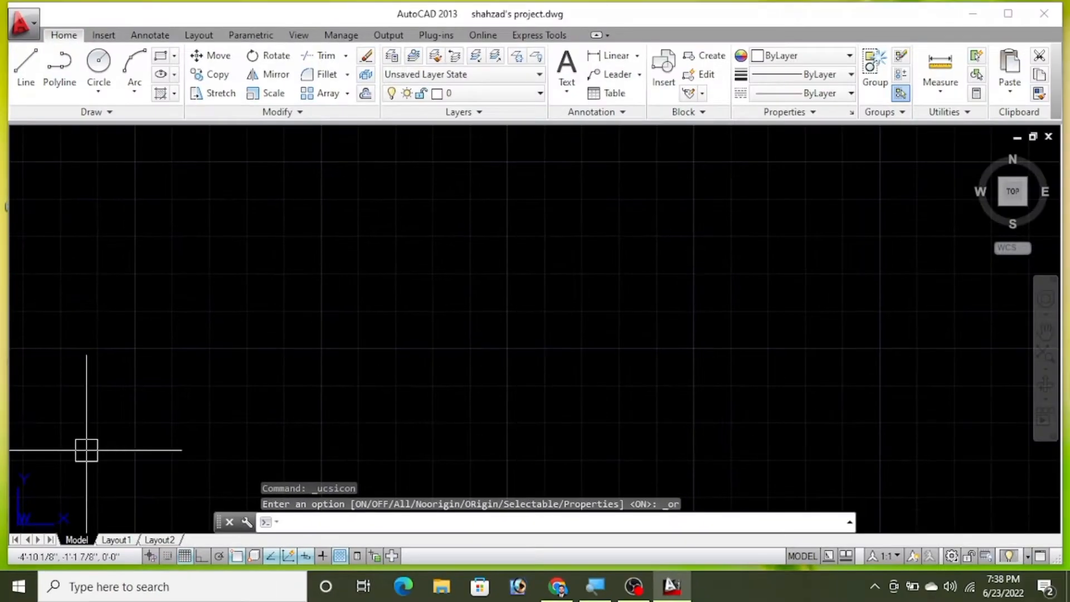
Turn off showing the UCS icon at the drawing's origin.
right_click(23, 508)
mouse_move(86, 494)
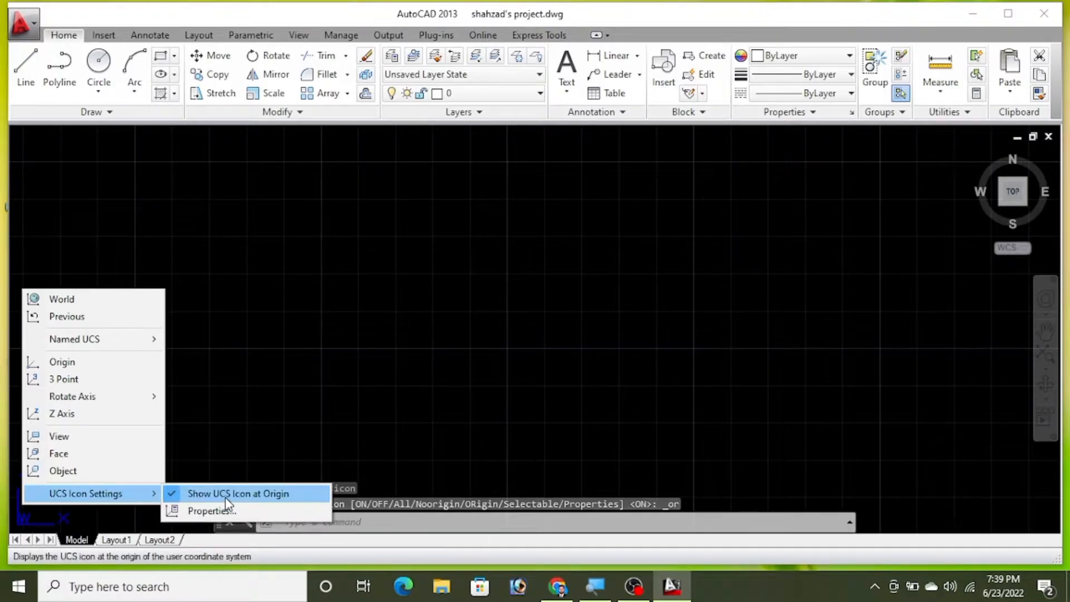
left_click(225, 494)
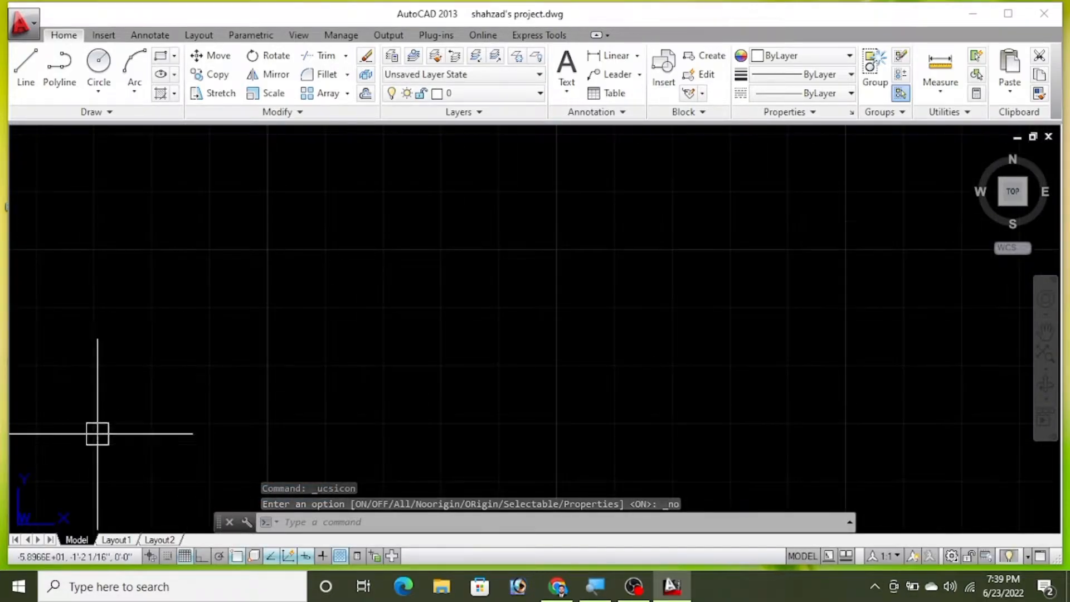
Try the Clean Screen display for a full-screen drawing area and restore the normal interface.
scroll(36, 516, "down", 5)
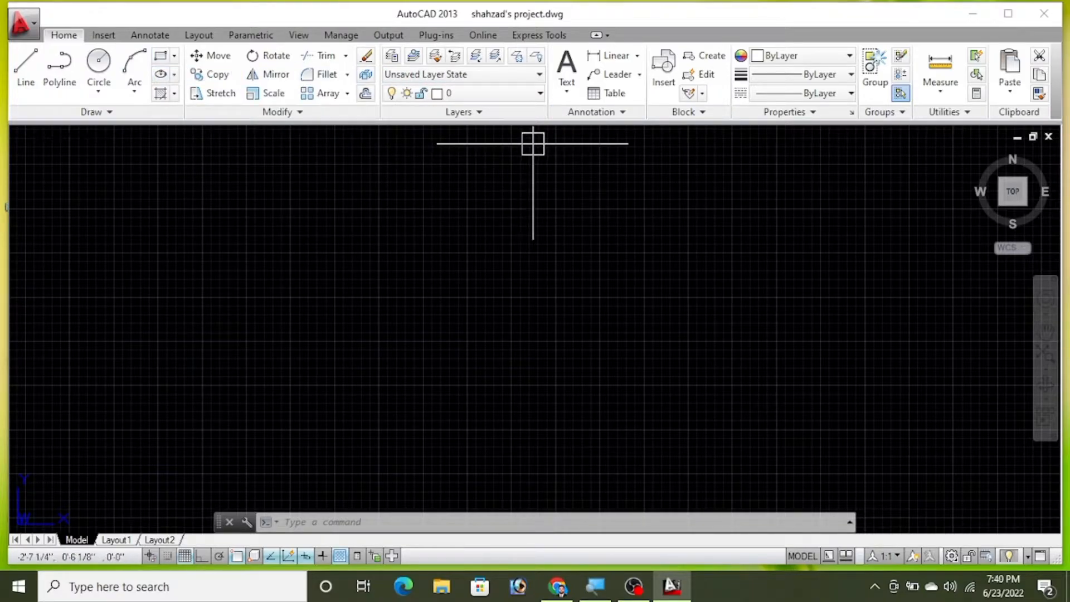
key("ctrl+0")
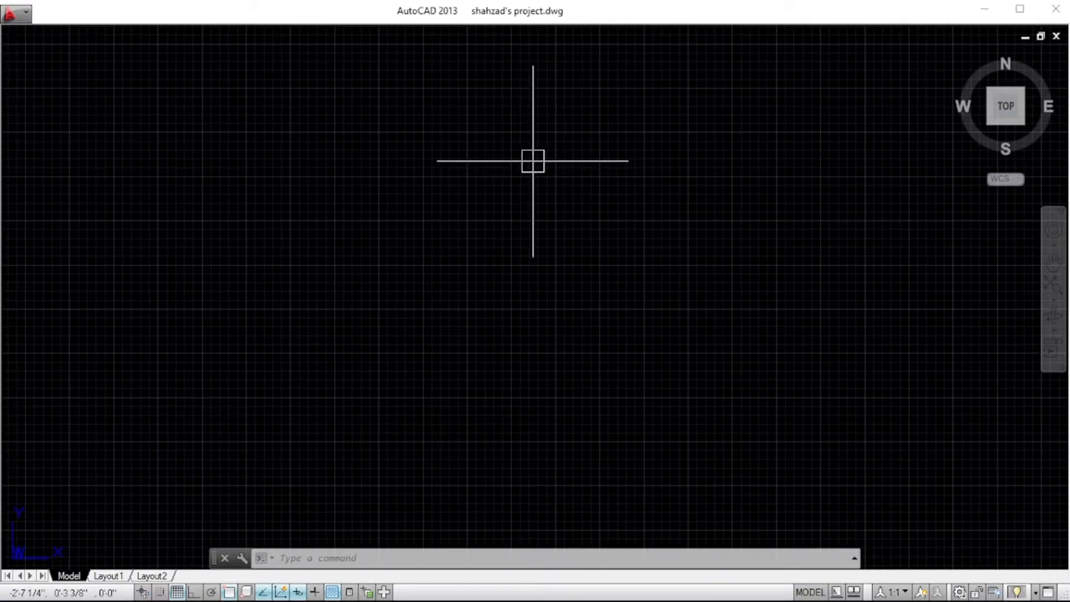
key("ctrl+0")
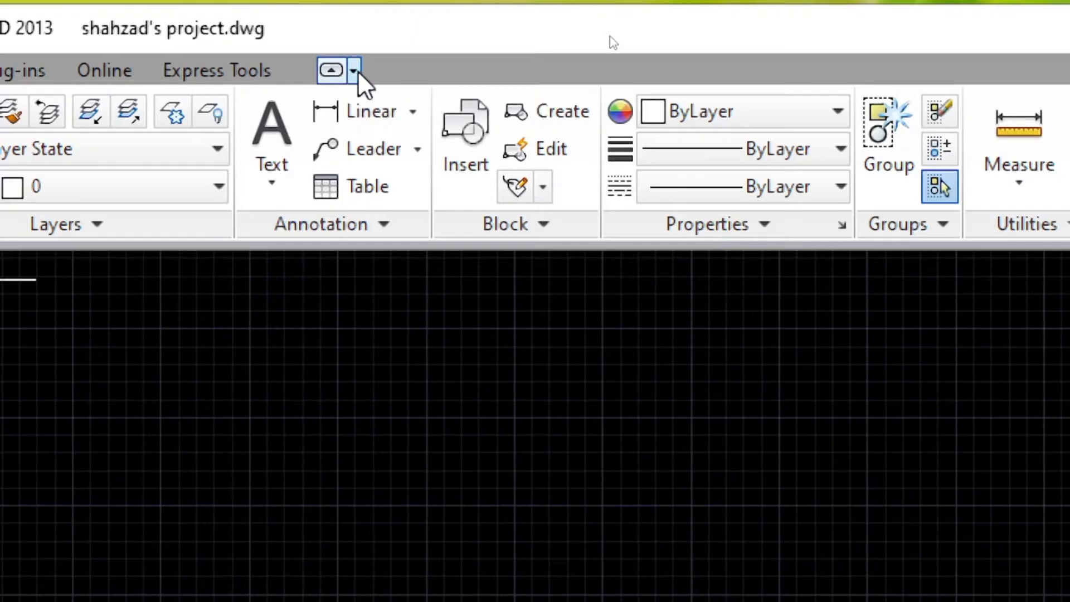
Try minimizing the ribbon to tabs and to panel buttons, restore it in full, and show the insert tools.
left_click(354, 70)
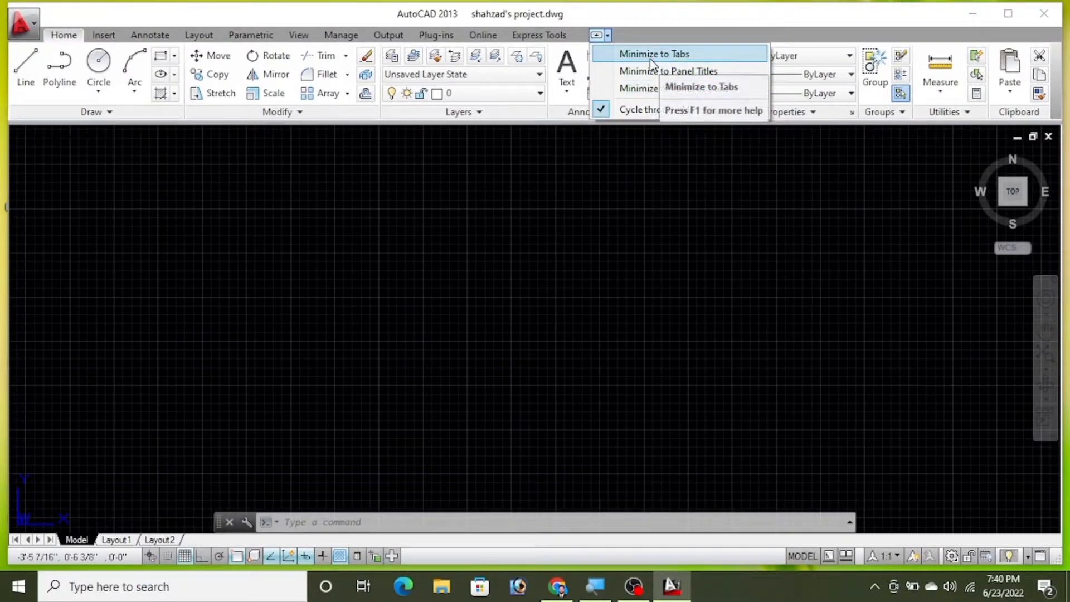
left_click(668, 56)
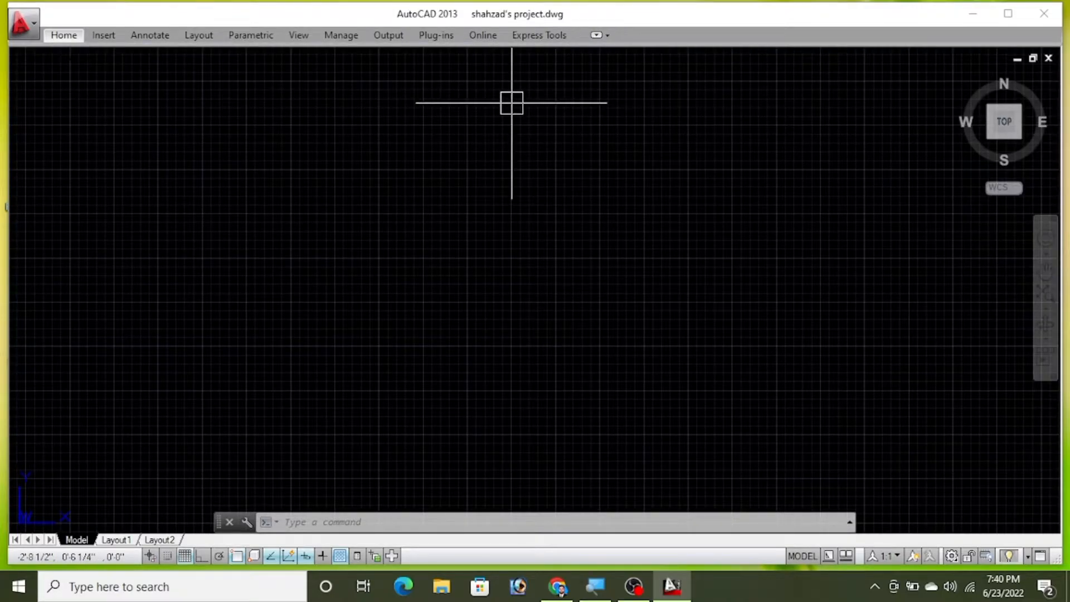
left_click(607, 35)
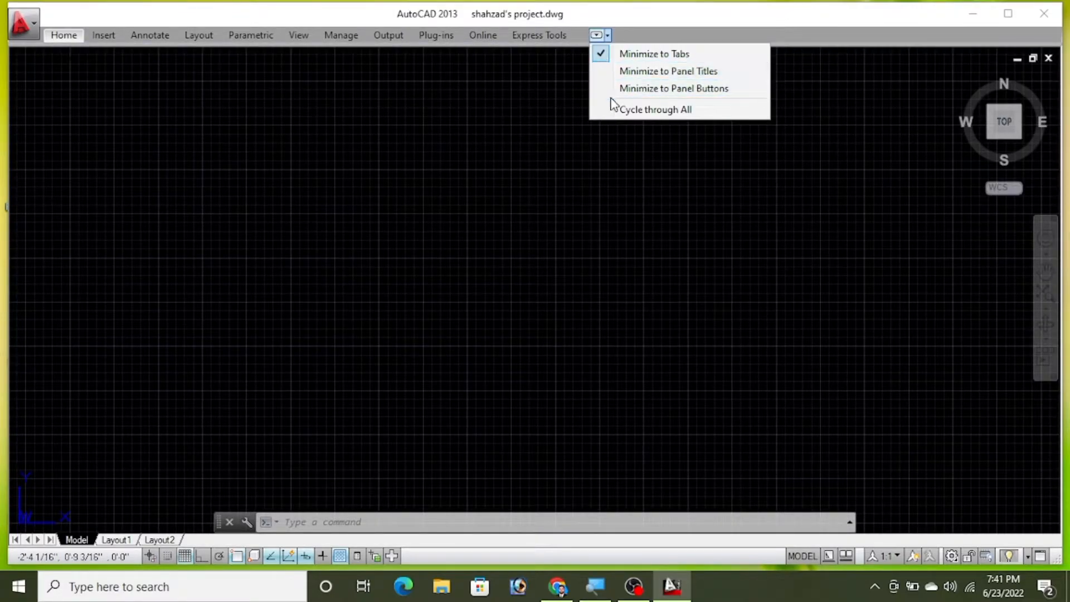
left_click(613, 90)
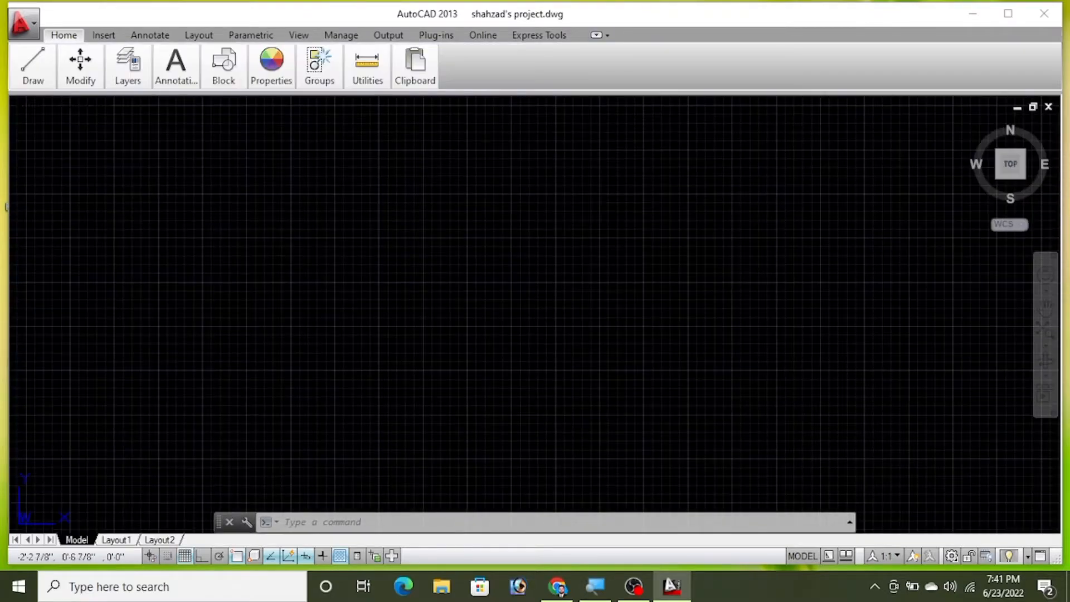
left_click(607, 35)
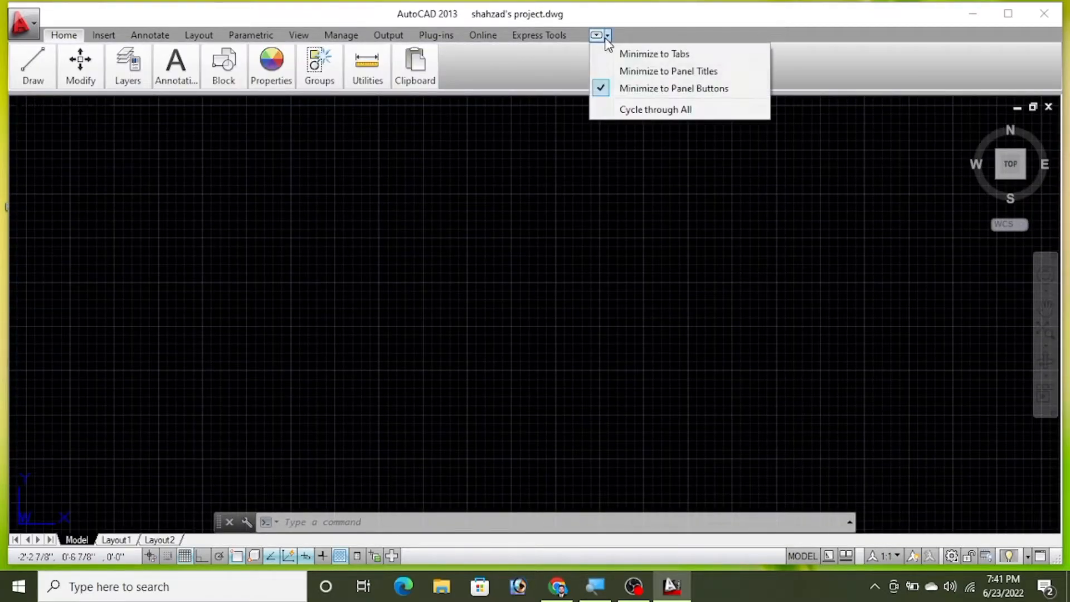
left_click(618, 56)
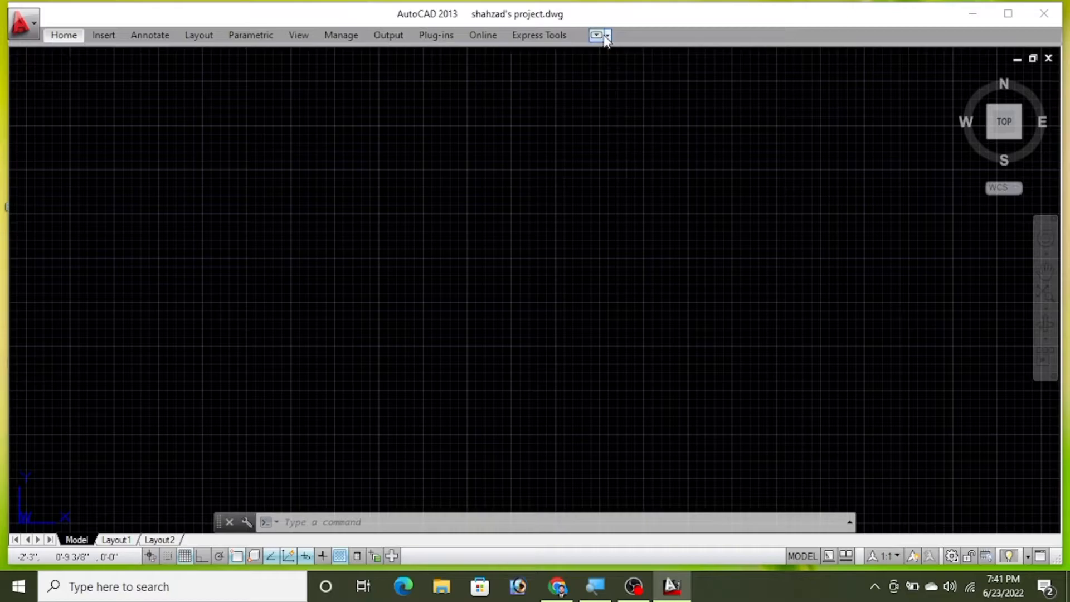
left_click(598, 36)
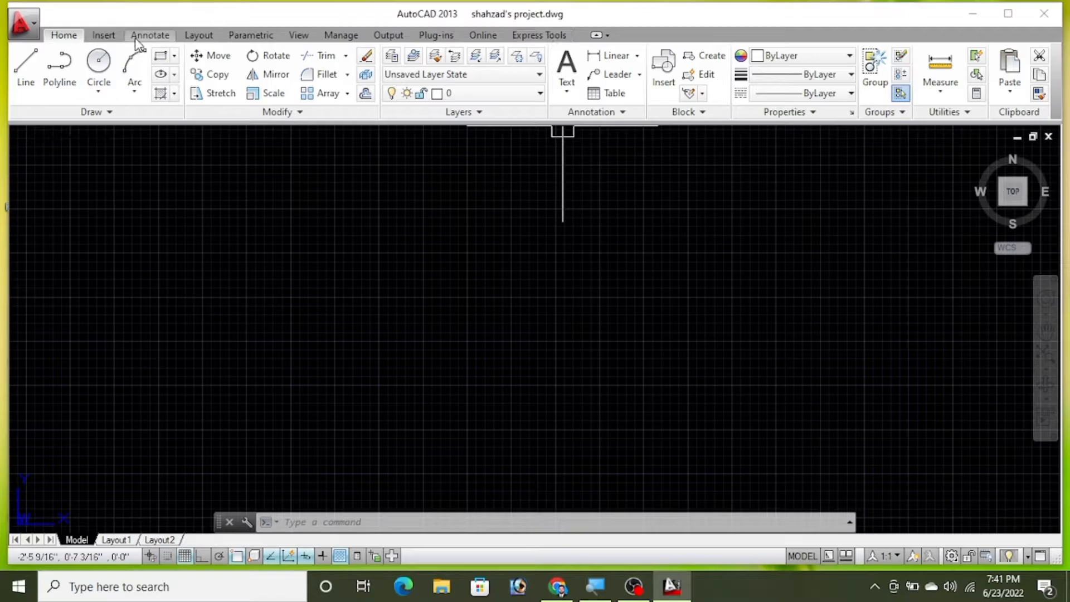
left_click(104, 35)
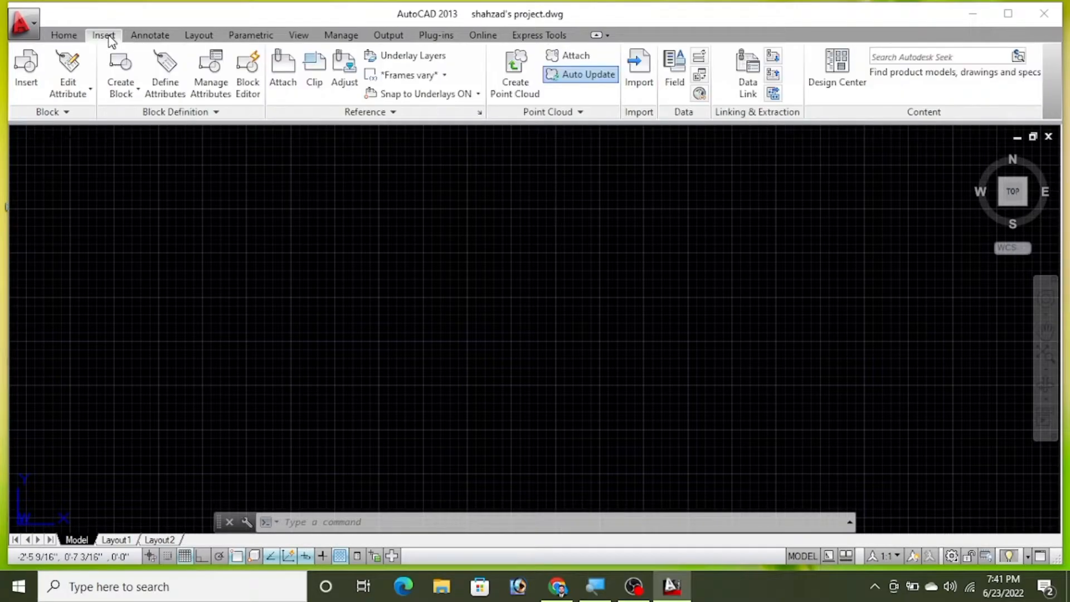
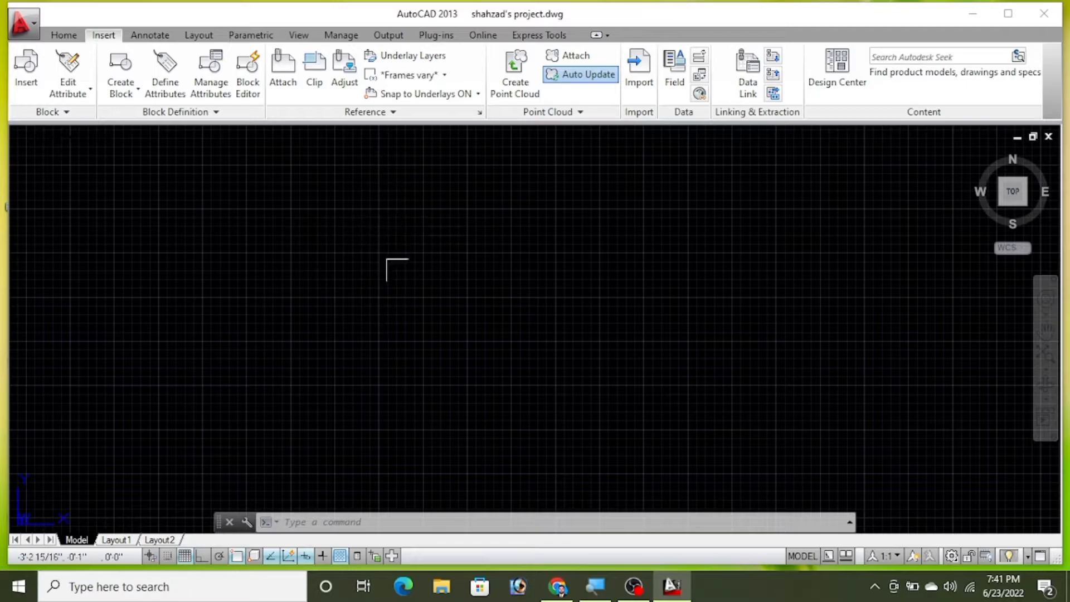
type("REc")
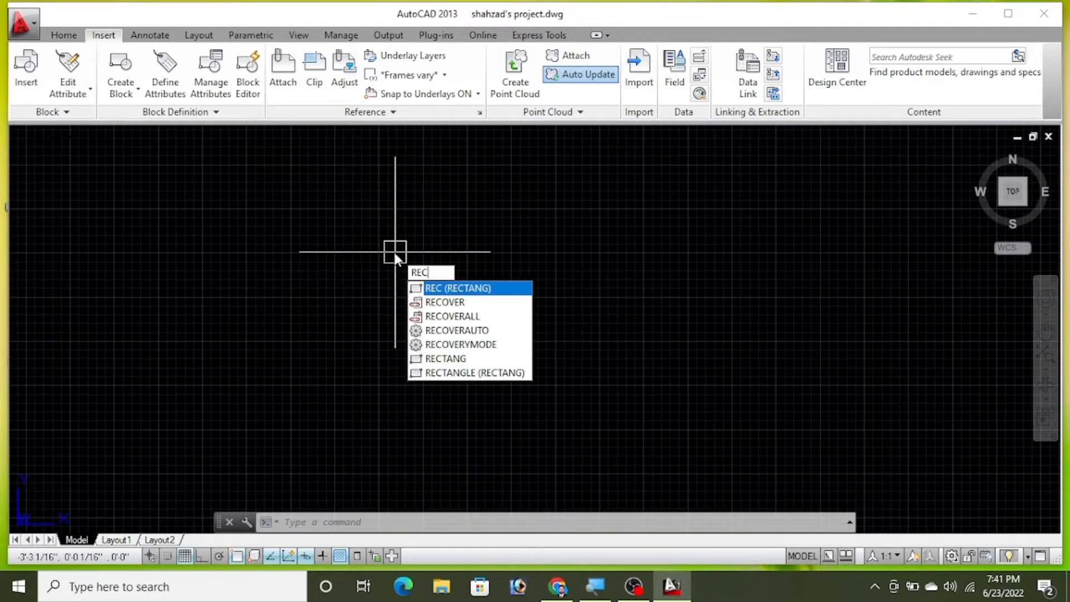
key("Return")
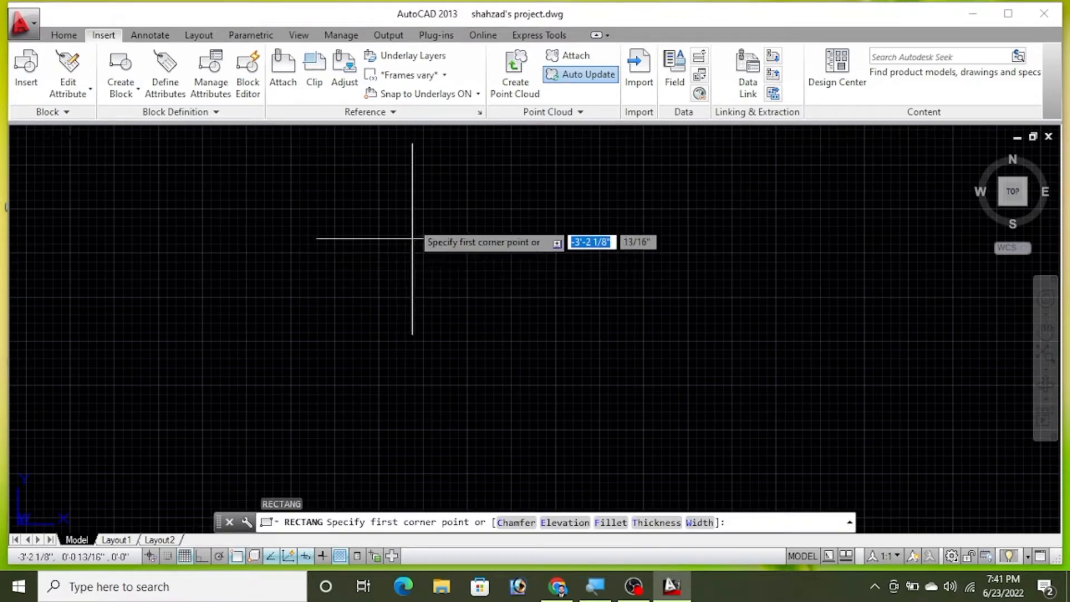
left_click(358, 193)
type("20'")
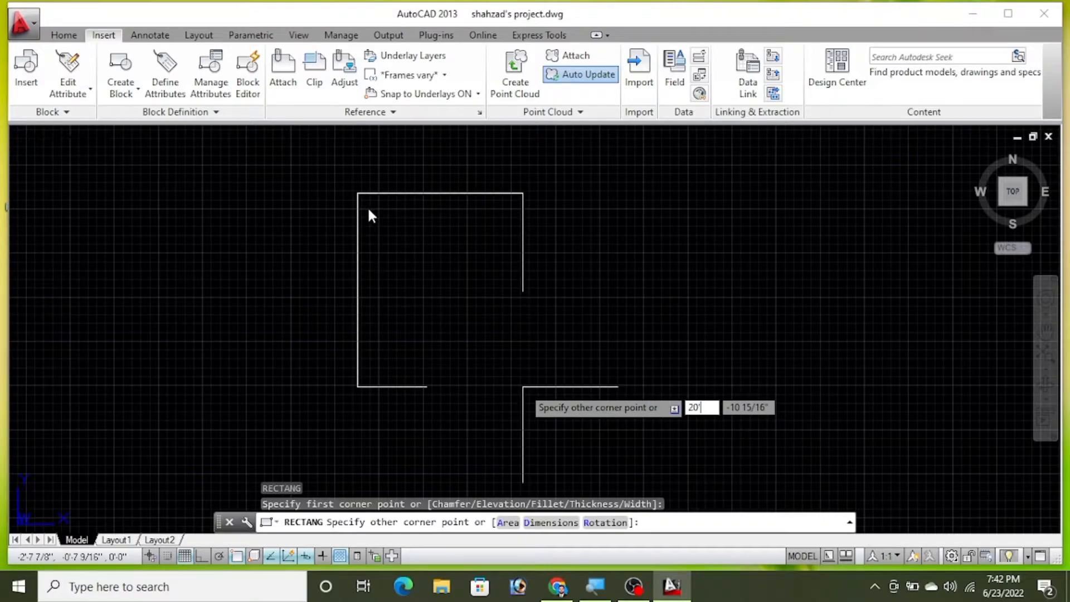
key("Escape")
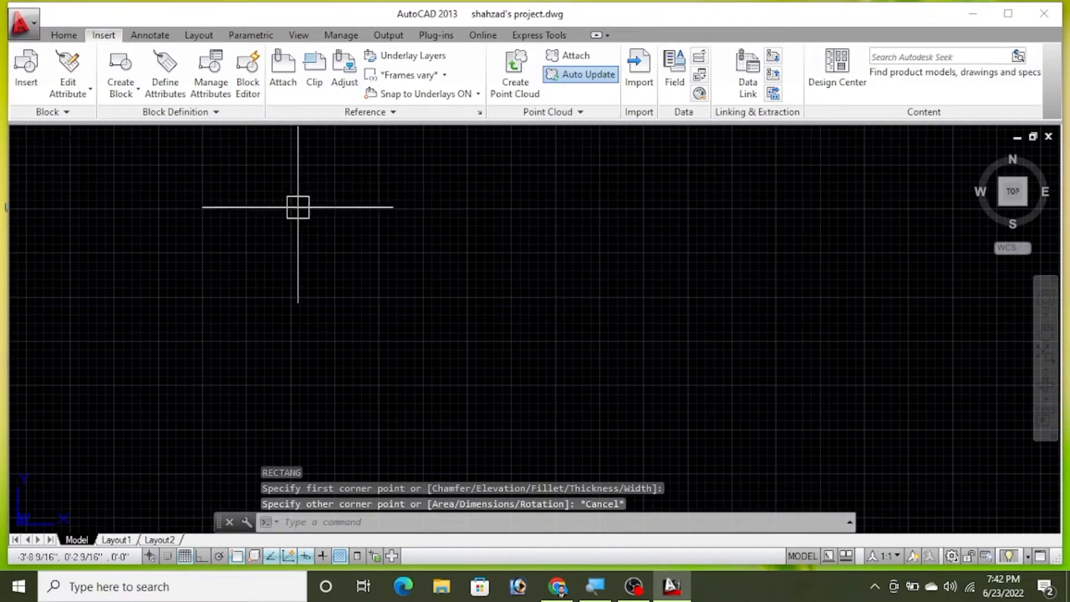
Draw a tall rectangle in model space, placing the opposite corner 22' diagonally below and to the right of the first corner.
type("REC")
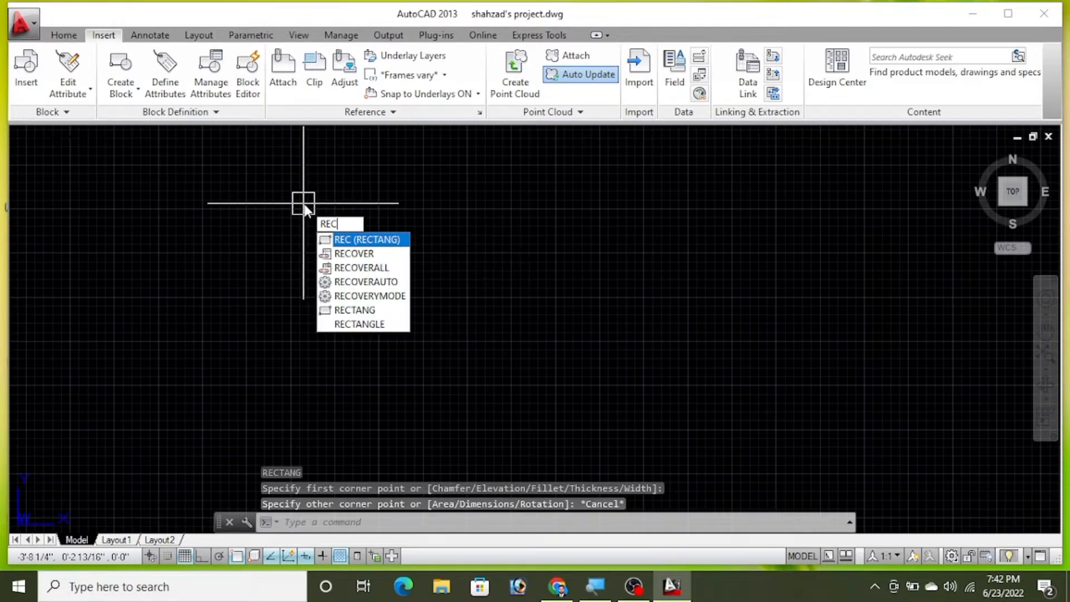
key("Return")
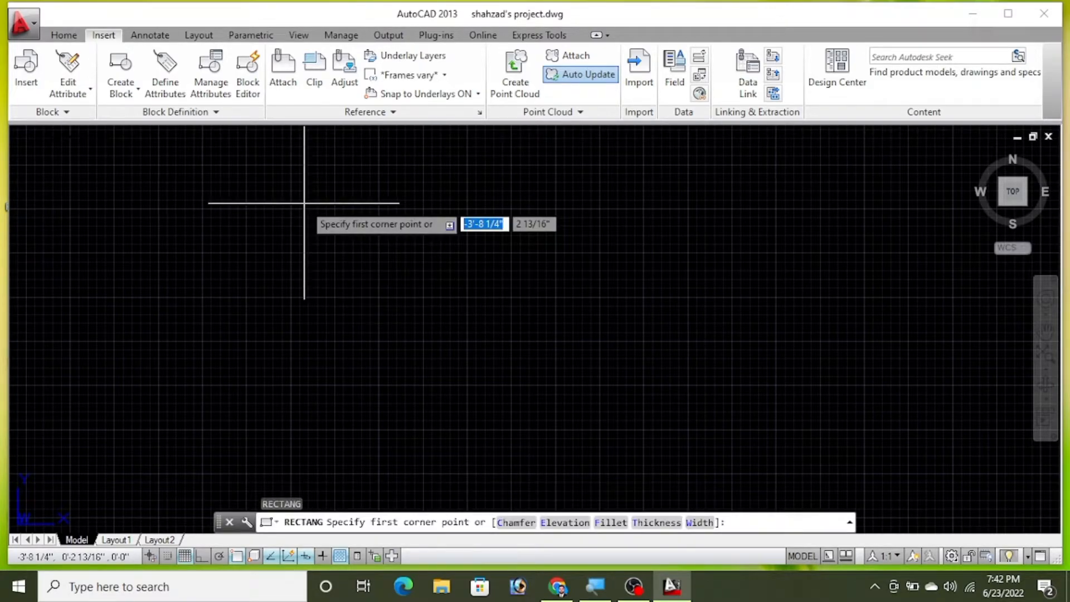
left_click(277, 183)
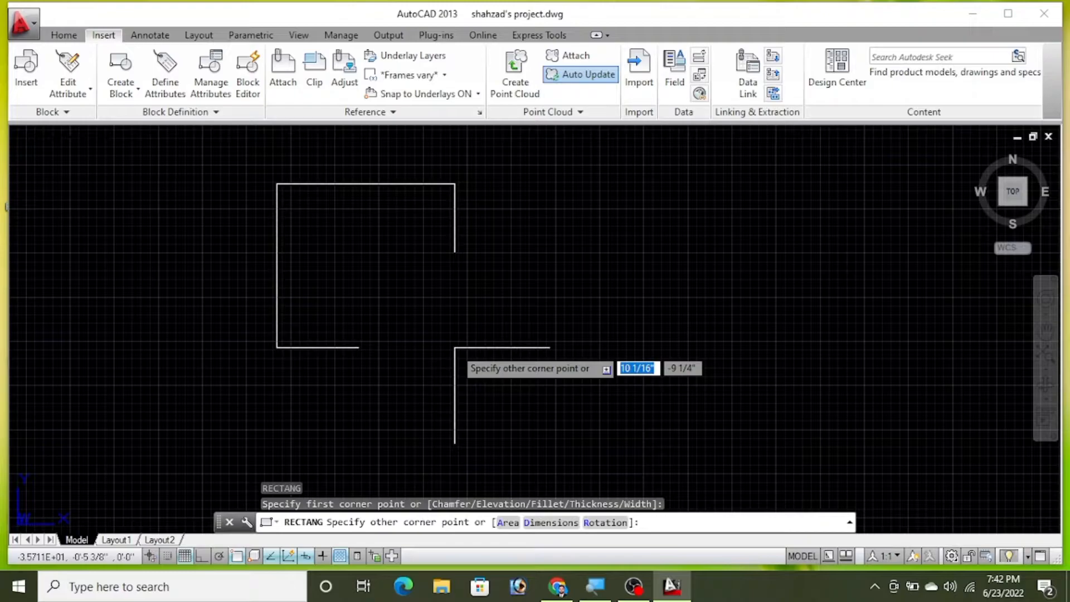
type("18'")
key("Tab")
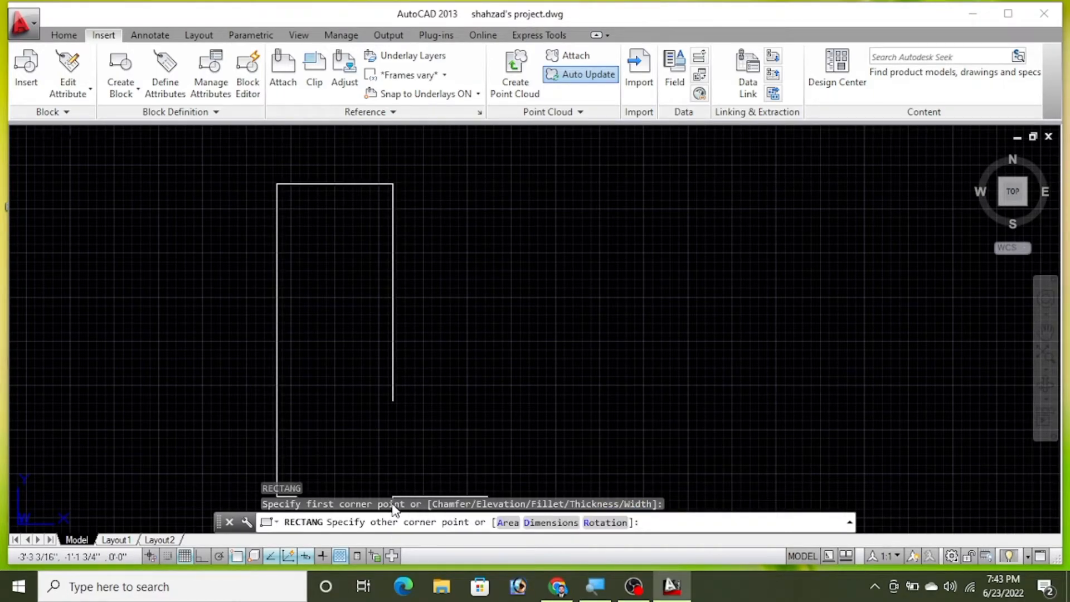
type("22'")
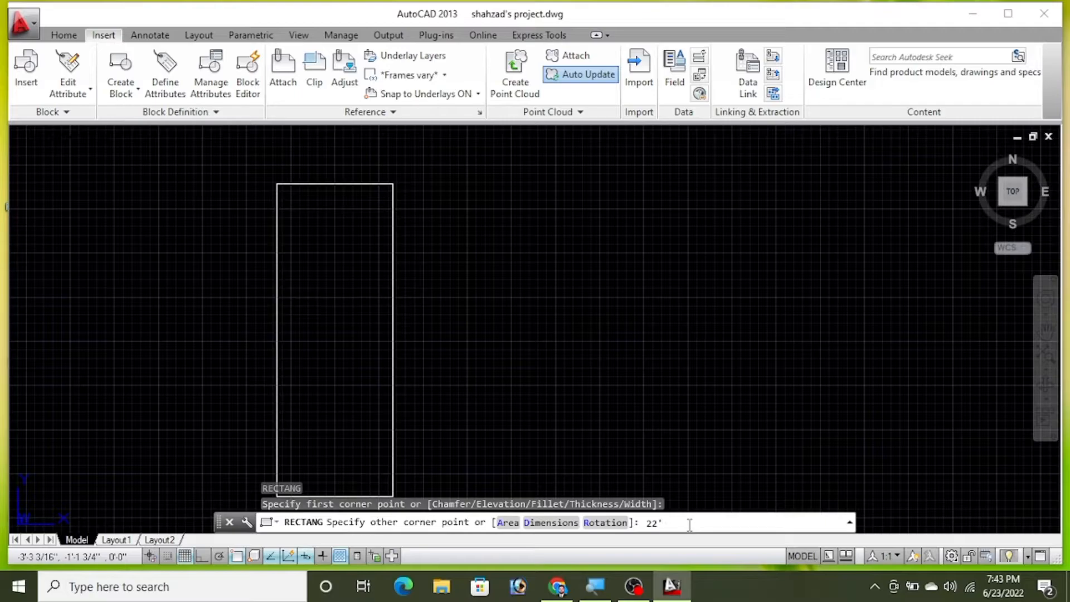
key("Return")
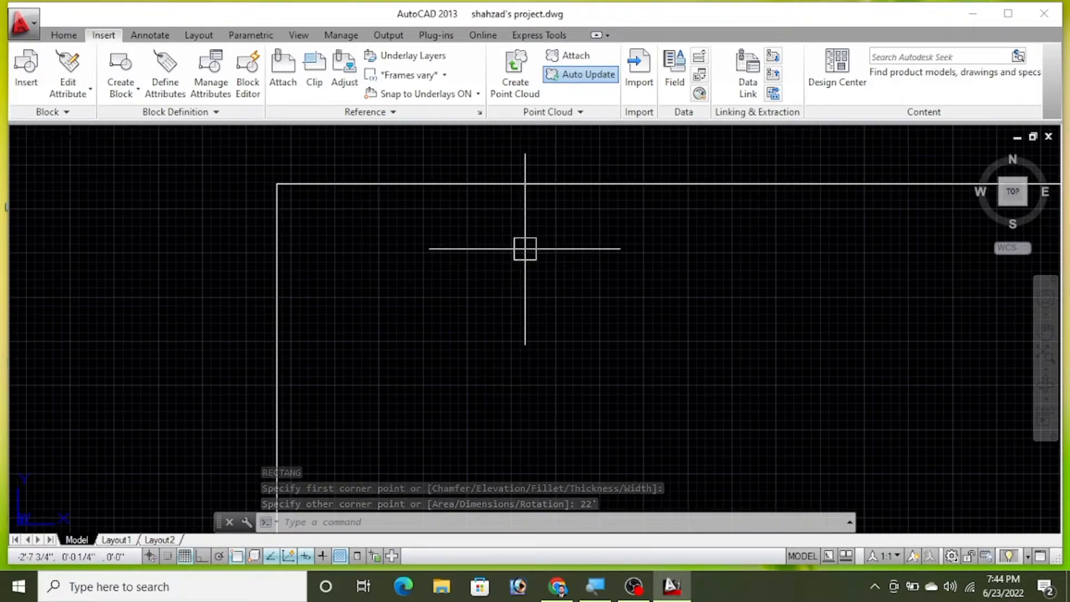
Zoom to All to bring the whole rectangle into view and look at it more closely.
scroll(524, 249, "down", 2)
scroll(525, 249, "down", 3)
scroll(525, 249, "up", 3)
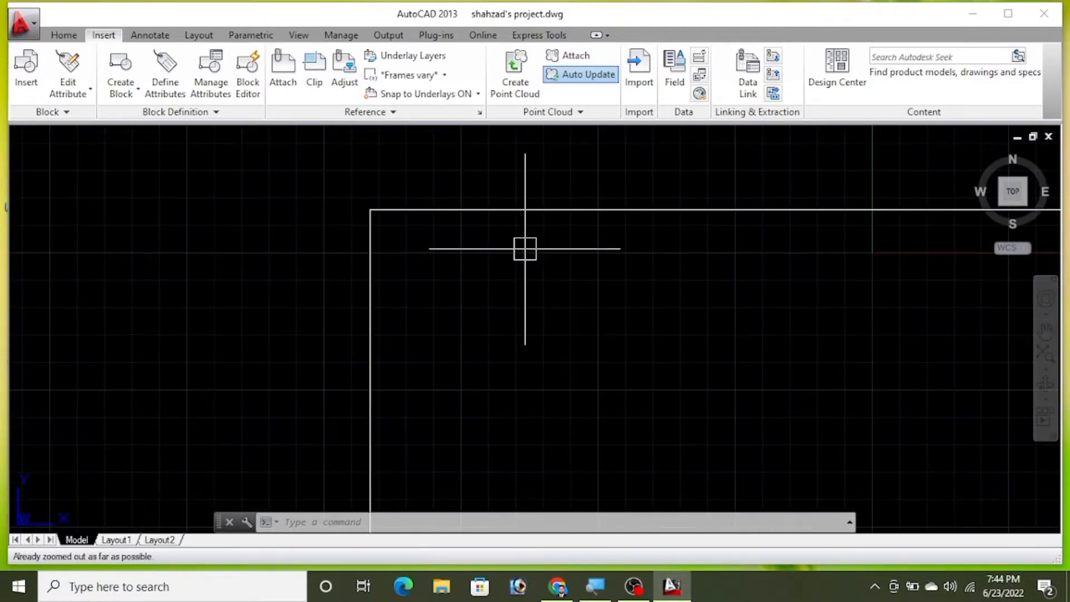
scroll(524, 249, "down", 3)
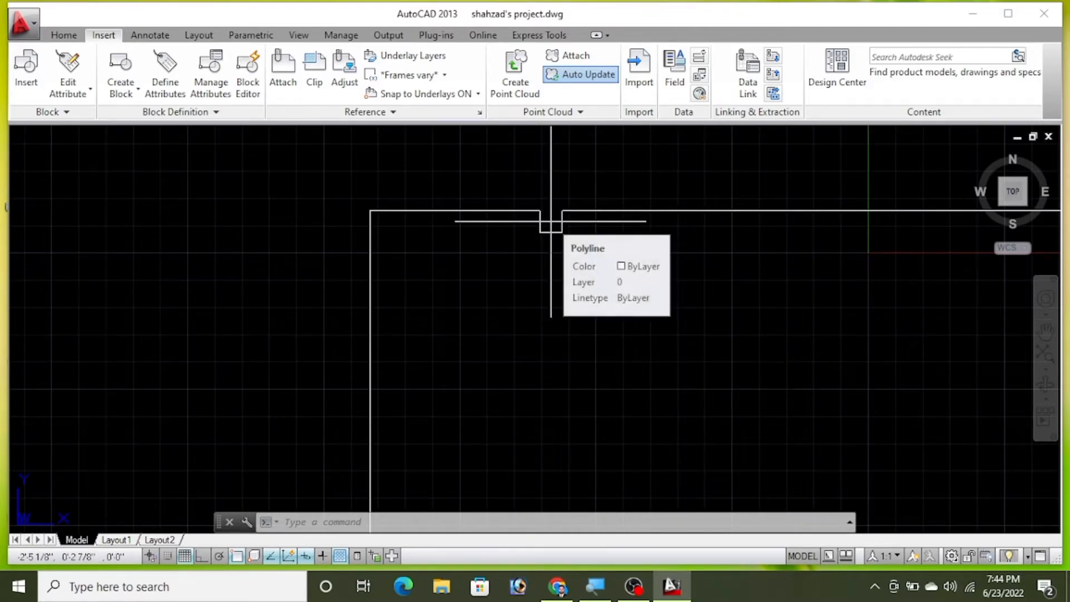
type("z")
key("Return")
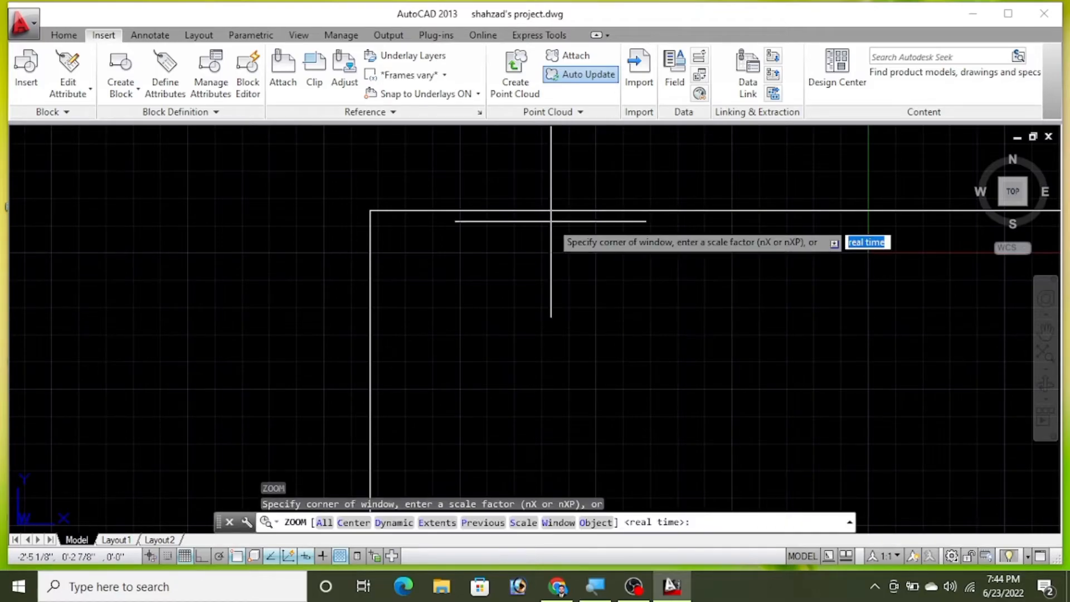
type("a")
key("Return")
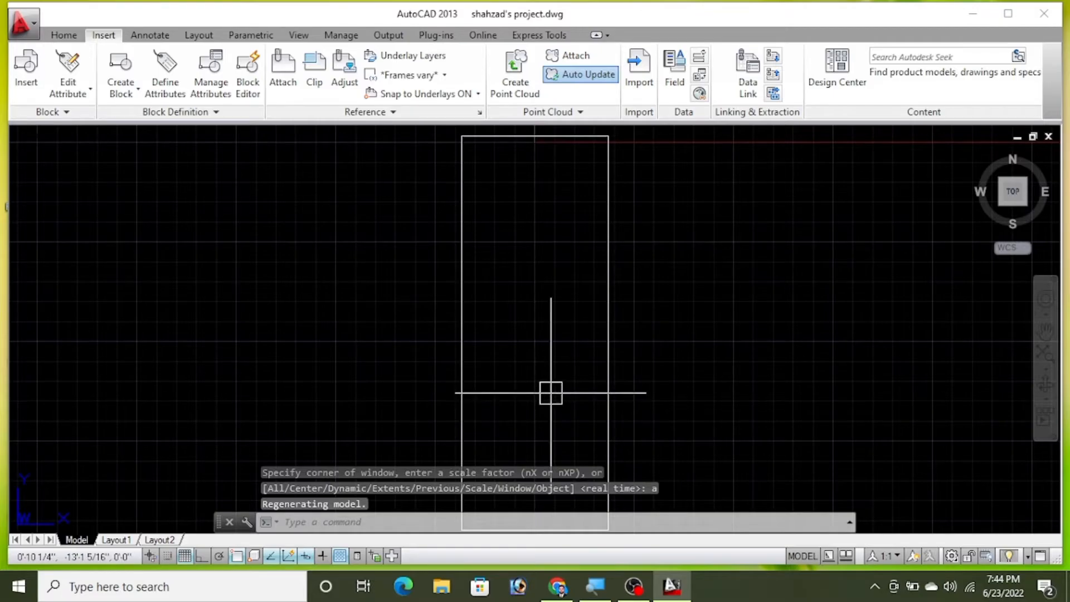
scroll(461, 143, "up", 4)
scroll(490, 320, "down", 2)
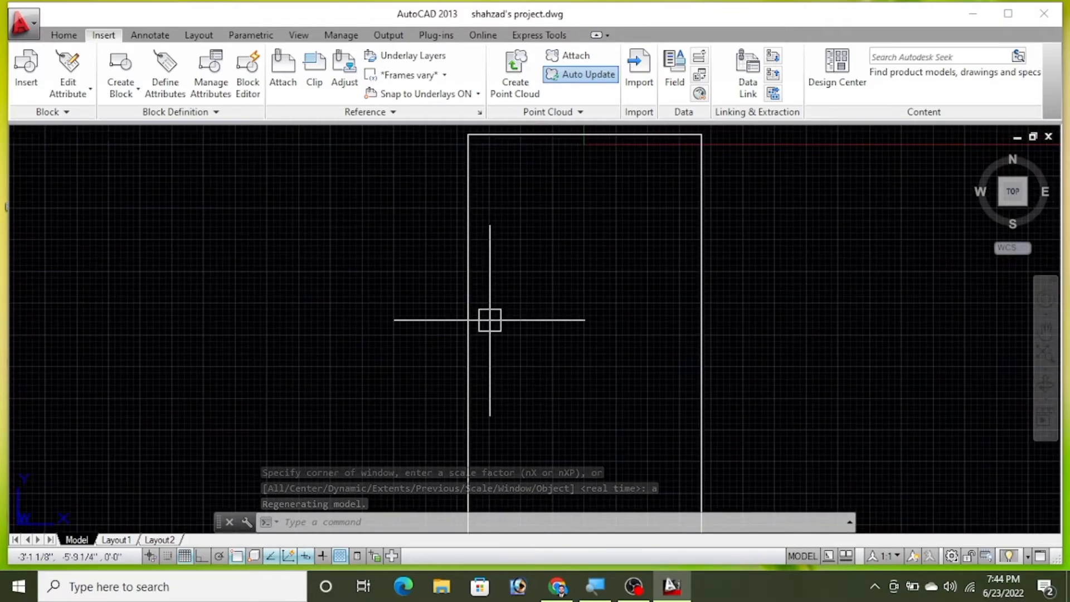
Add a linear dimension across the rectangle's top edge, with the dimension line just above it.
scroll(489, 320, "down", 2)
scroll(509, 179, "up", 2)
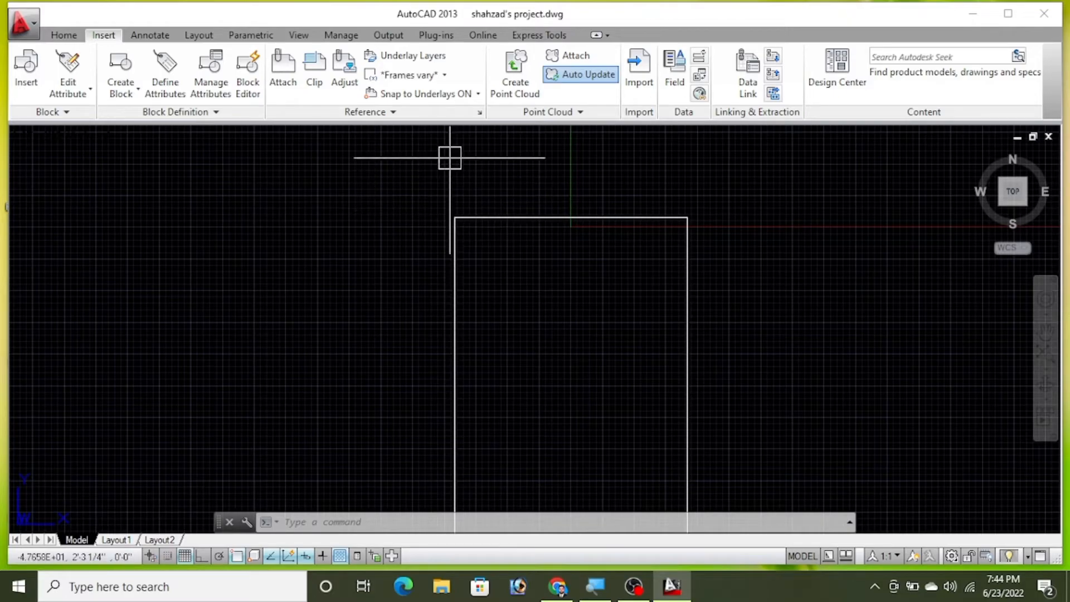
left_click(63, 34)
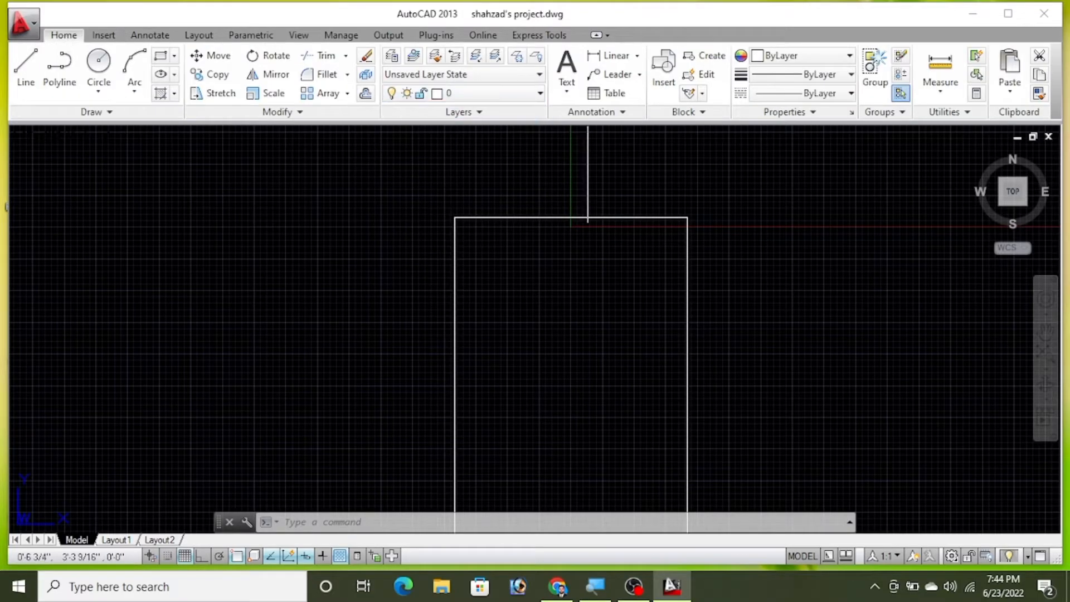
left_click(624, 59)
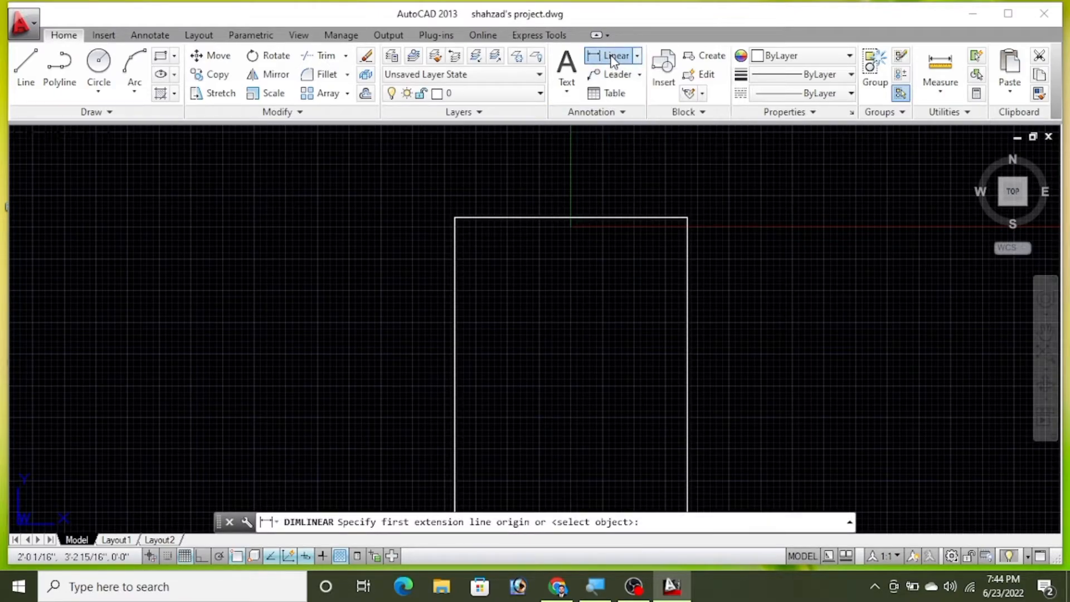
left_click(455, 218)
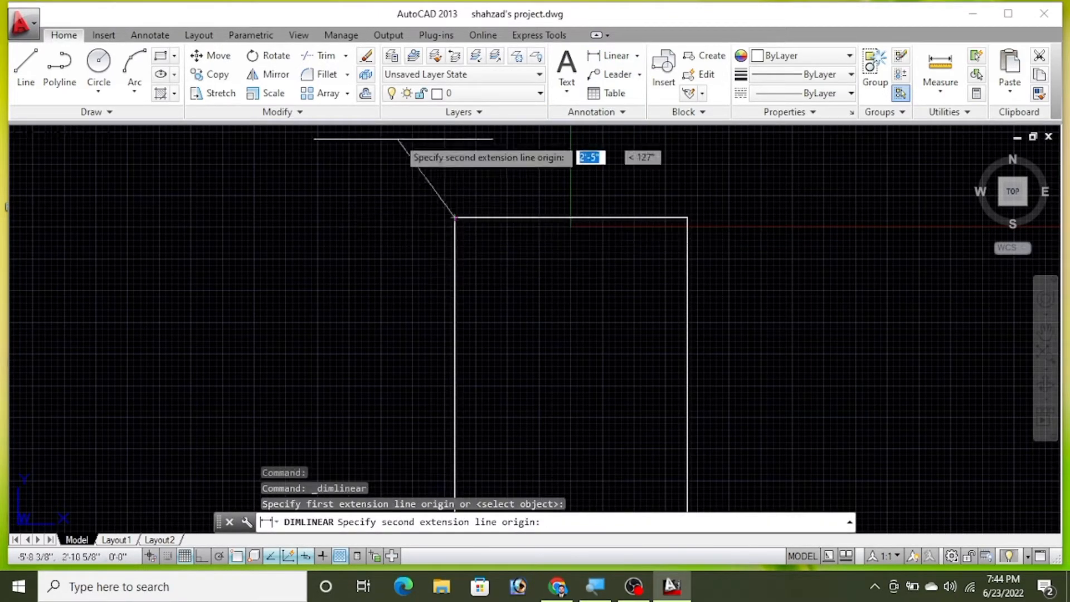
left_click(683, 221)
left_click(616, 185)
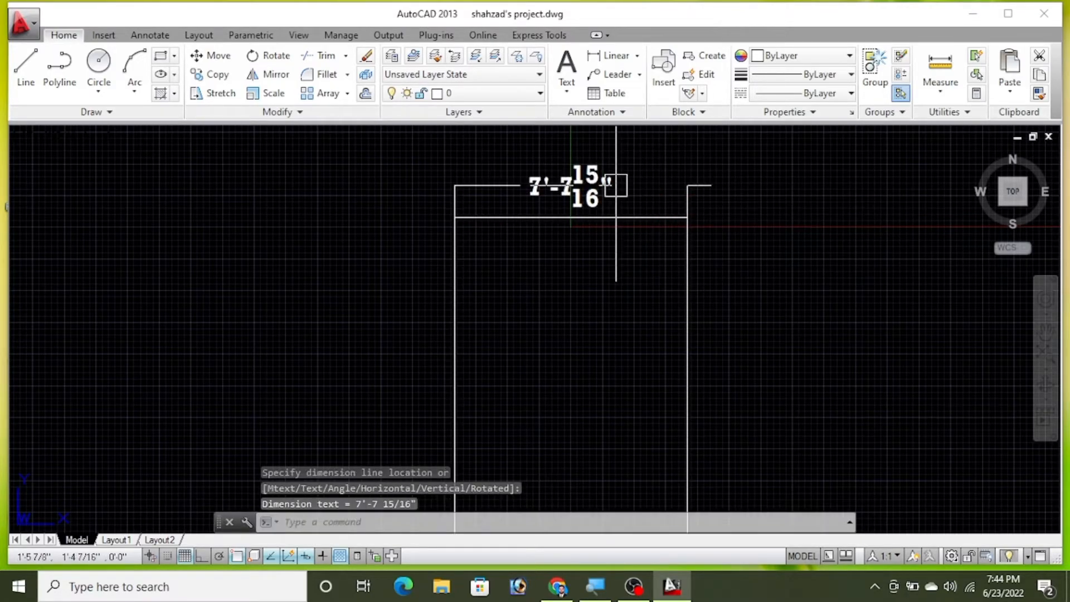
Inspect the linear dimension's text above the rectangle, erase that dimension and leave the rectangle unselected.
scroll(566, 190, "up", 3)
scroll(583, 254, "down", 1)
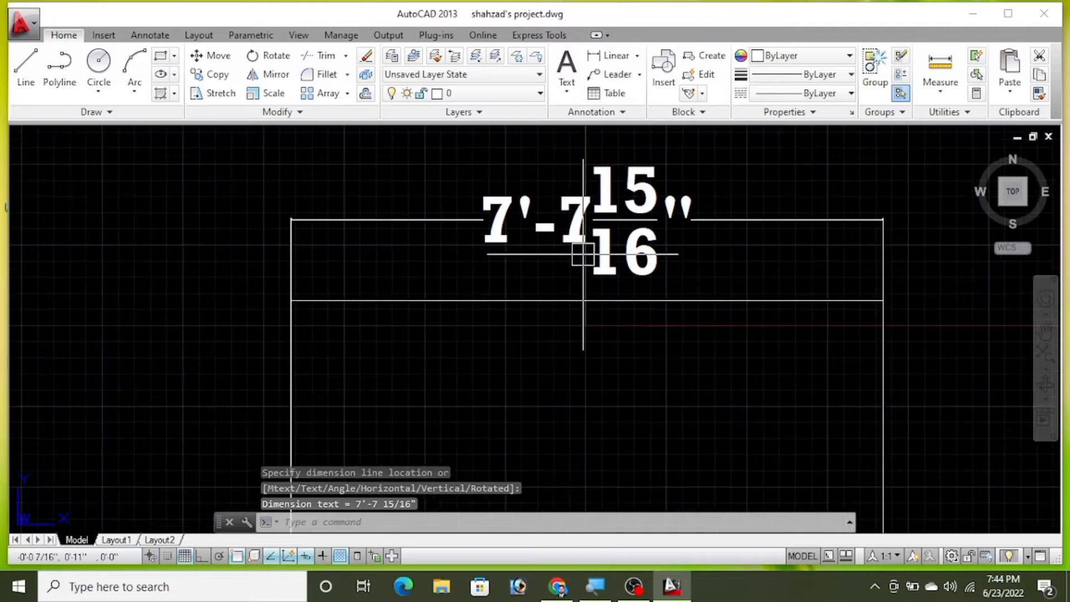
scroll(582, 251, "up", 2)
scroll(581, 239, "down", 3)
scroll(581, 240, "up", 3)
scroll(581, 243, "down", 2)
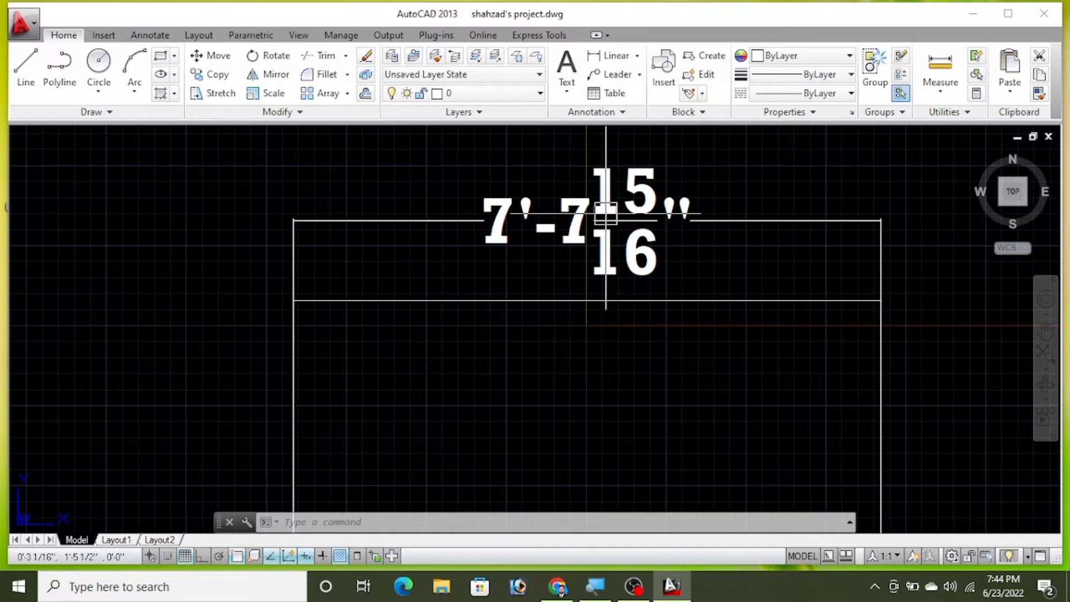
left_click(603, 223)
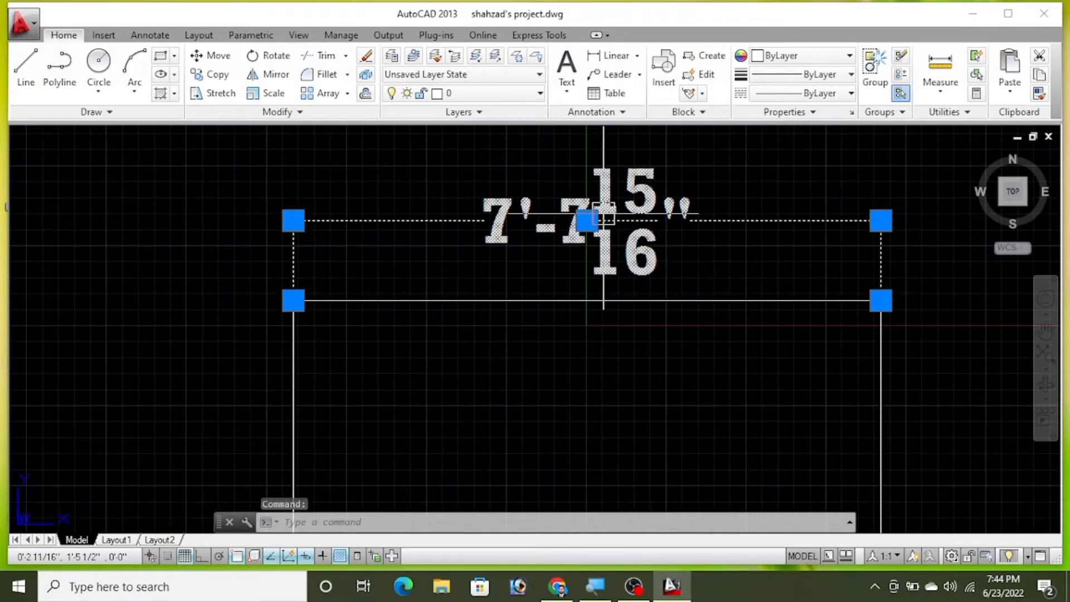
key("Delete")
scroll(557, 223, "down", 4)
left_click(566, 256)
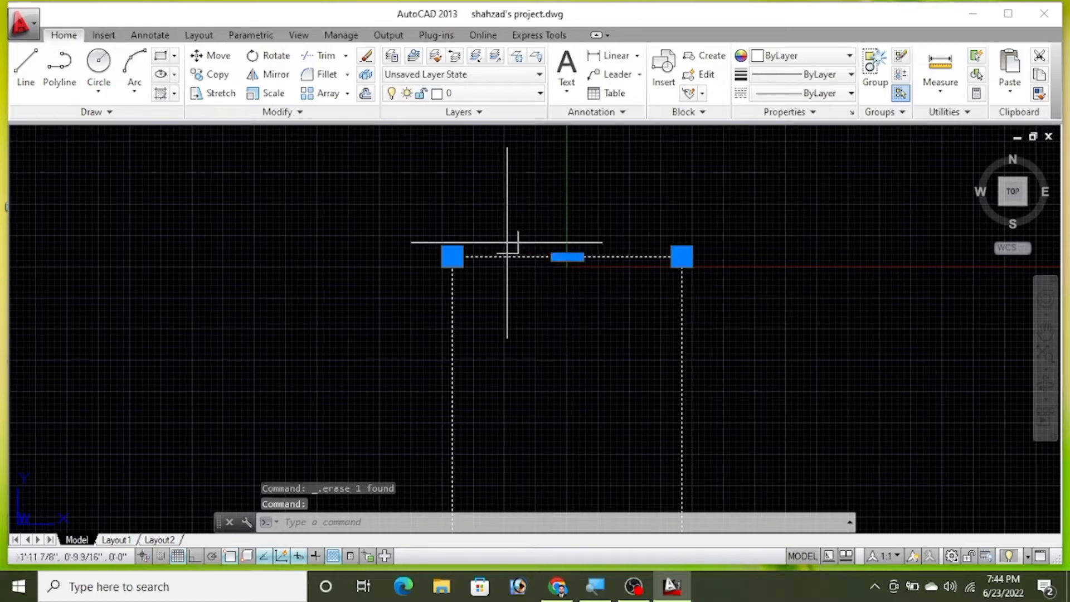
key("Escape")
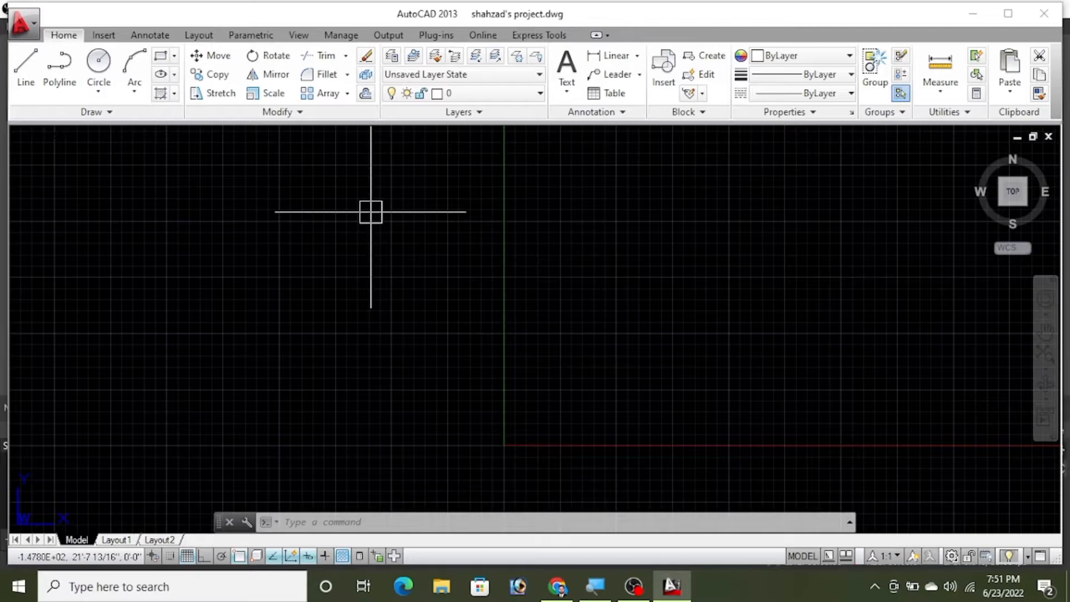
Draw a rectangle 18' wide and 22' high in the empty model space with the Rectangle command.
type("RE")
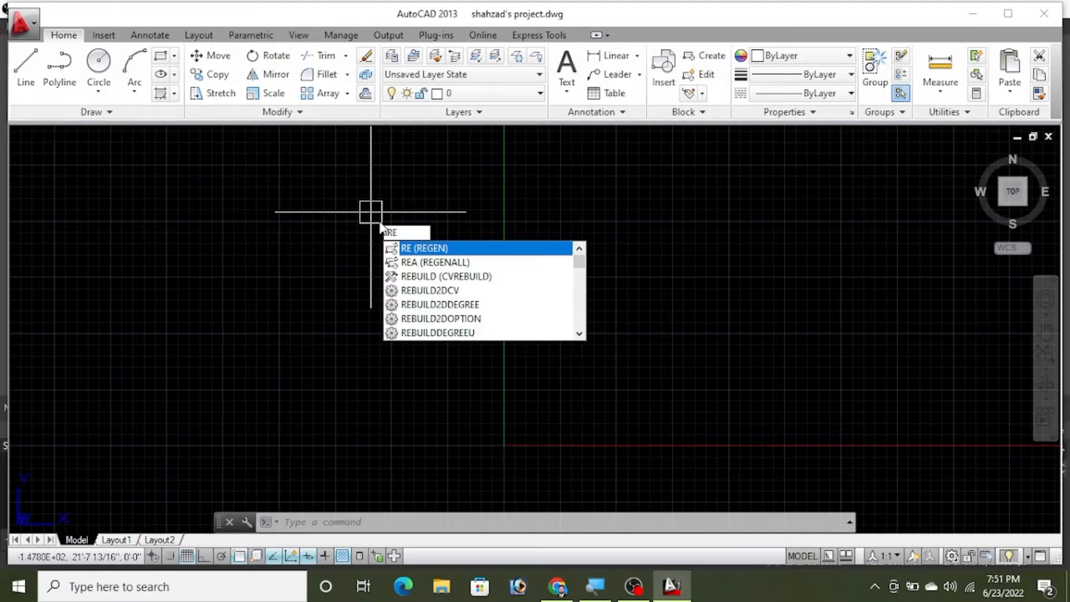
type("C")
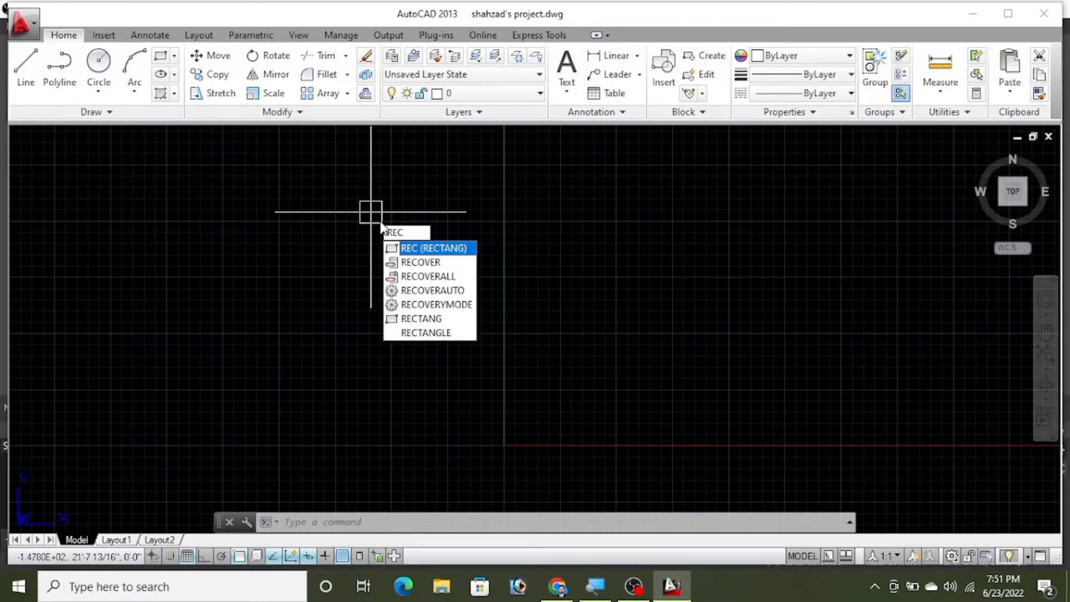
key("Return")
left_click(297, 179)
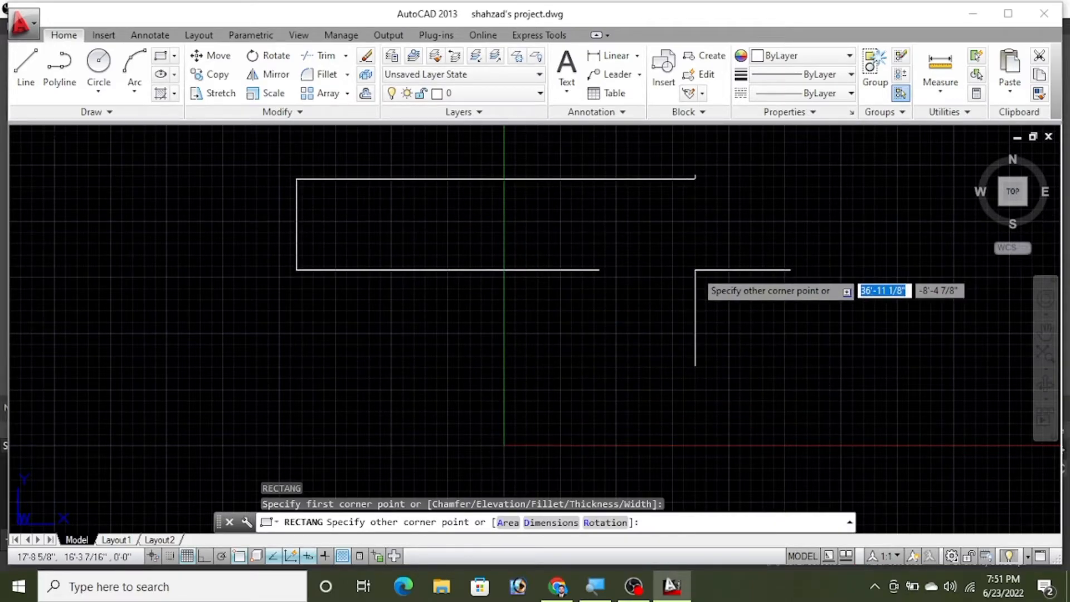
type("18'")
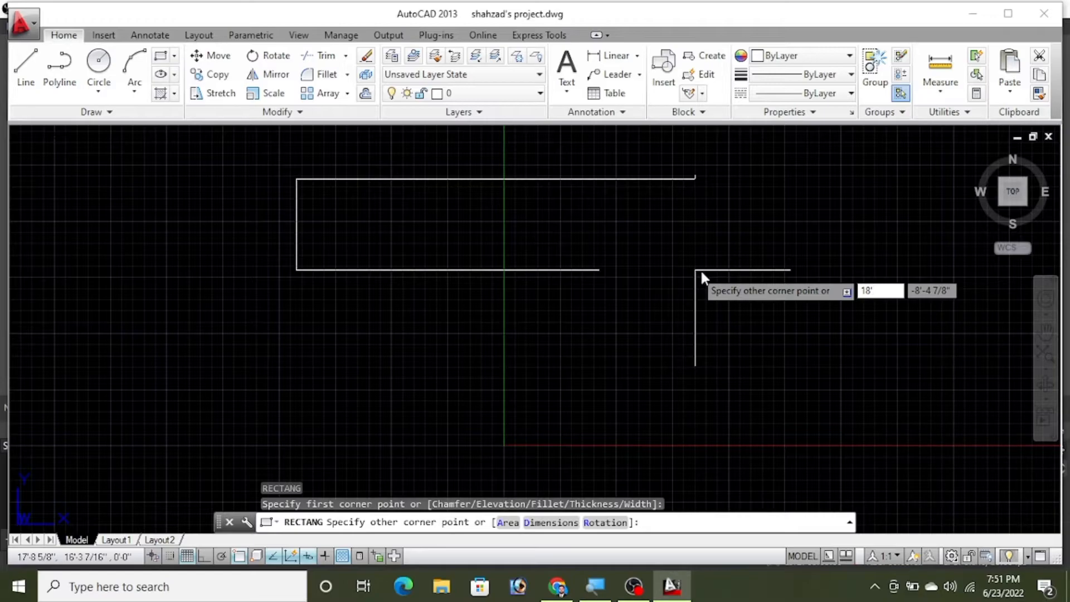
key("Tab")
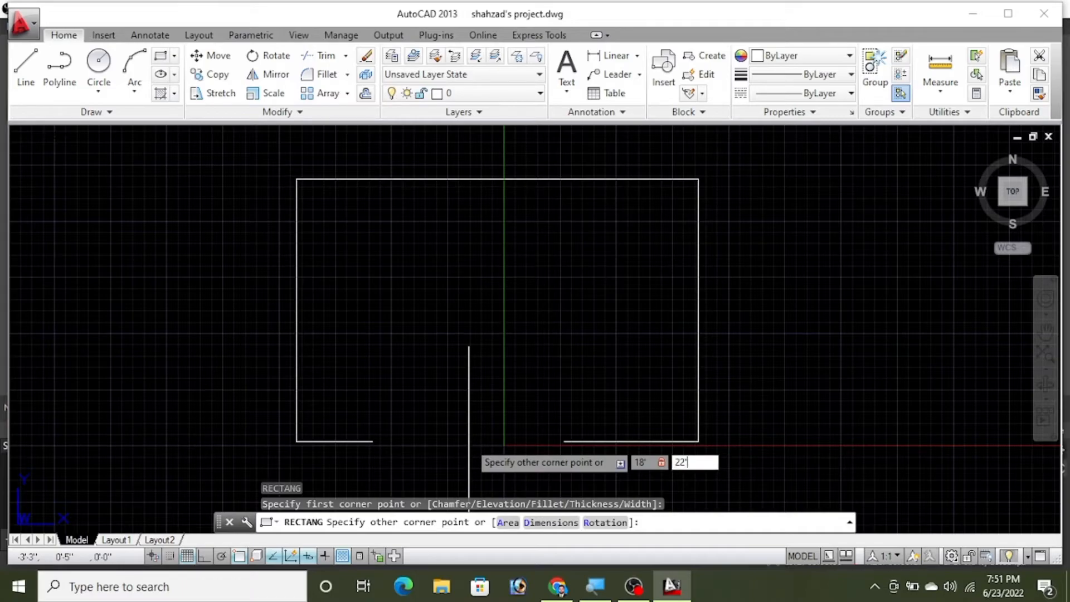
key("Return")
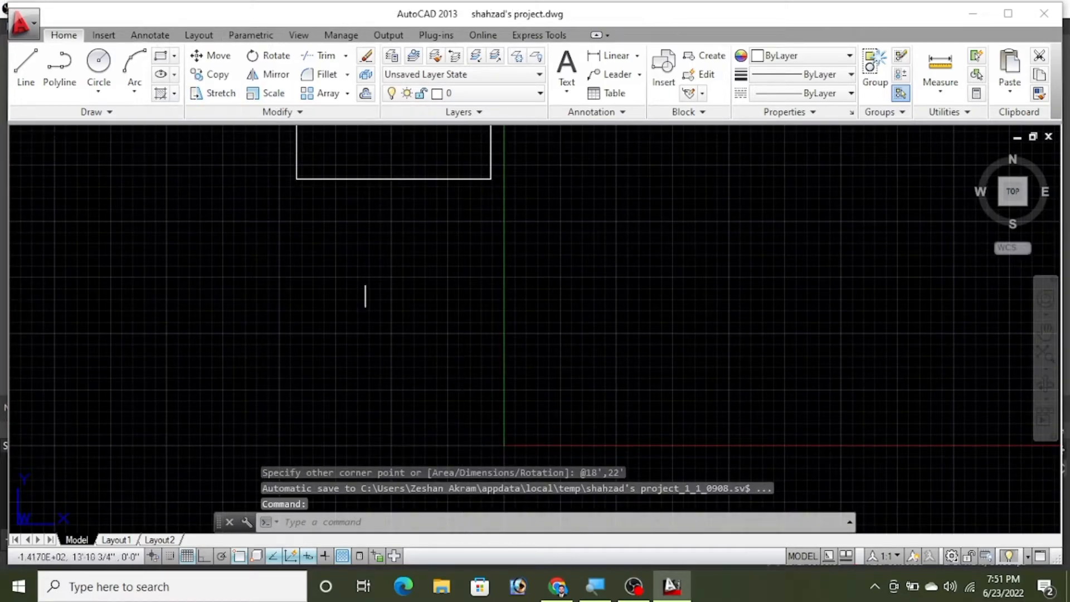
Zoom to All to bring the 18' by 22' rectangle into view, and look closely at its upper part.
type("z")
key("Return")
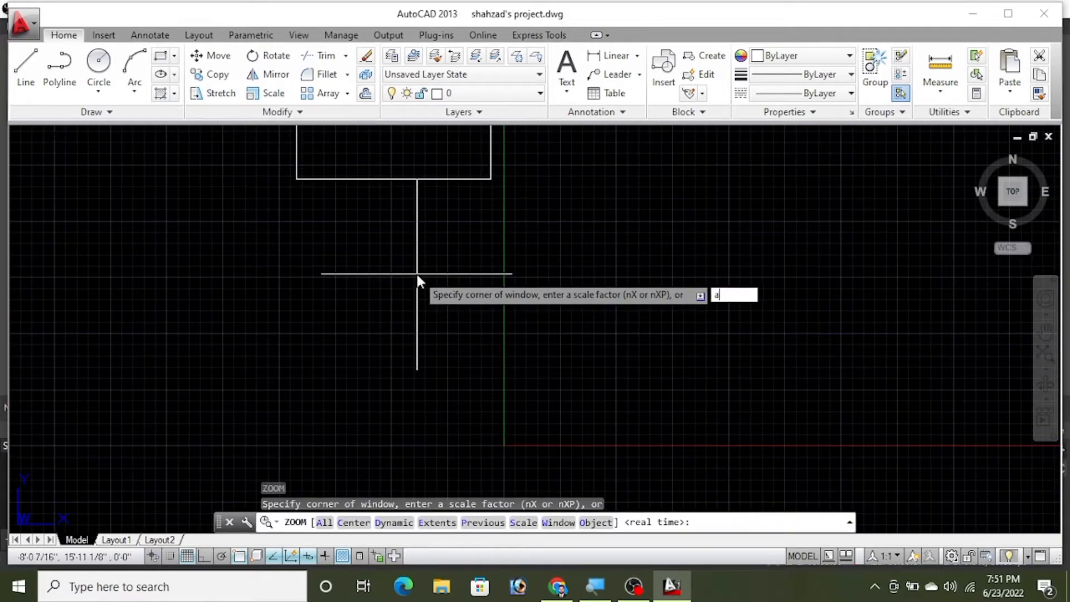
type("a")
key("Return")
scroll(490, 215, "up", 7)
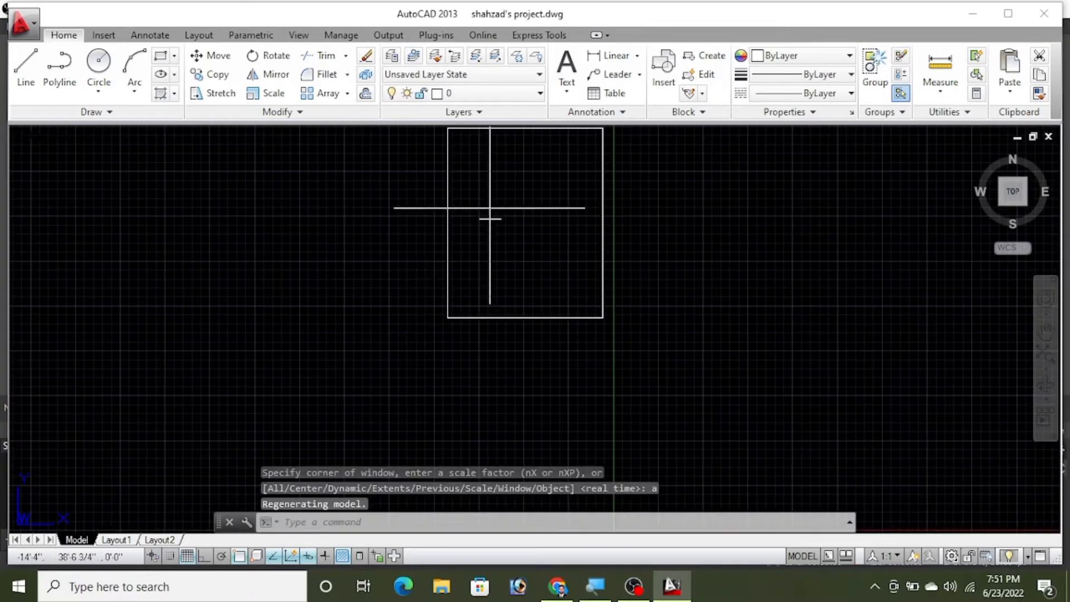
scroll(547, 223, "down", 4)
scroll(545, 217, "up", 4)
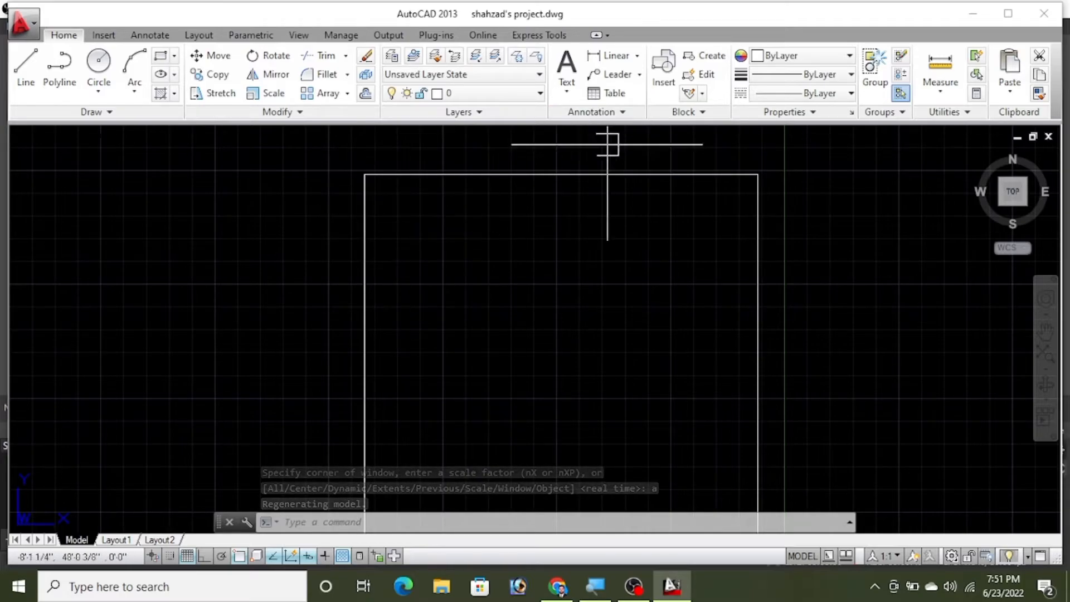
Dimension the rectangle's top edge from corner to corner with an aligned dimension placed just above it.
type("d")
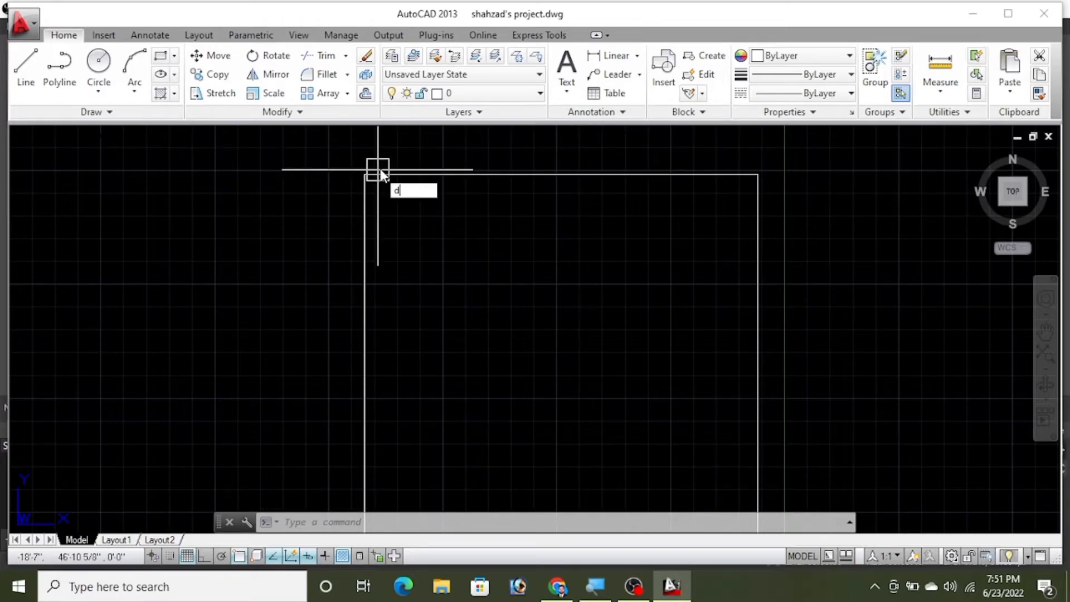
type("al")
key("Return")
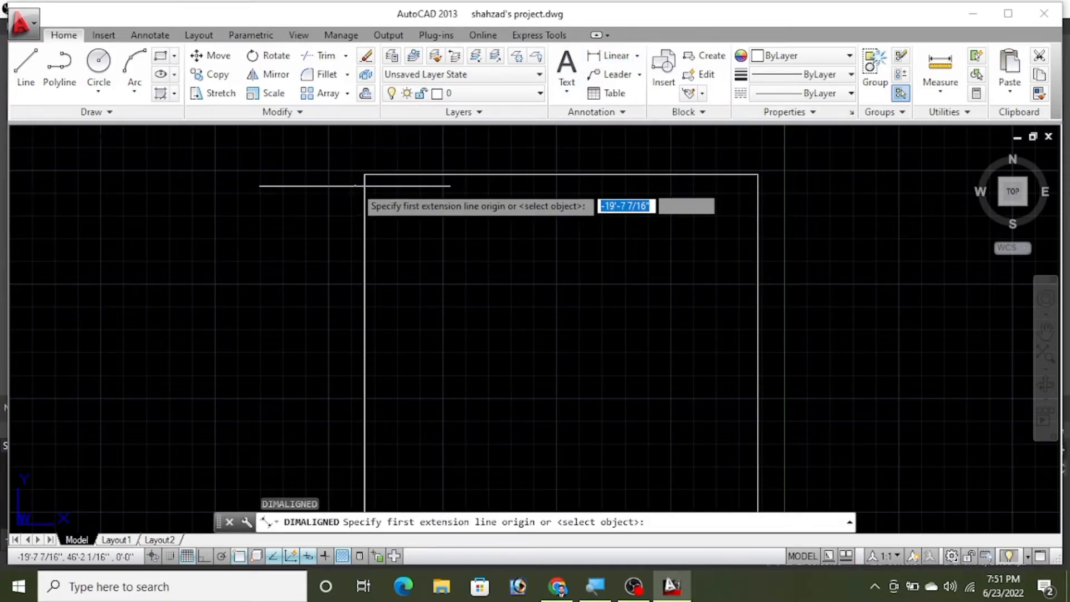
left_click(360, 216)
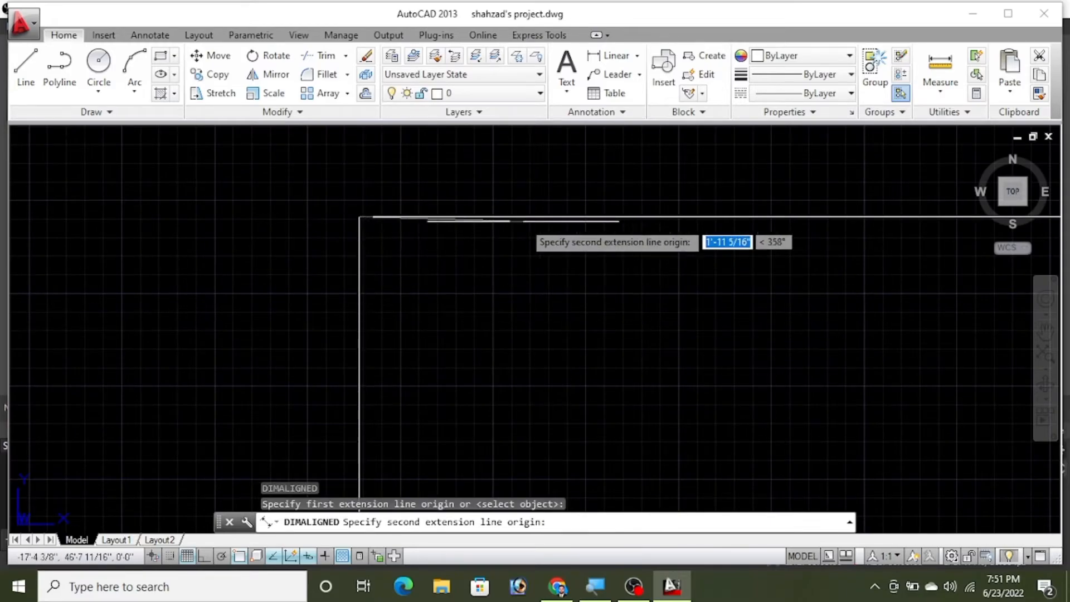
scroll(468, 248, "down", 5)
scroll(838, 234, "up", 3)
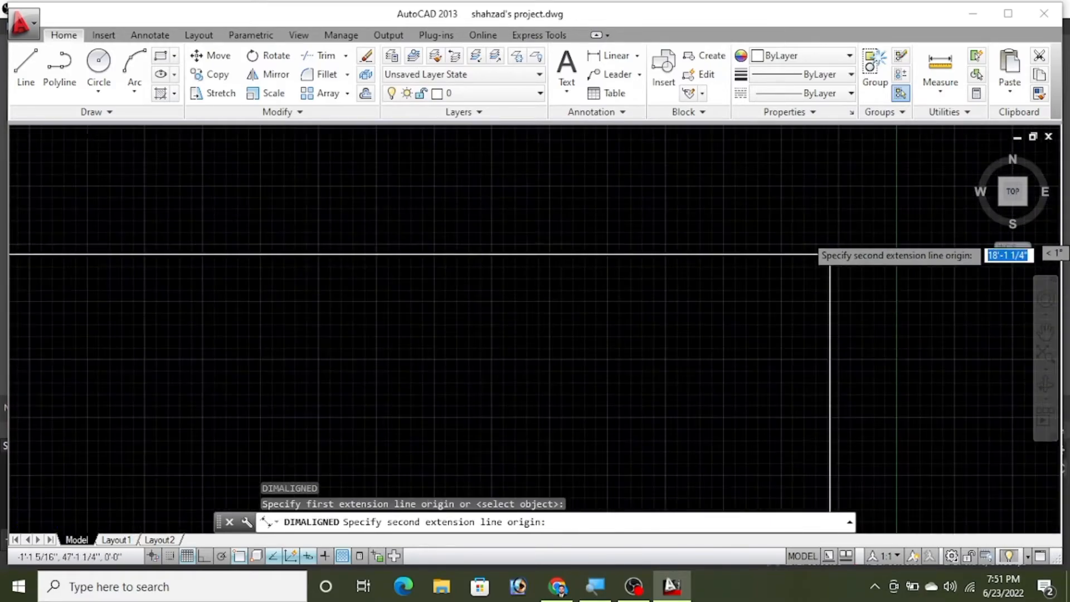
scroll(830, 258, "up", 2)
left_click(826, 262)
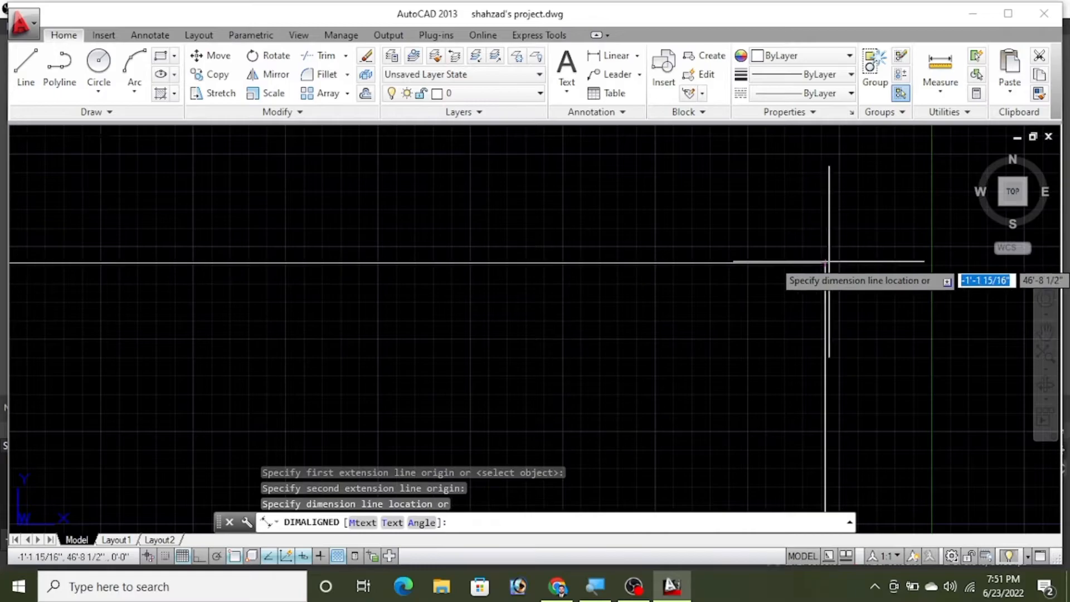
left_click(814, 220)
Examine the size and legibility of the aligned dimension's text from close up and from far away.
scroll(674, 181, "down", 3)
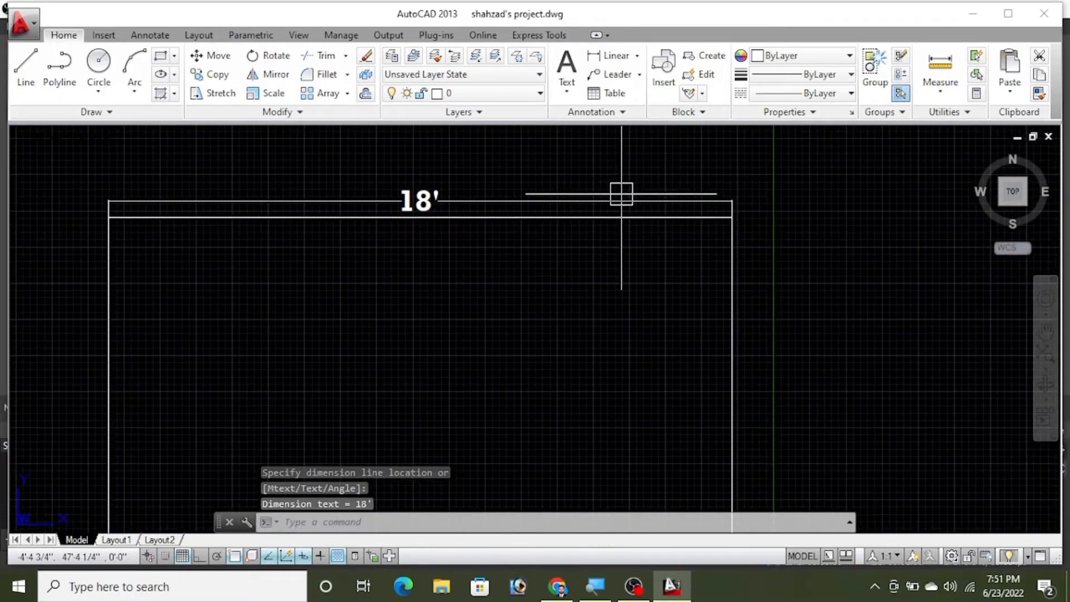
scroll(329, 184, "up", 2)
scroll(437, 219, "up", 2)
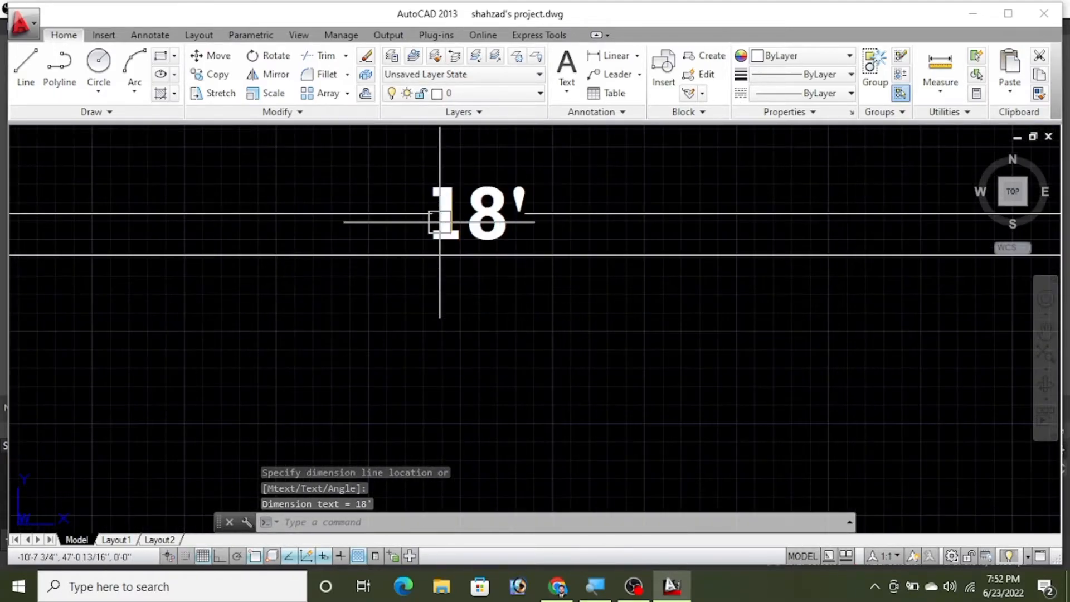
scroll(439, 219, "down", 3)
scroll(446, 215, "down", 1)
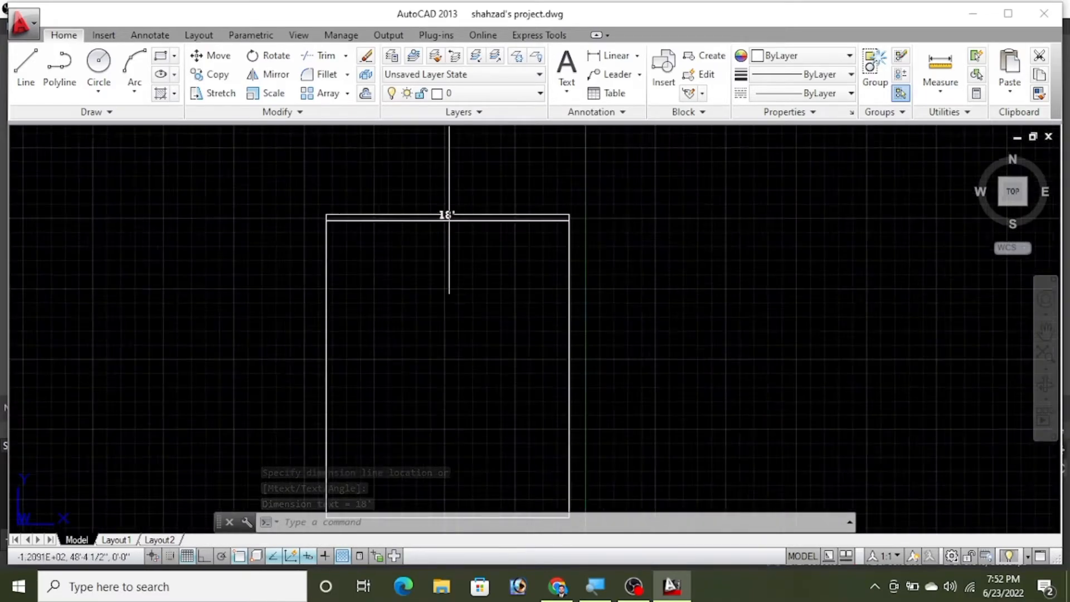
scroll(446, 218, "down", 1)
scroll(453, 207, "down", 2)
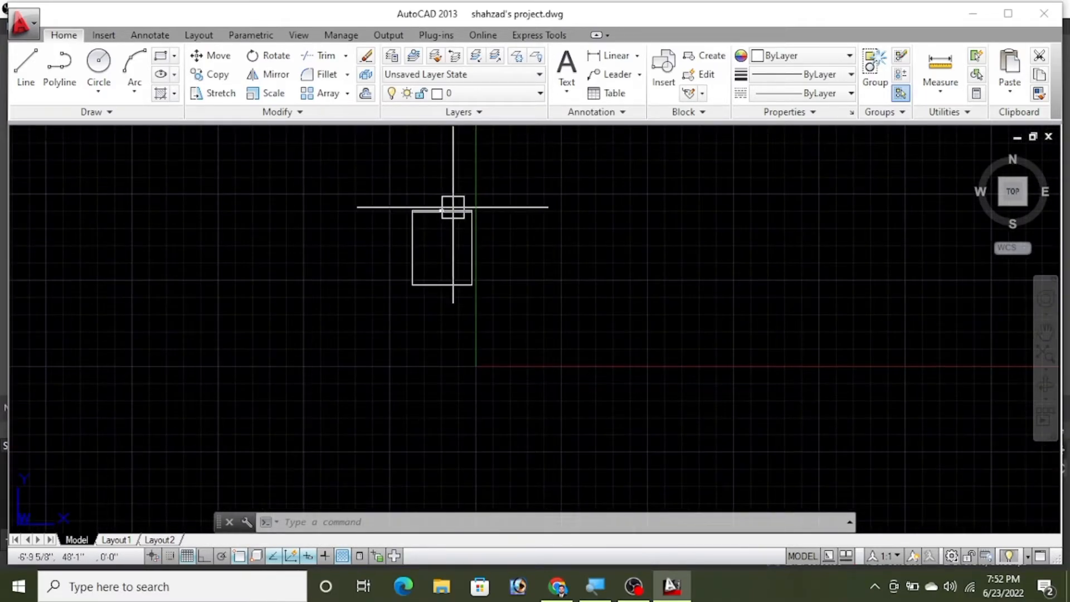
scroll(427, 249, "up", 2)
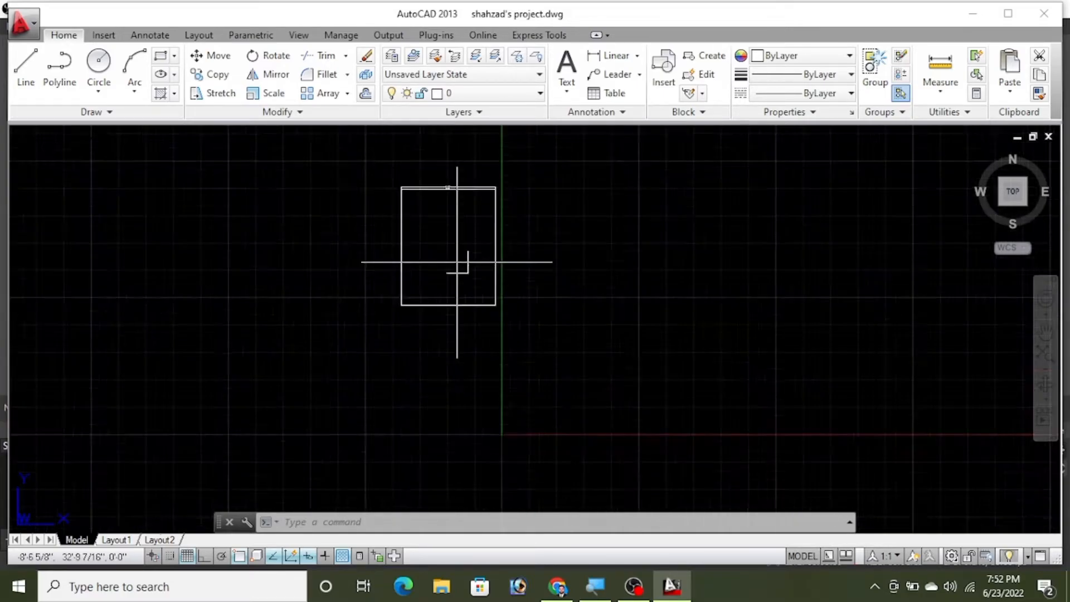
scroll(436, 198, "down", 2)
scroll(436, 199, "up", 8)
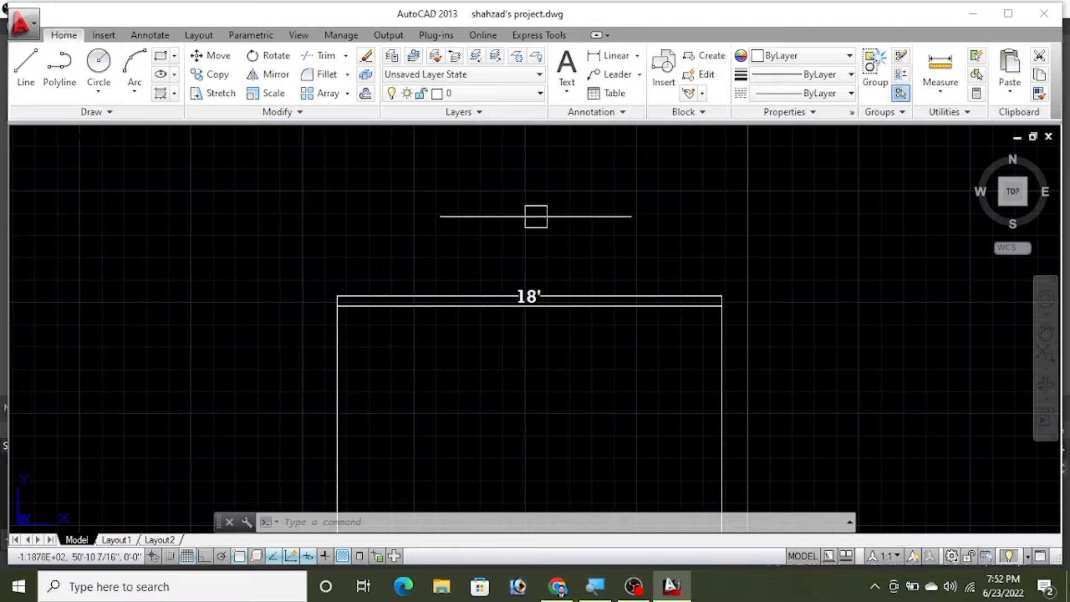
scroll(554, 259, "down", 2)
Set the Standard dimension style's overall scale for dimension features to 2 and make the style current.
type("d")
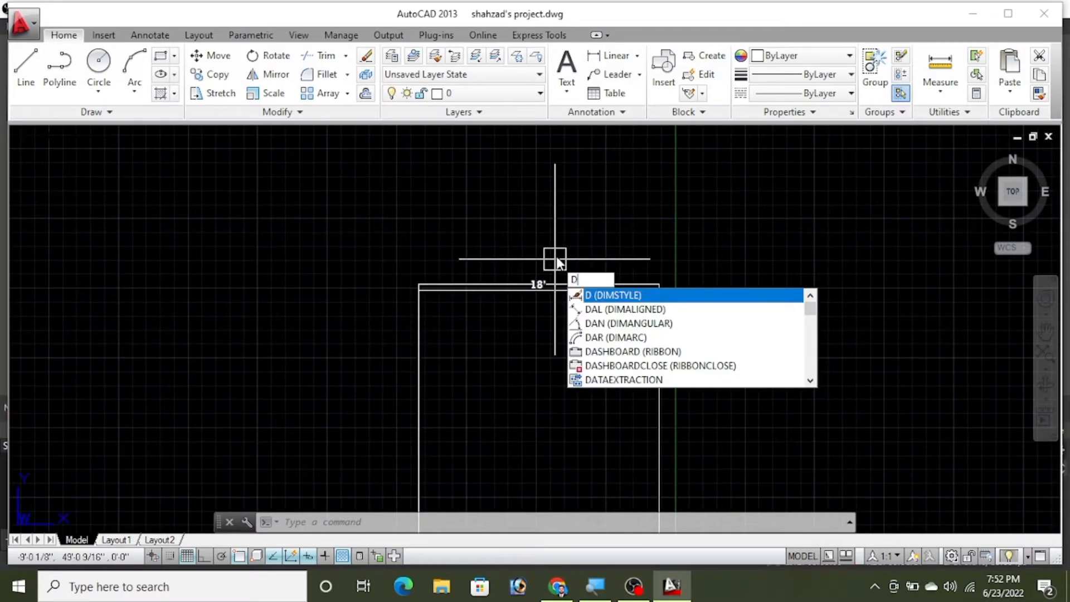
key("Return")
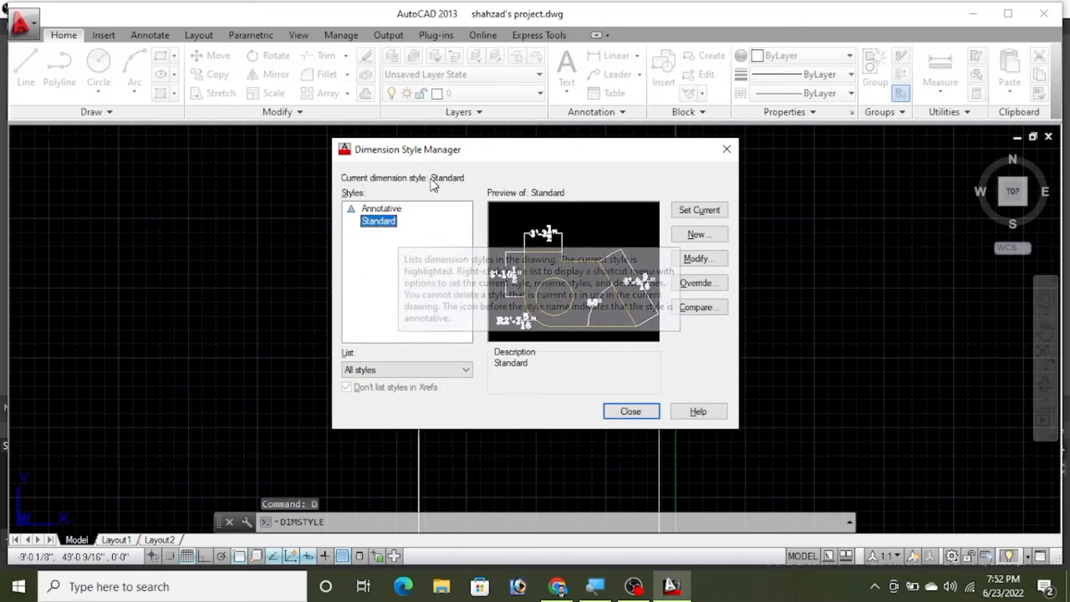
left_click(679, 265)
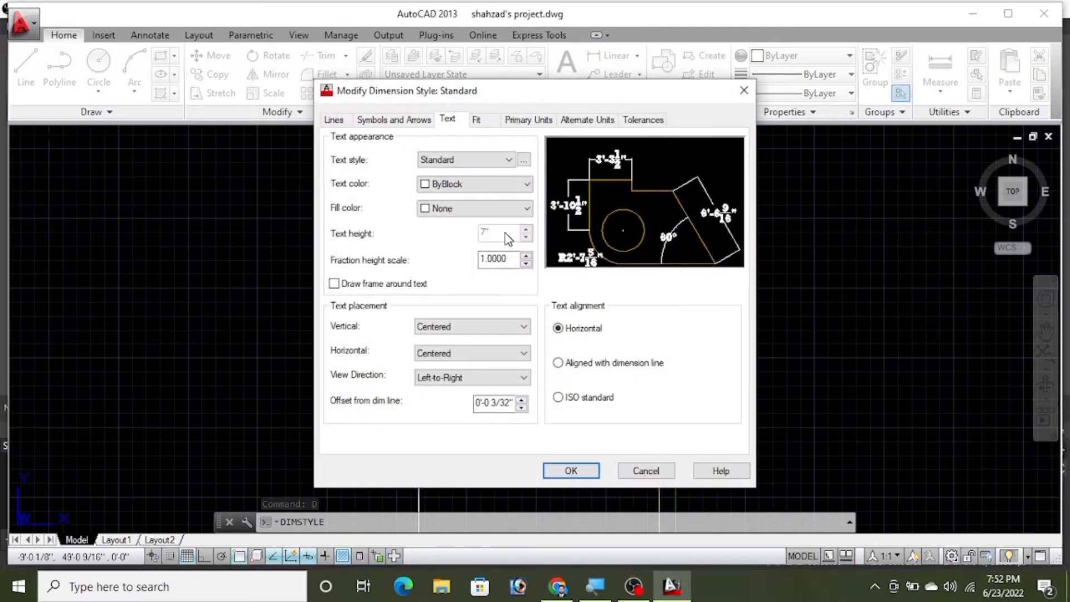
left_click(477, 120)
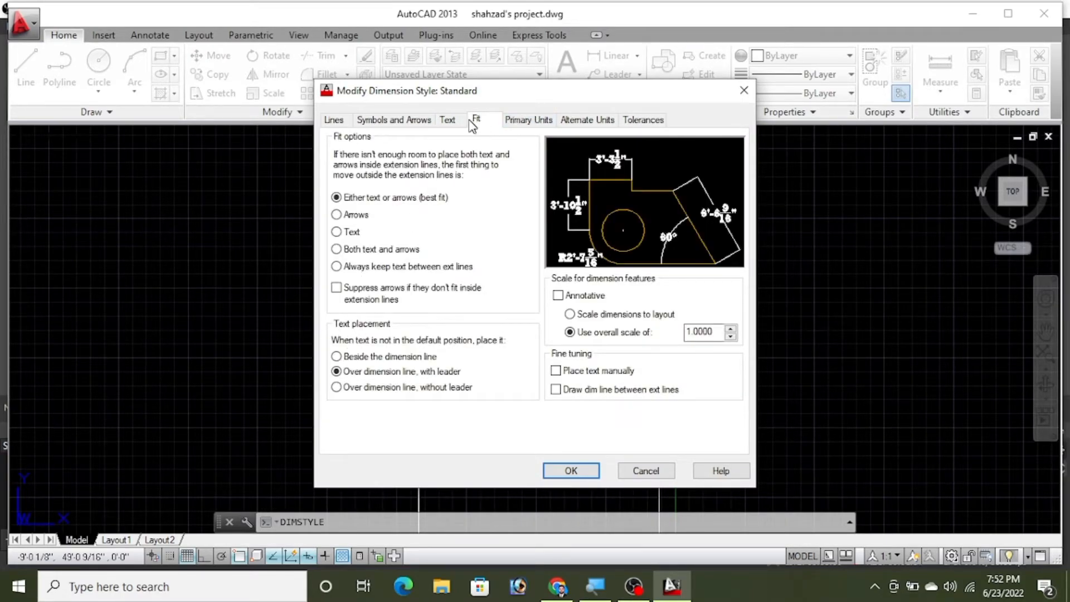
left_click(448, 120)
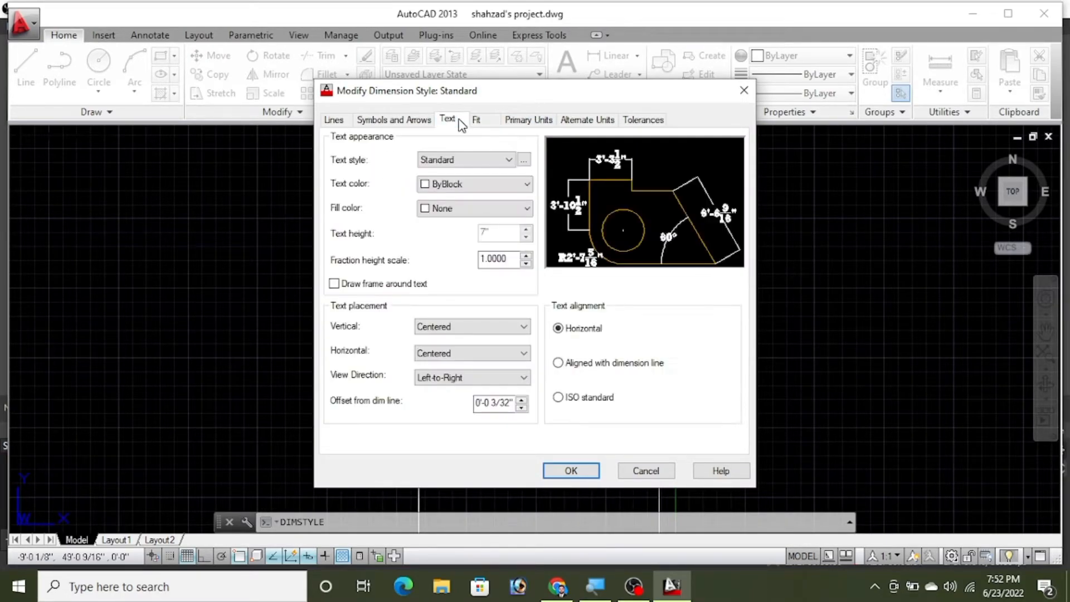
left_click(493, 121)
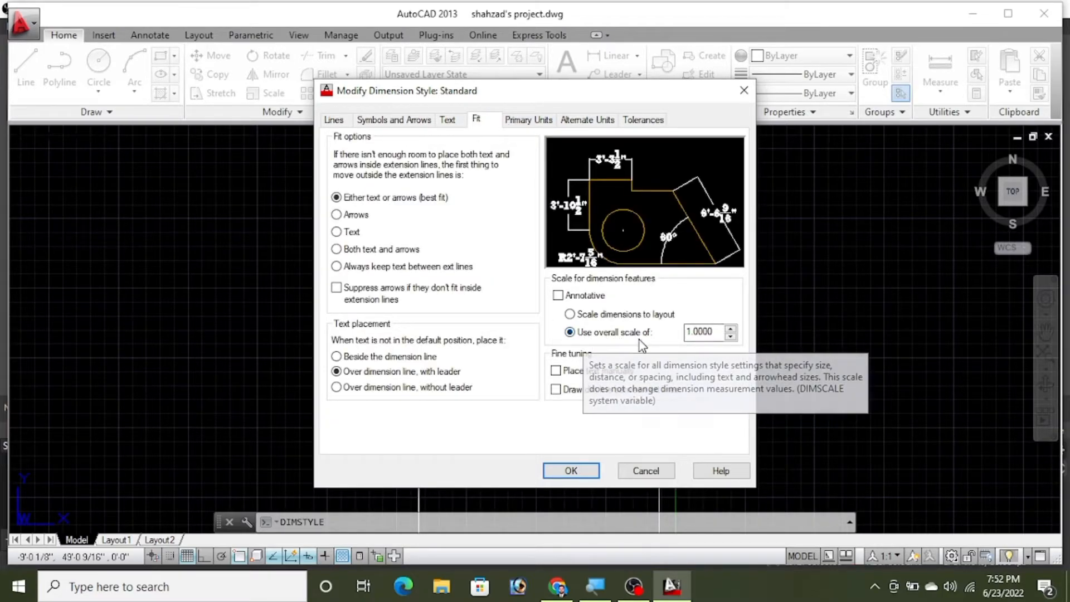
double_click(708, 333)
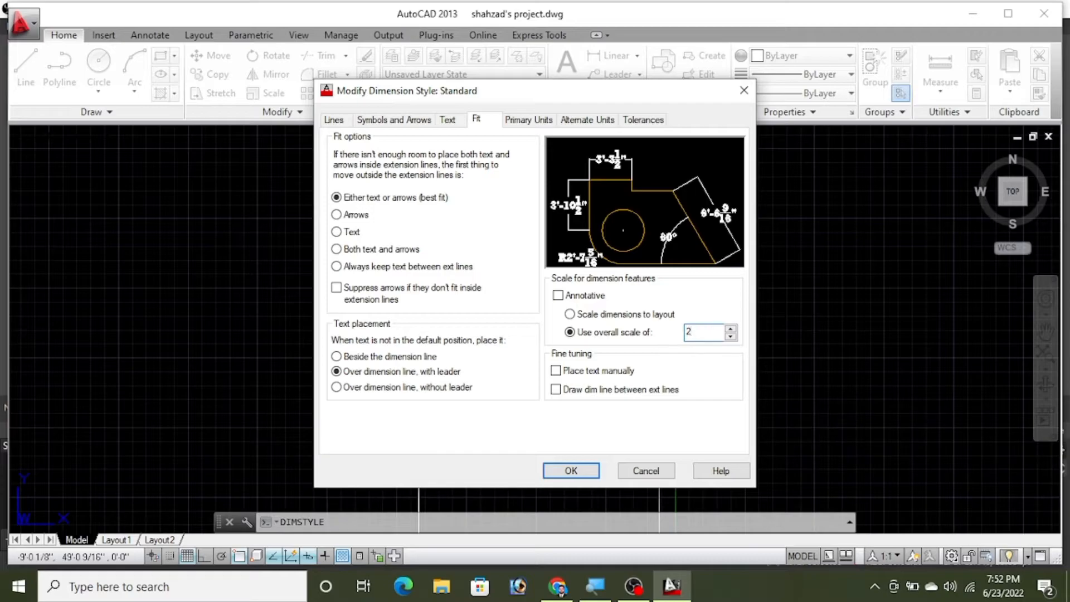
left_click(563, 472)
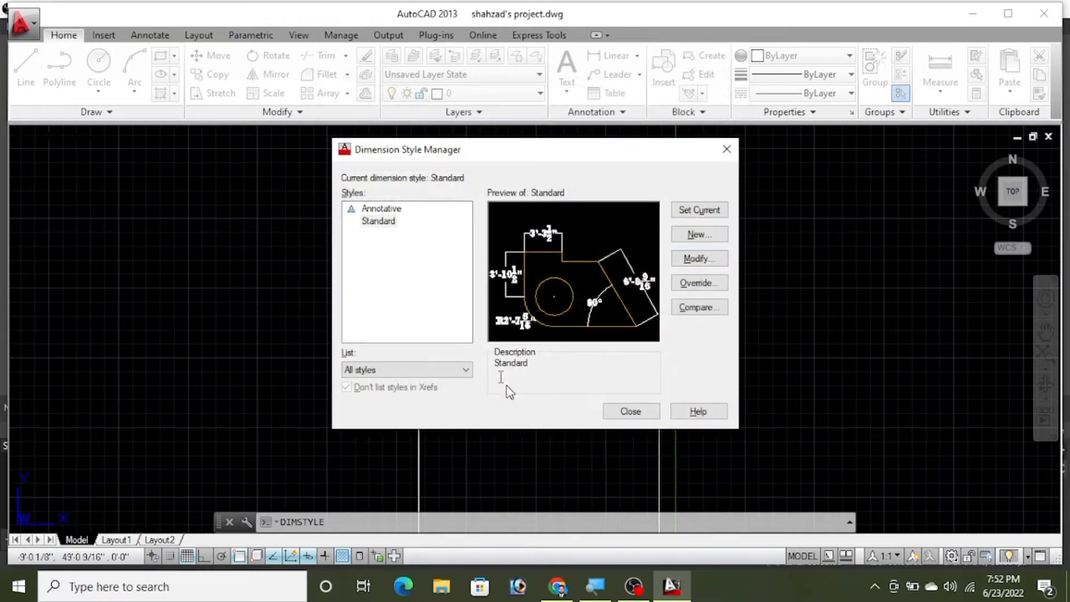
left_click(703, 214)
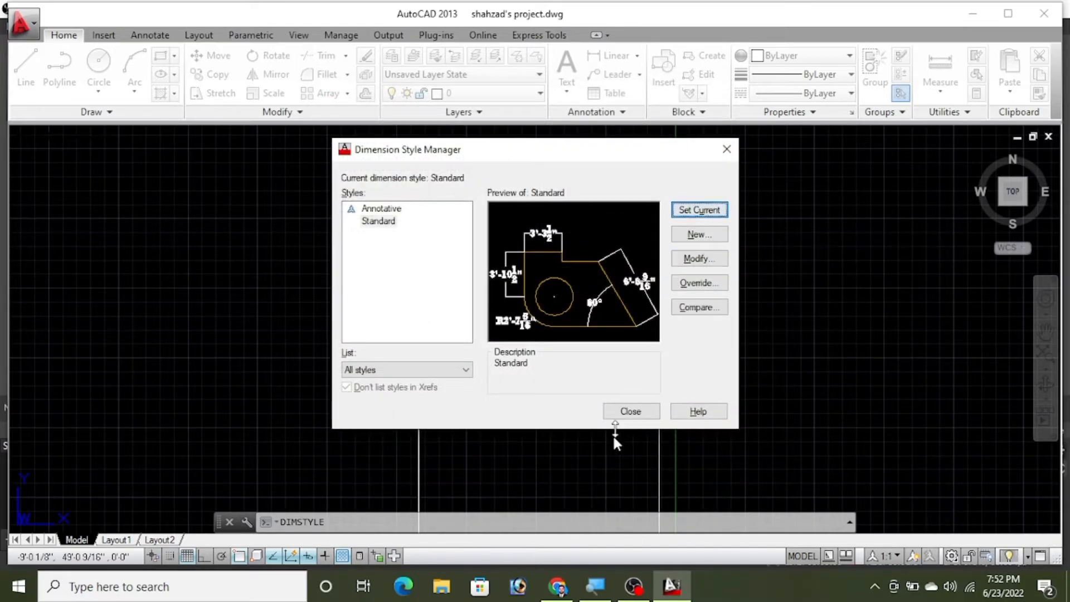
left_click(630, 412)
Examine the size and legibility of the top edge's aligned dimension text from close up and from far away with the rescaled style.
scroll(518, 279, "up", 4)
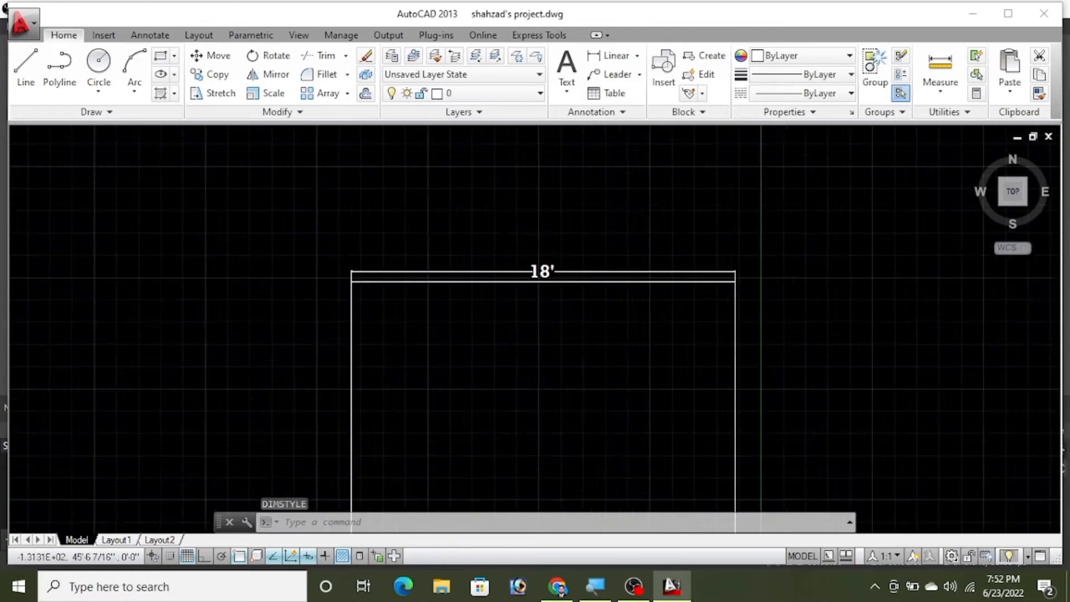
scroll(516, 282, "down", 4)
scroll(535, 227, "up", 2)
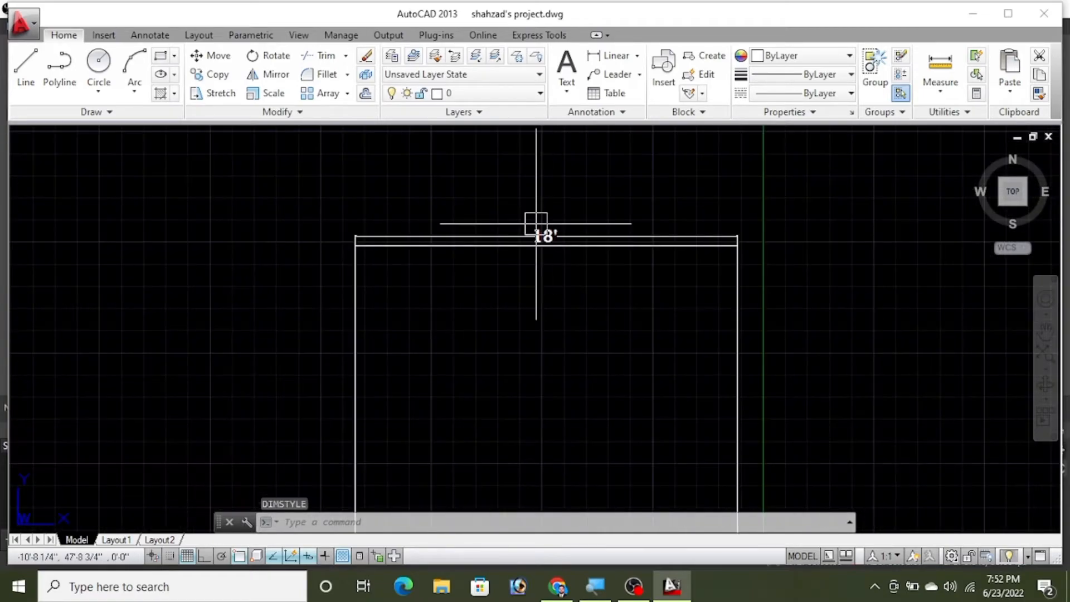
scroll(541, 237, "down", 6)
scroll(545, 185, "up", 4)
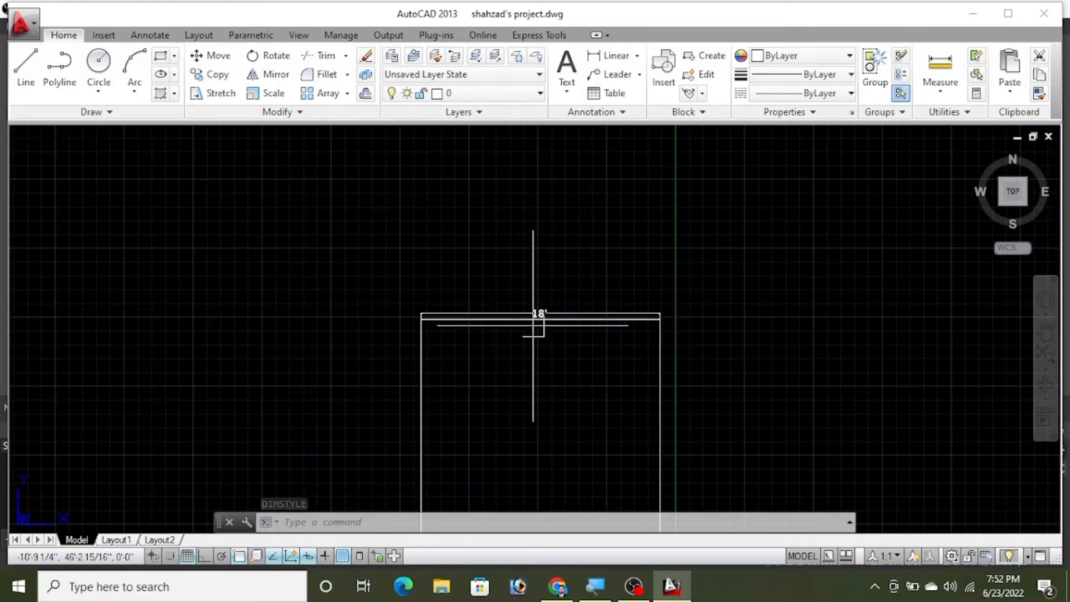
scroll(504, 246, "down", 2)
scroll(507, 318, "up", 2)
scroll(515, 273, "down", 2)
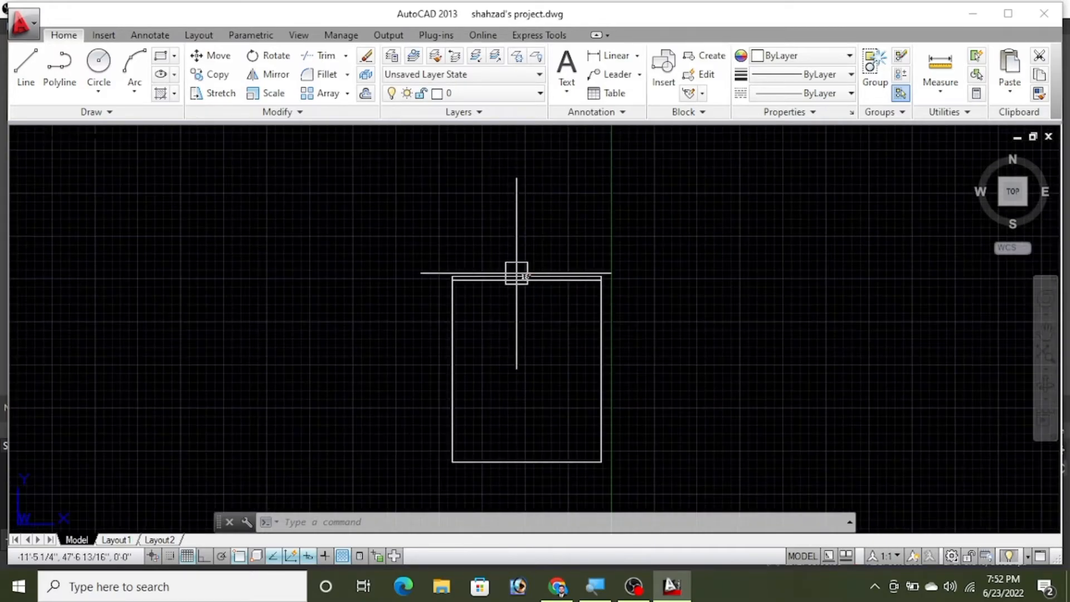
scroll(535, 282, "up", 2)
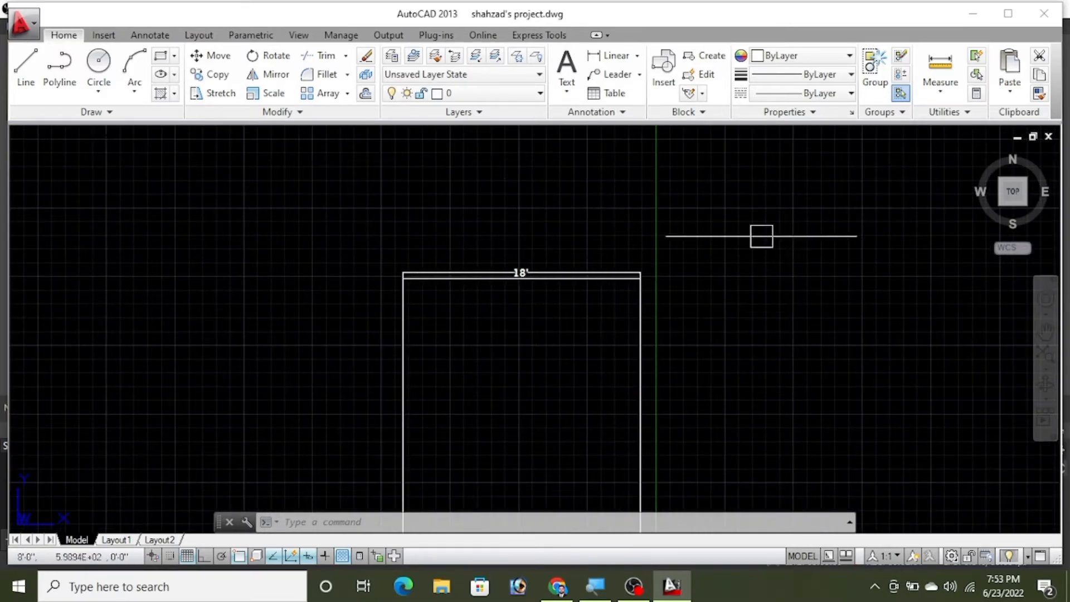
scroll(491, 290, "down", 2)
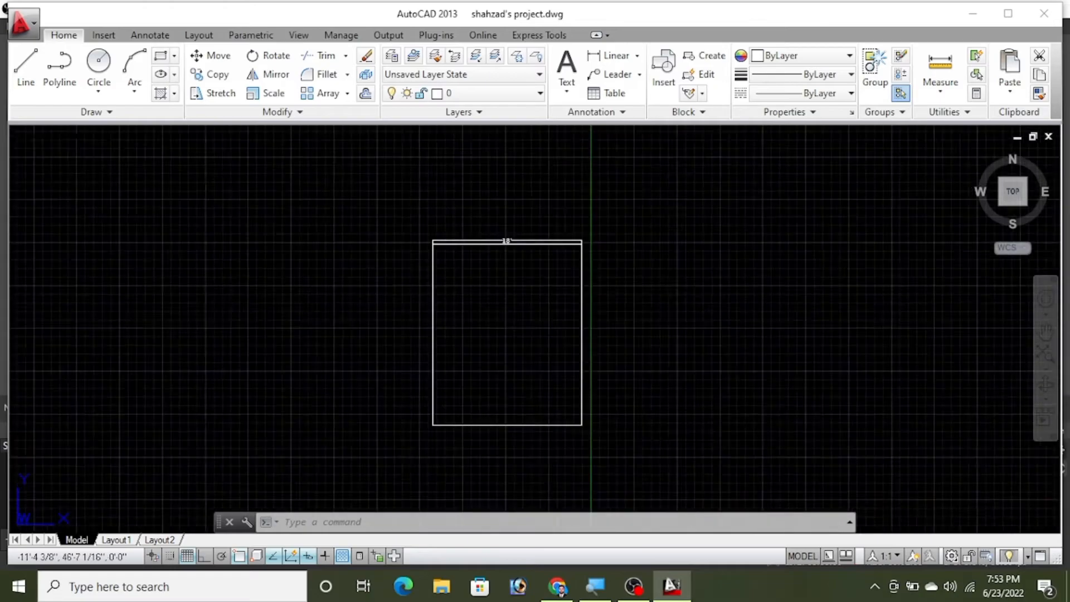
scroll(496, 262, "up", 4)
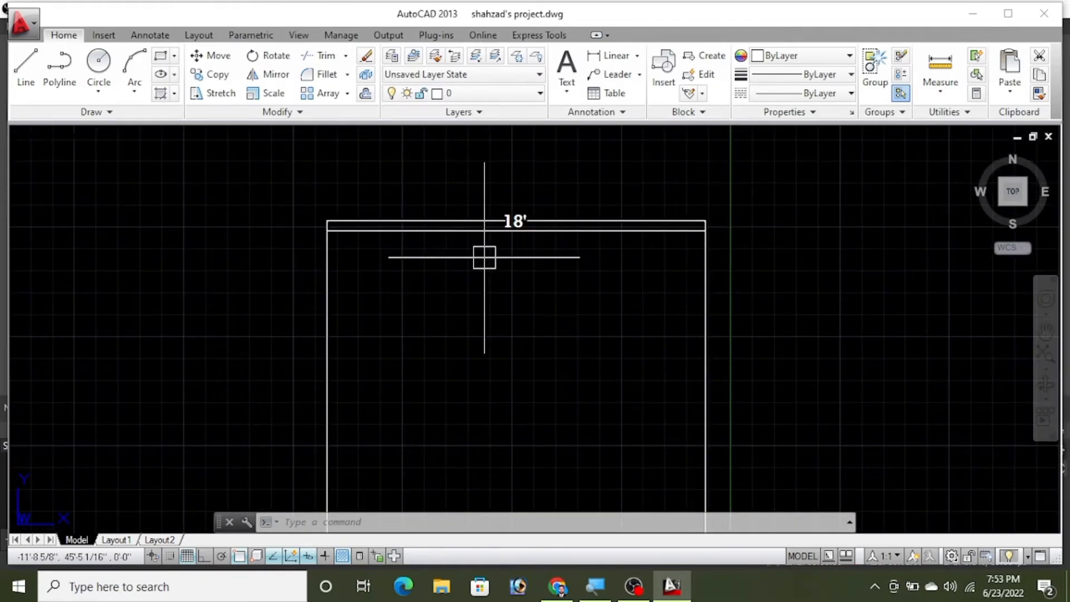
scroll(574, 186, "down", 2)
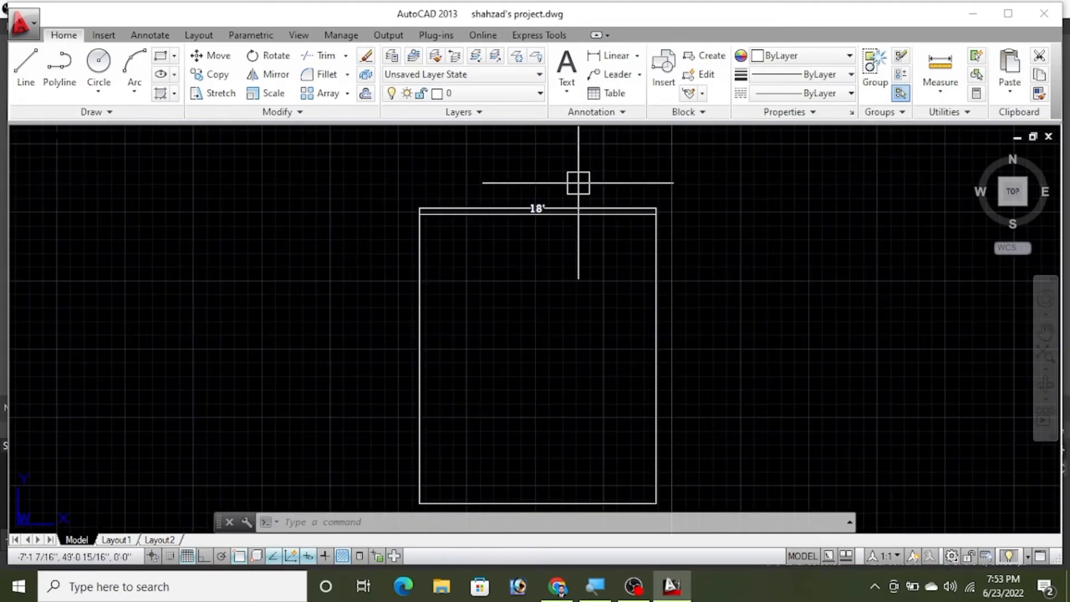
Erase the aligned dimension above the rectangle's top edge.
scroll(558, 245, "up", 2)
scroll(499, 183, "up", 4)
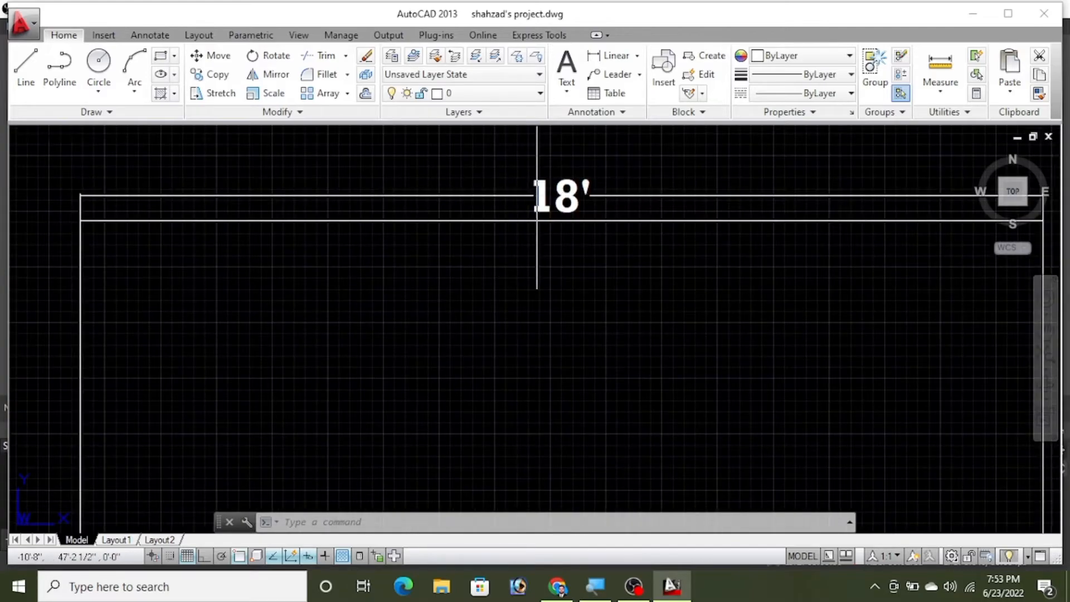
left_click(537, 201)
key("Delete")
scroll(573, 275, "down", 5)
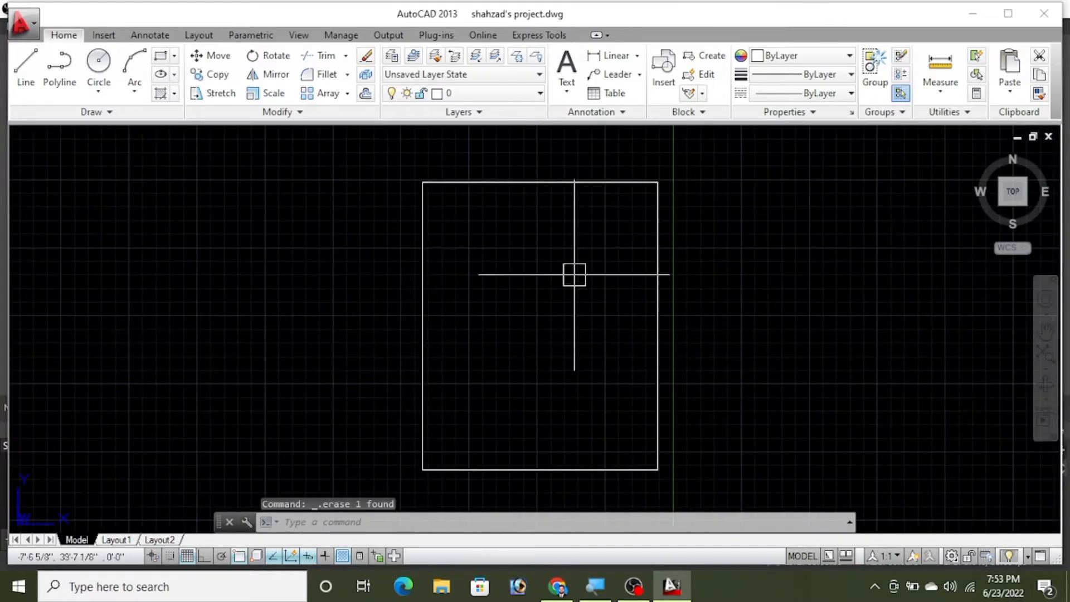
Erase the 18' by 22' rectangle from the model space.
left_click(659, 302)
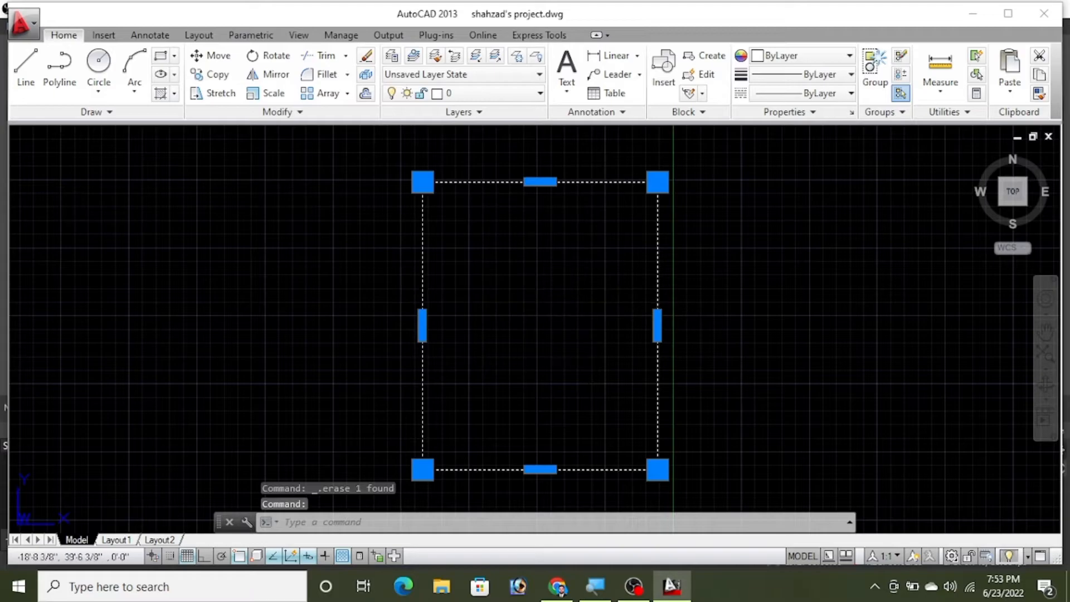
key("Escape")
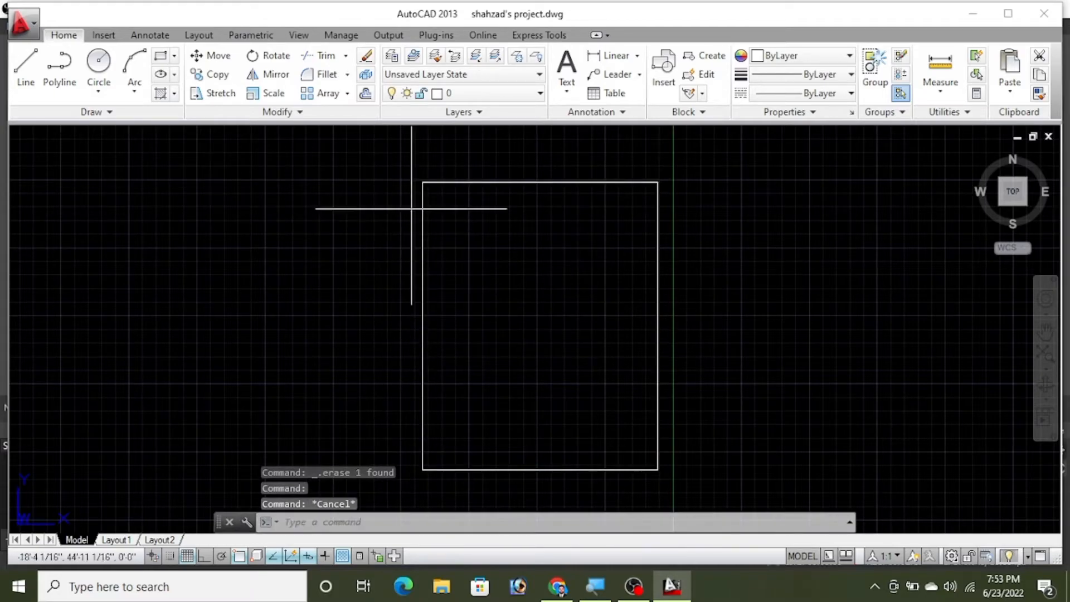
left_click(449, 189)
key("Delete")
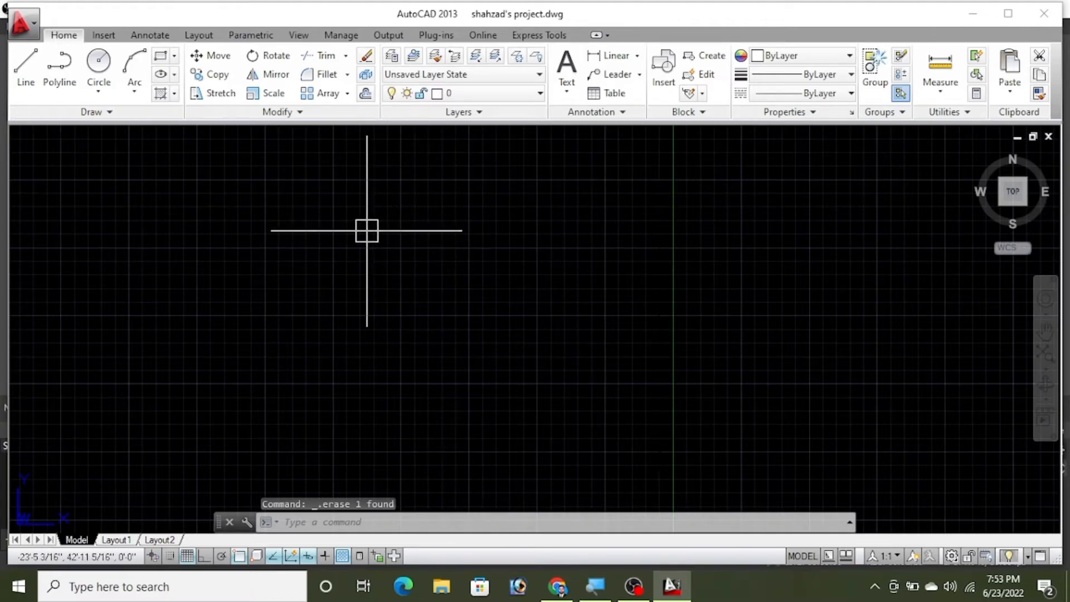
Draw a freehand zigzag of six connected, crossing line segments in the empty model space with the Line command.
left_click(33, 83)
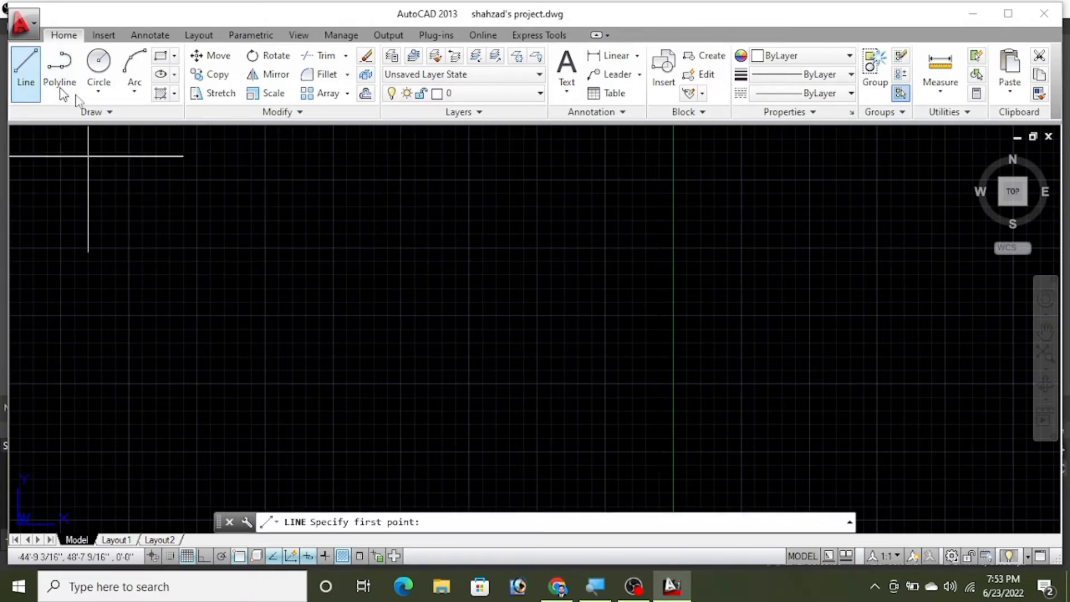
left_click(354, 283)
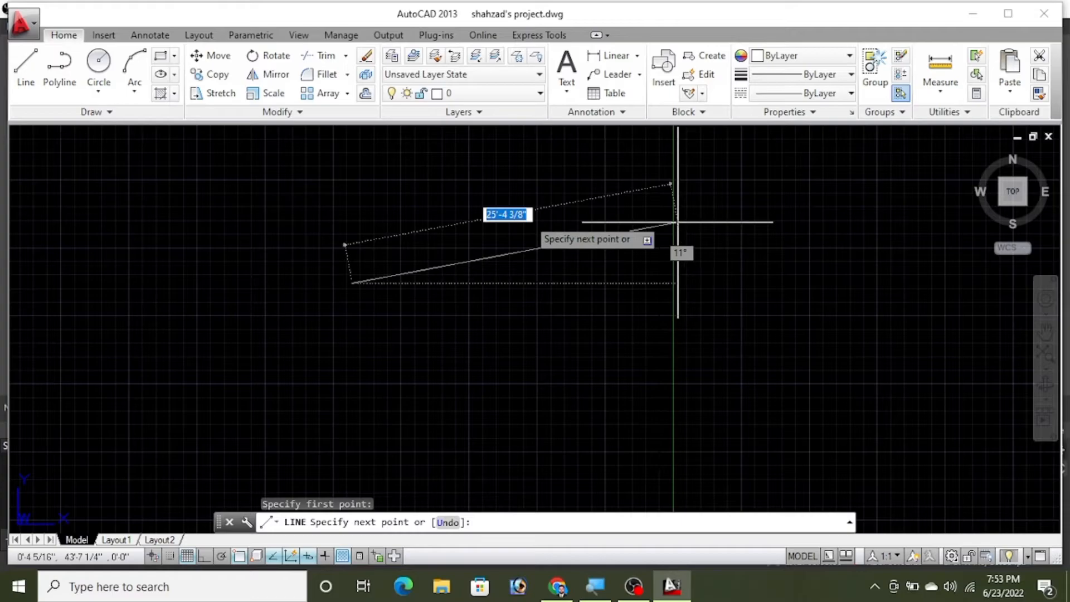
left_click(621, 221)
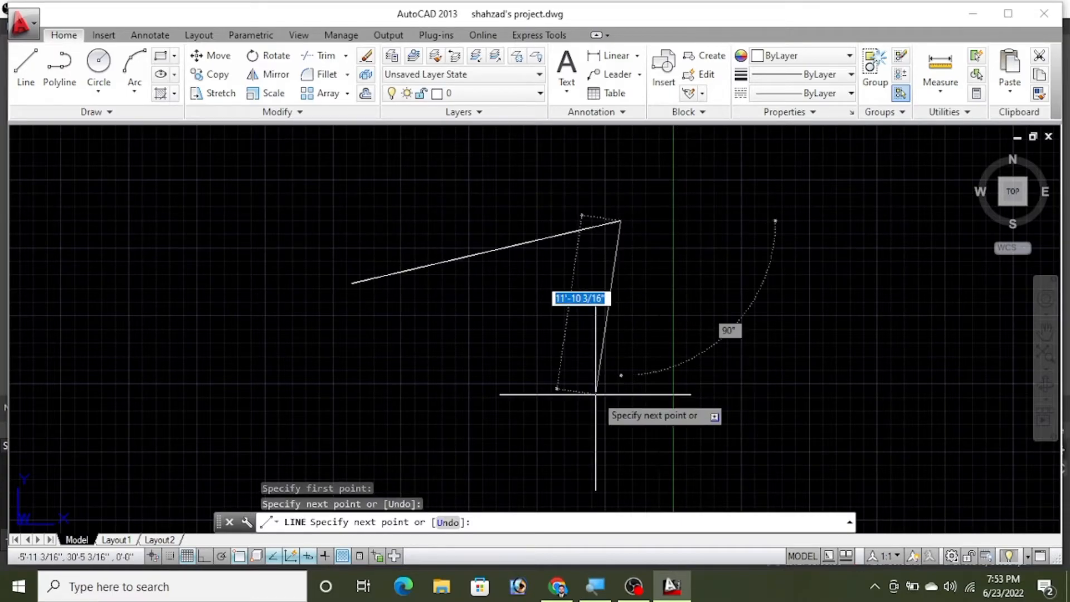
left_click(583, 324)
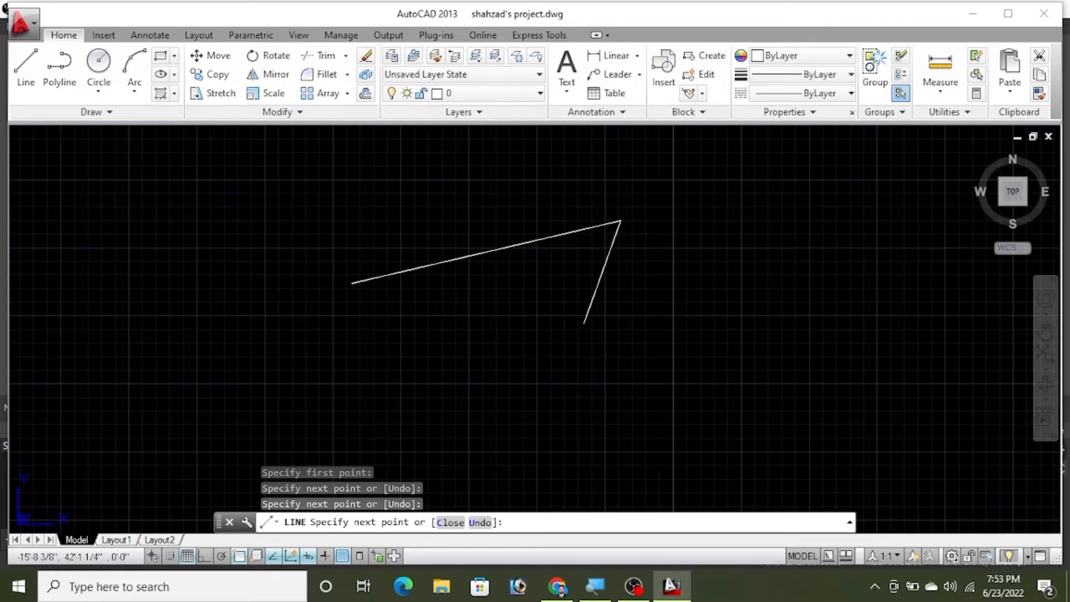
left_click(467, 241)
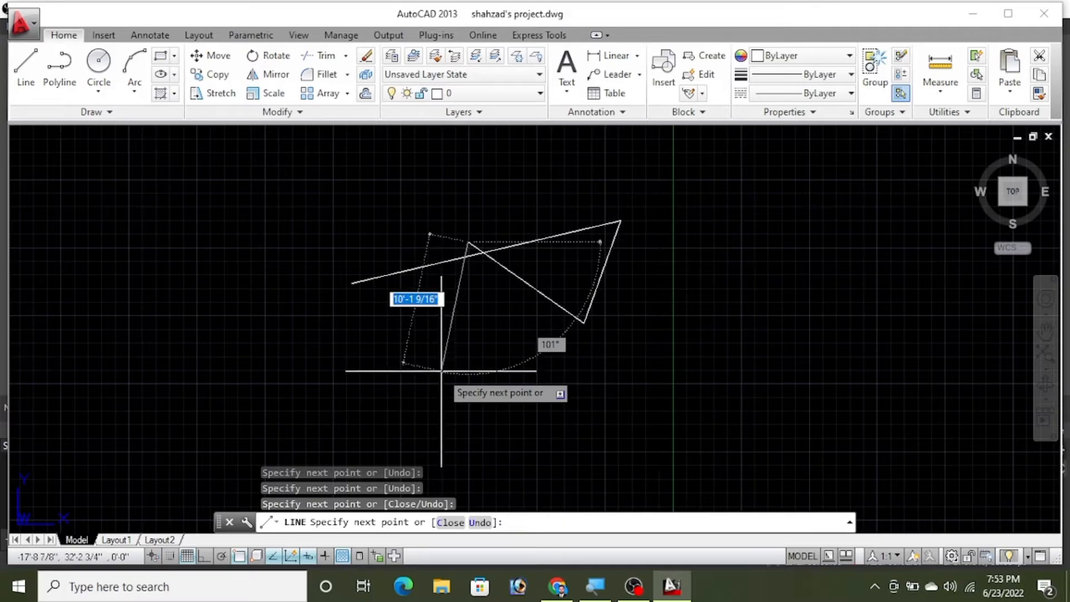
left_click(363, 281)
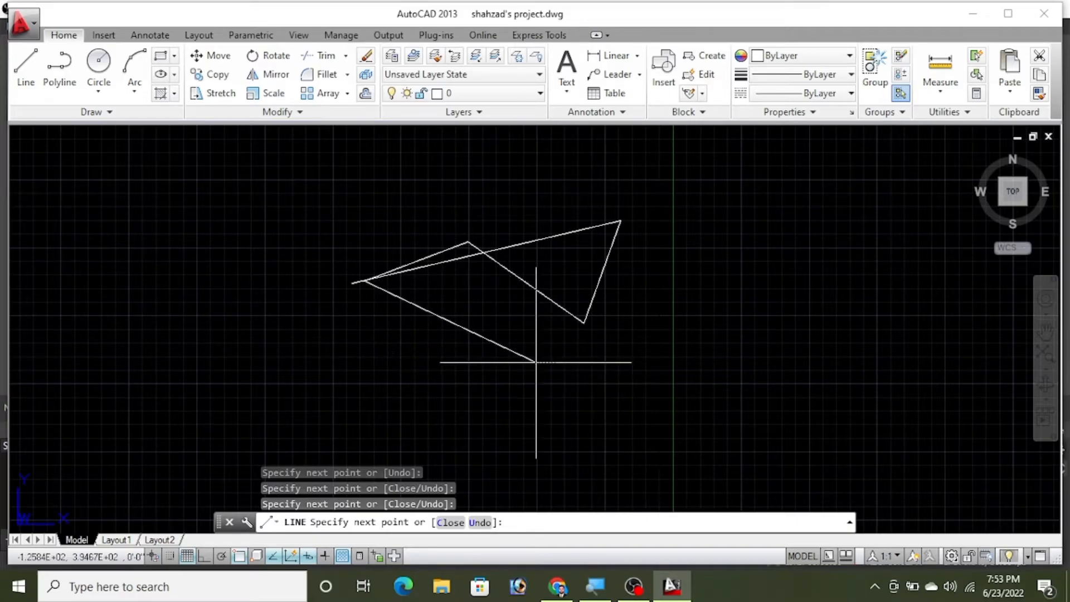
left_click(537, 363)
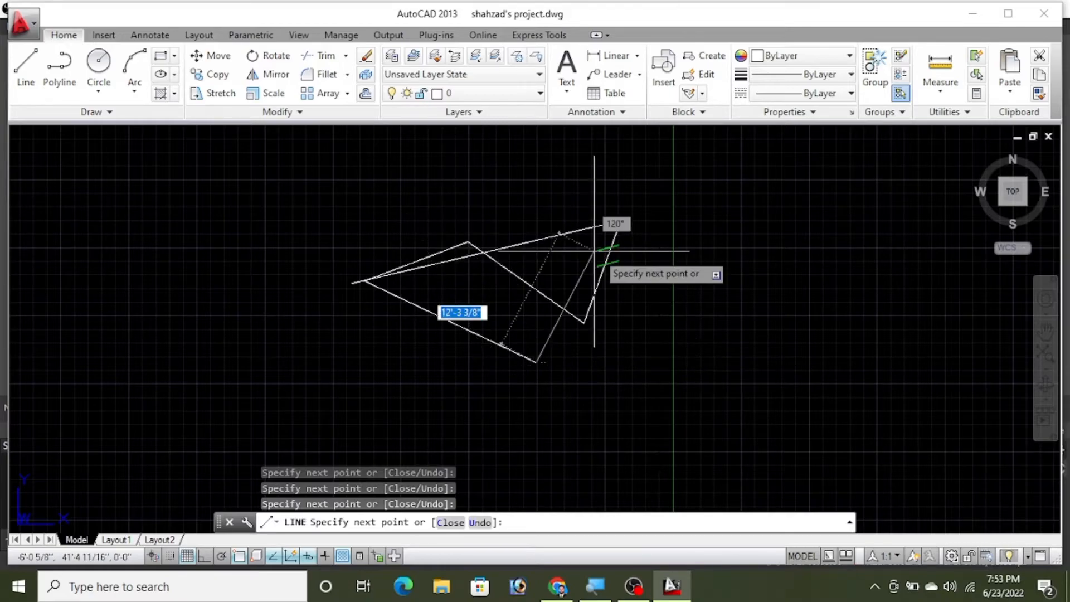
left_click(567, 182)
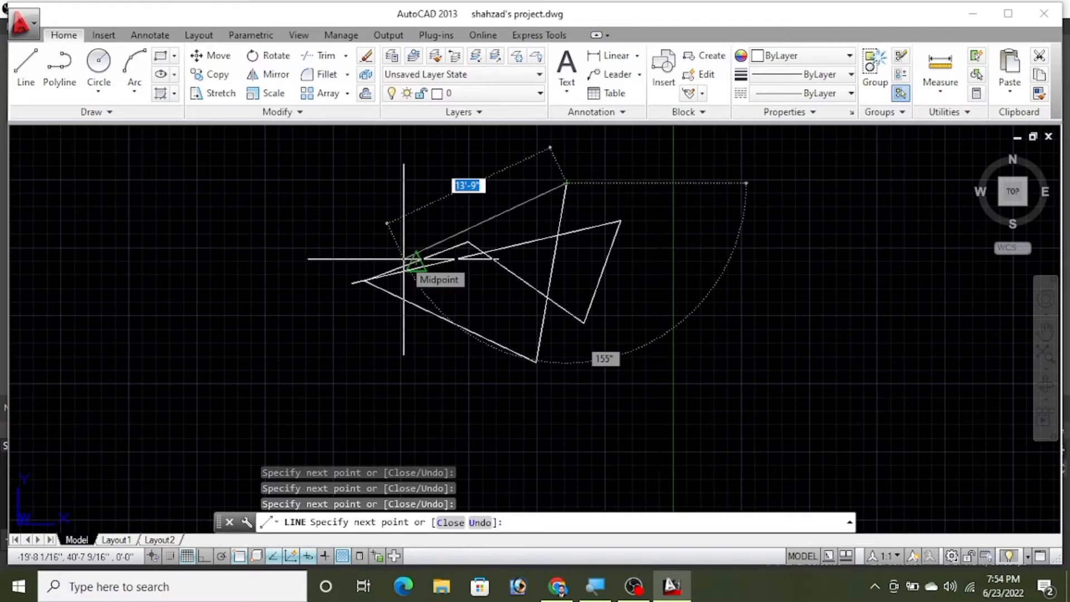
key("Escape")
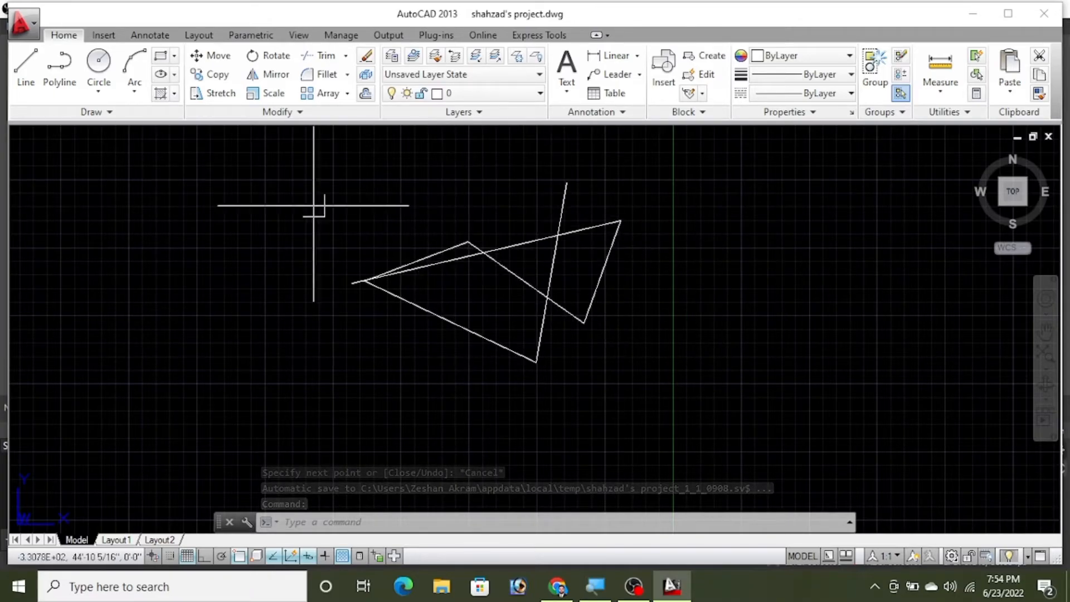
Erase the zigzag's first four segments together with a window selection, keeping the last two lines that form a V.
left_click(321, 175)
left_click(651, 356)
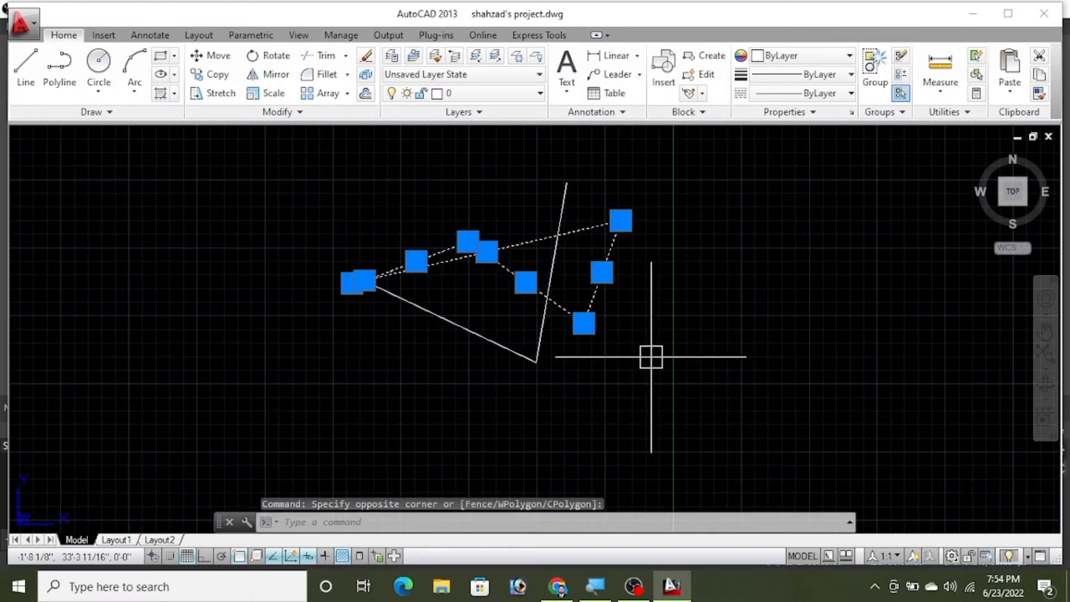
key("Delete")
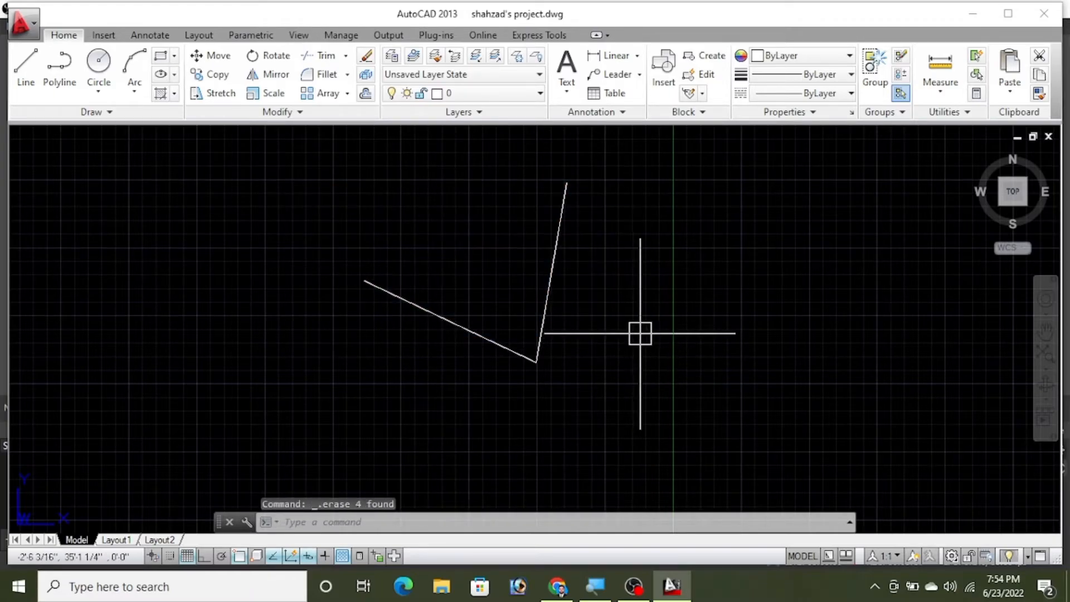
left_click(550, 287)
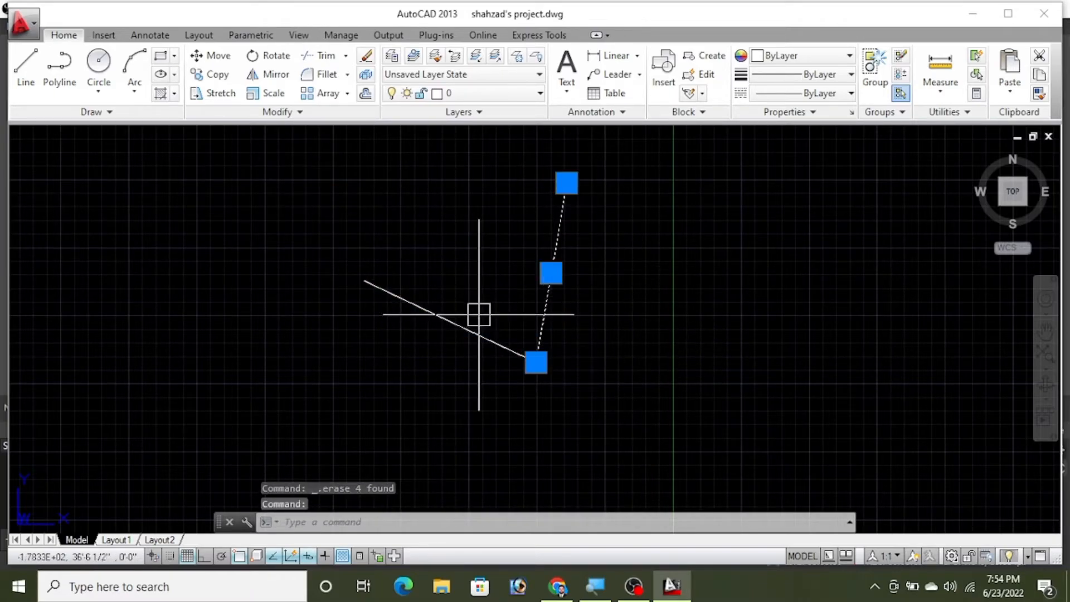
left_click(478, 315)
key("Escape")
key("Escape")
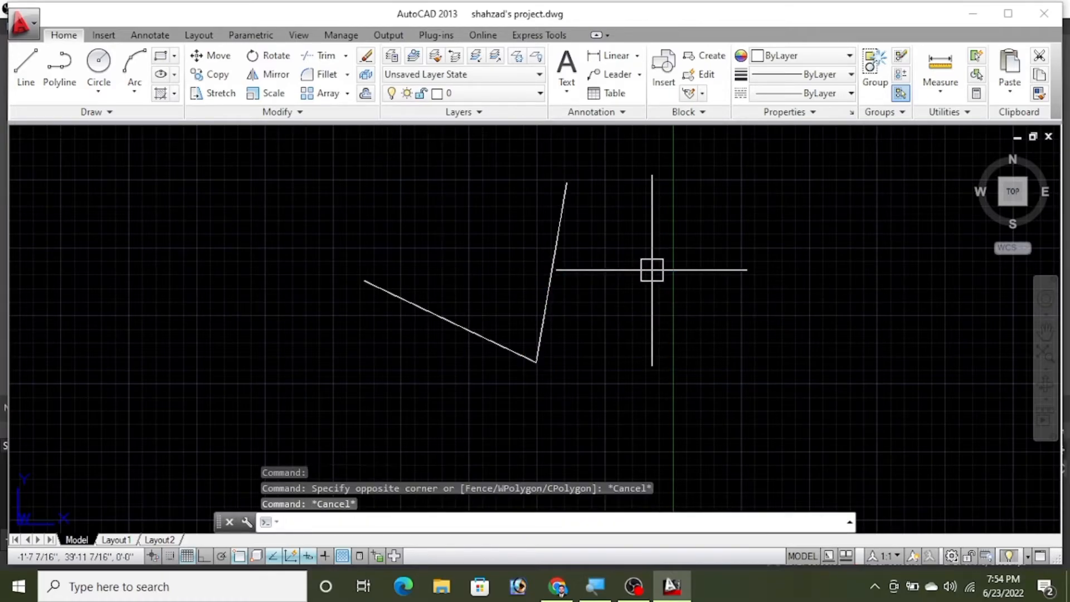
Erase the two remaining lines of the V together with a crossing selection.
left_click(668, 189)
left_click(312, 384)
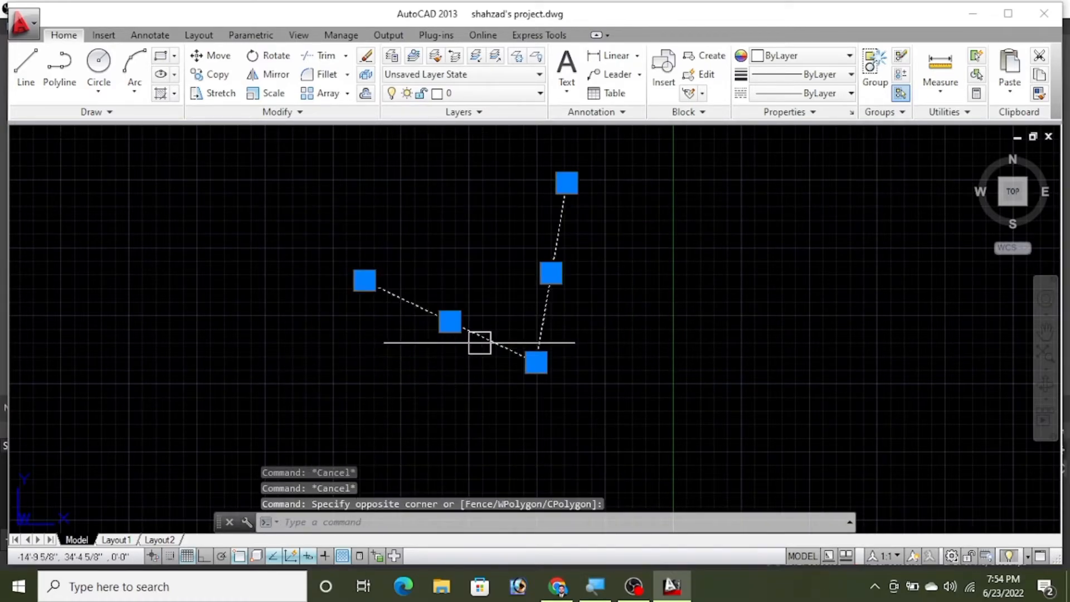
key("Delete")
Open the object snap drafting settings with the OSNAP command and select all object snap modes.
type("o")
type("dna")
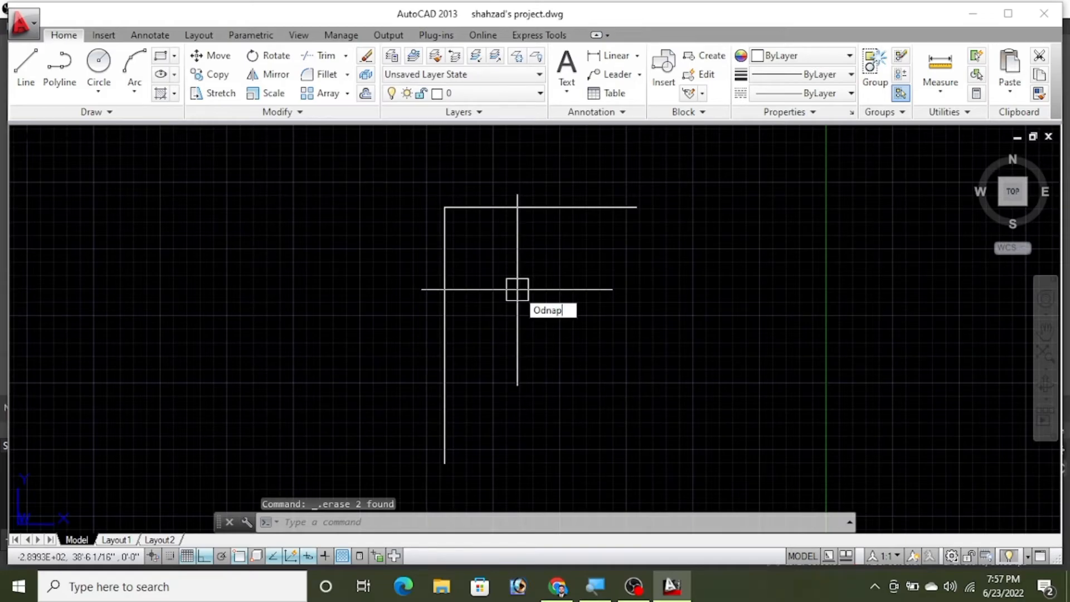
key("BackSpace")
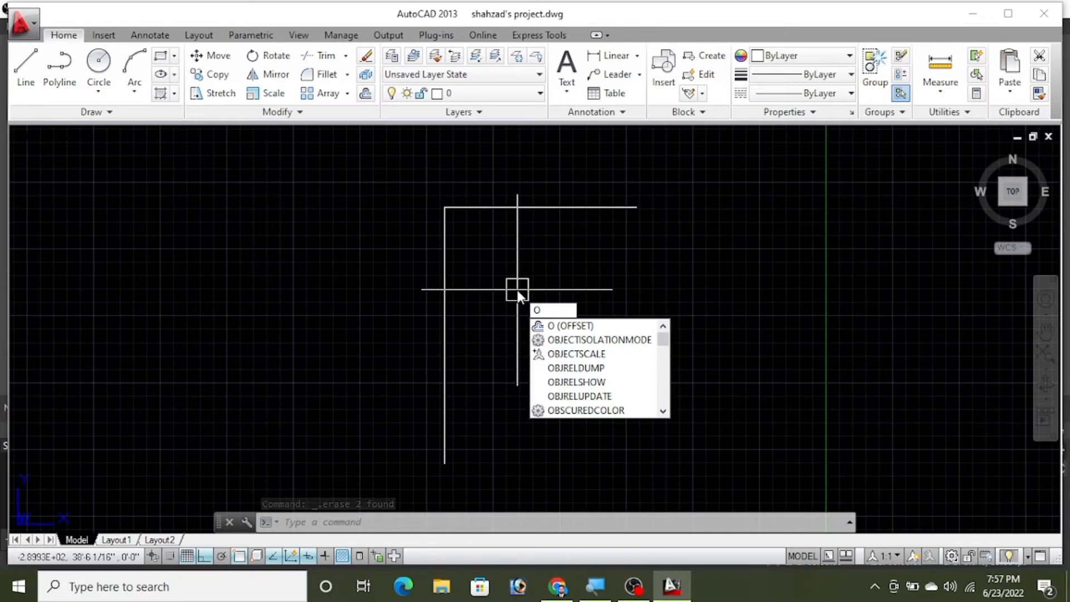
type("SNa")
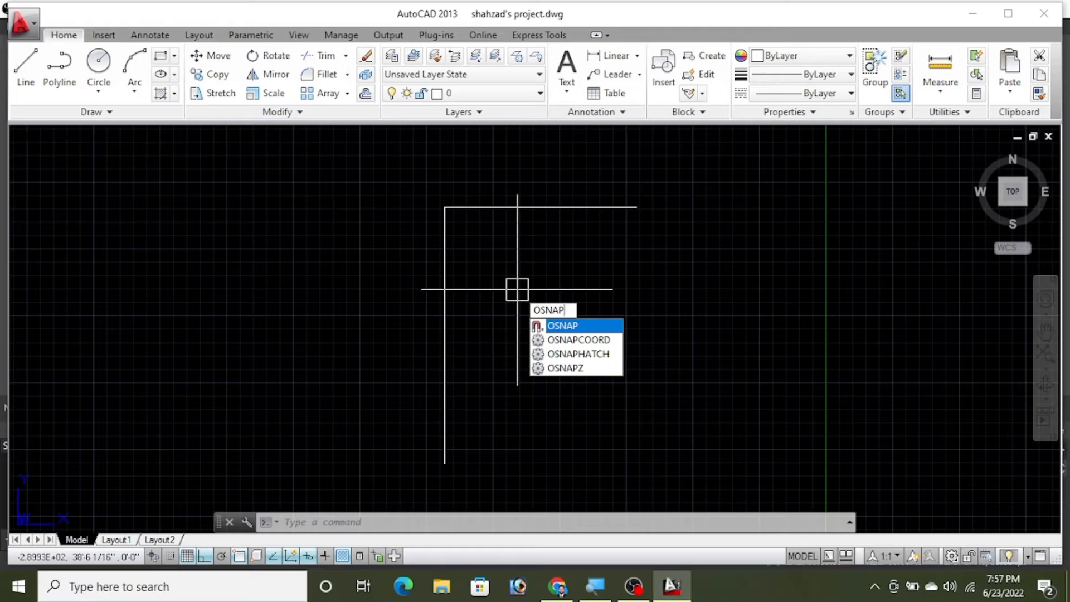
key("Return")
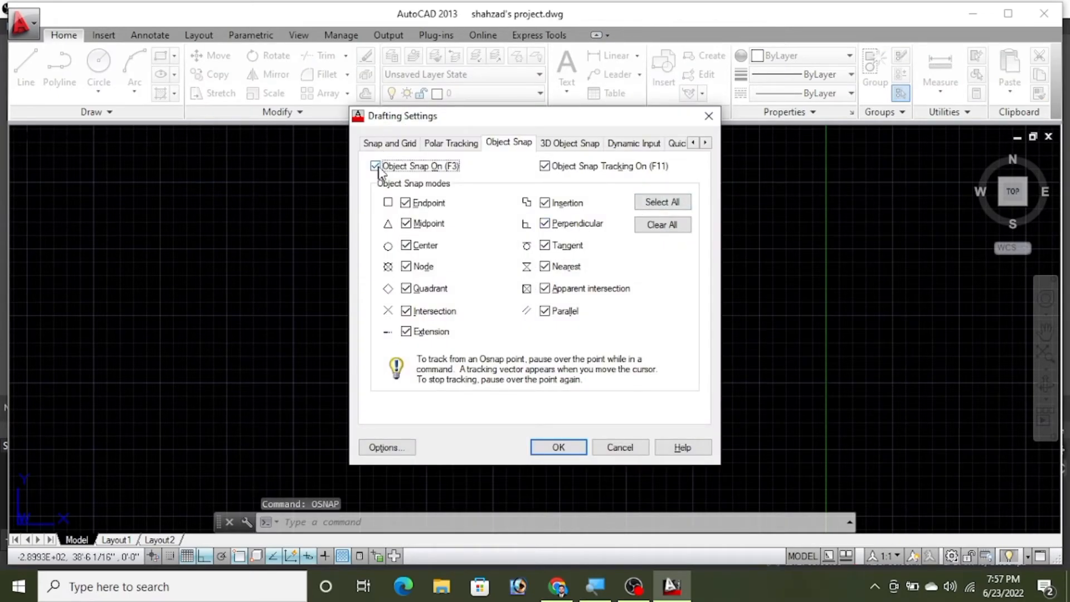
left_click(661, 204)
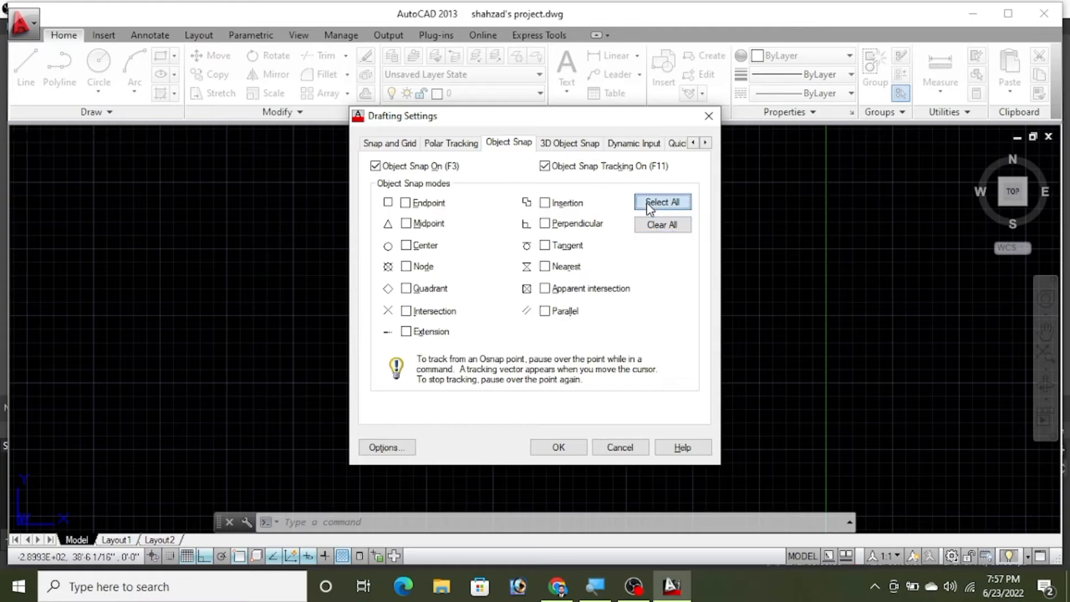
left_click(646, 205)
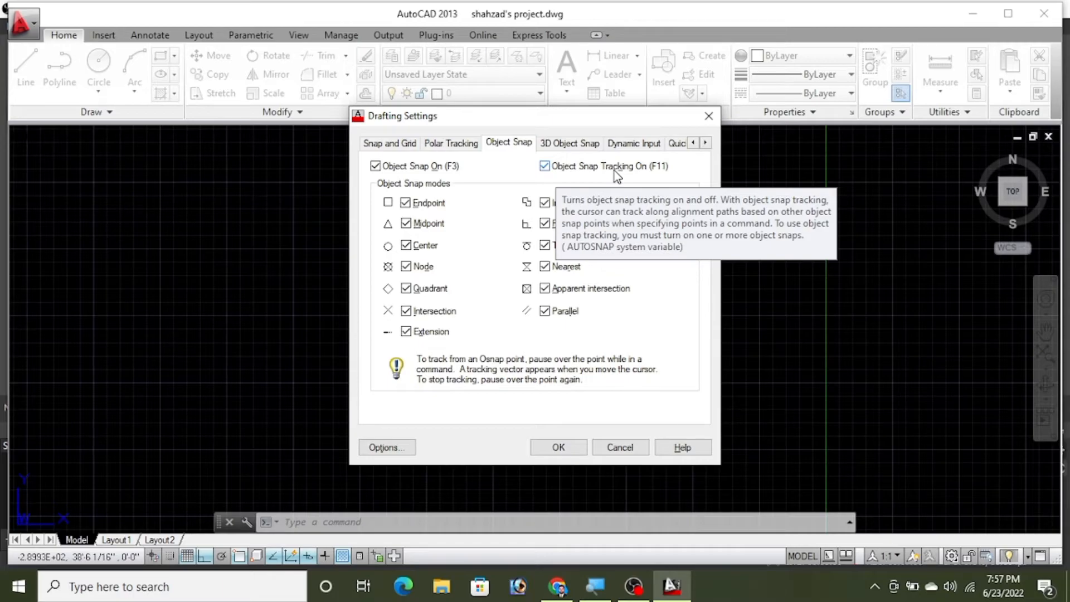
Turn on 3D Object Snap in the drafting settings and view the Dynamic Input options.
left_click(568, 145)
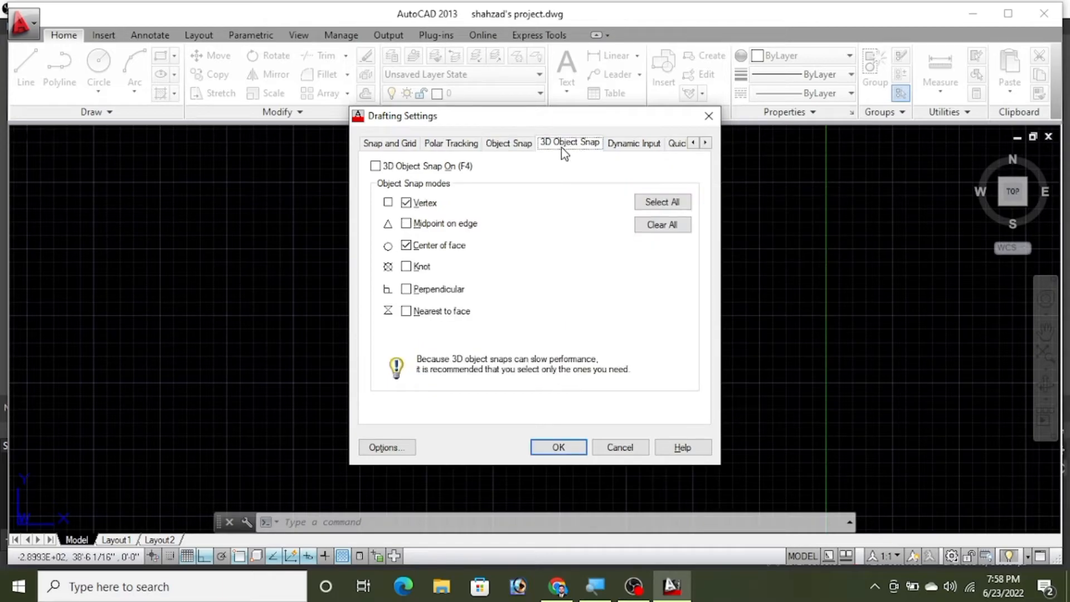
left_click(394, 167)
left_click(631, 146)
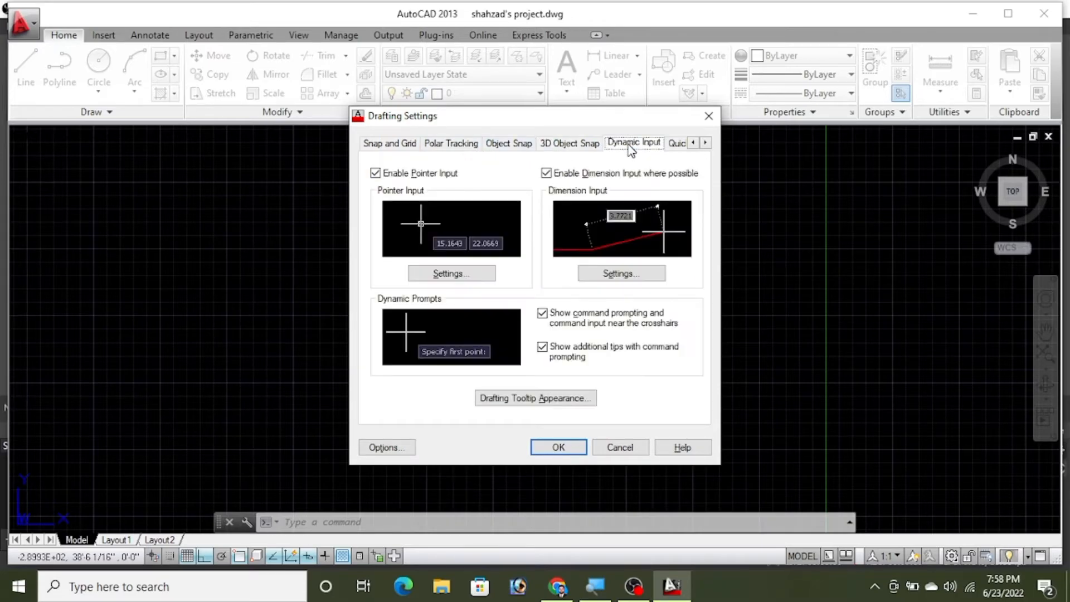
Turn on Polar Tracking and grid Snap in the drafting settings.
left_click(487, 146)
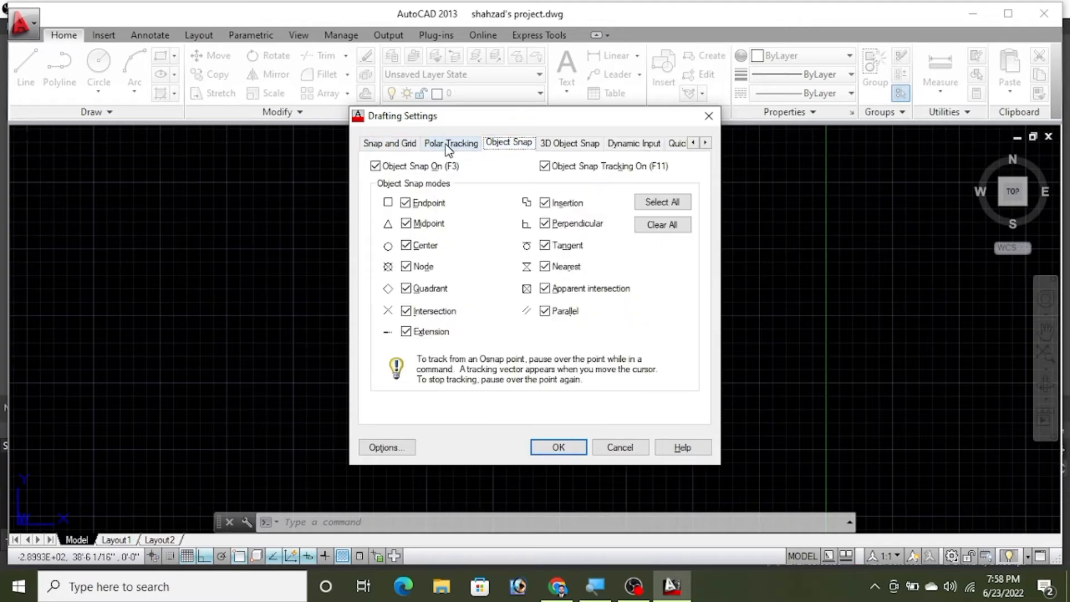
left_click(446, 146)
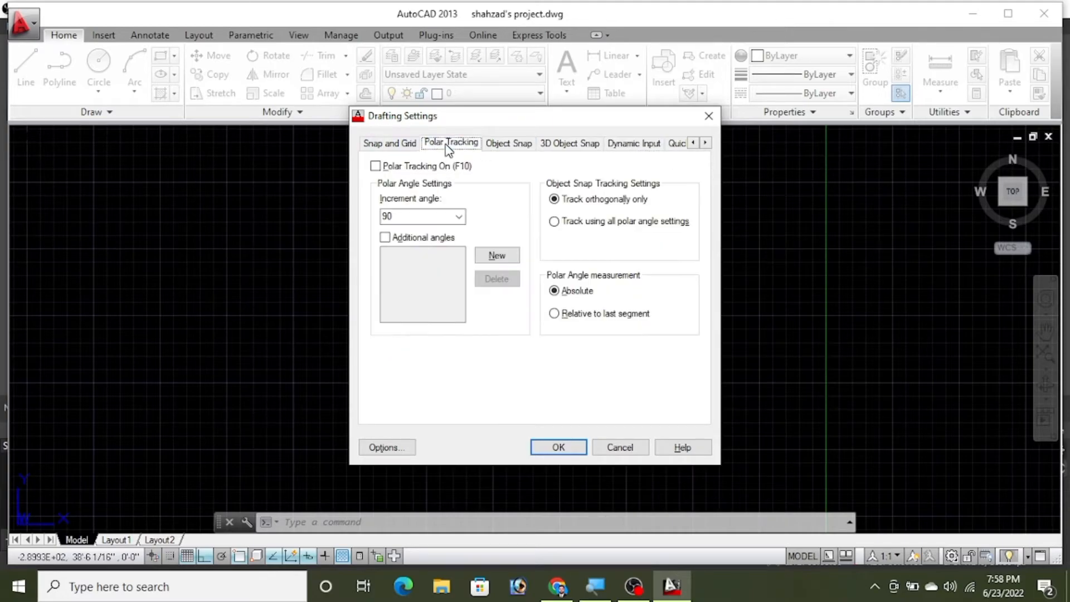
left_click(408, 167)
left_click(397, 144)
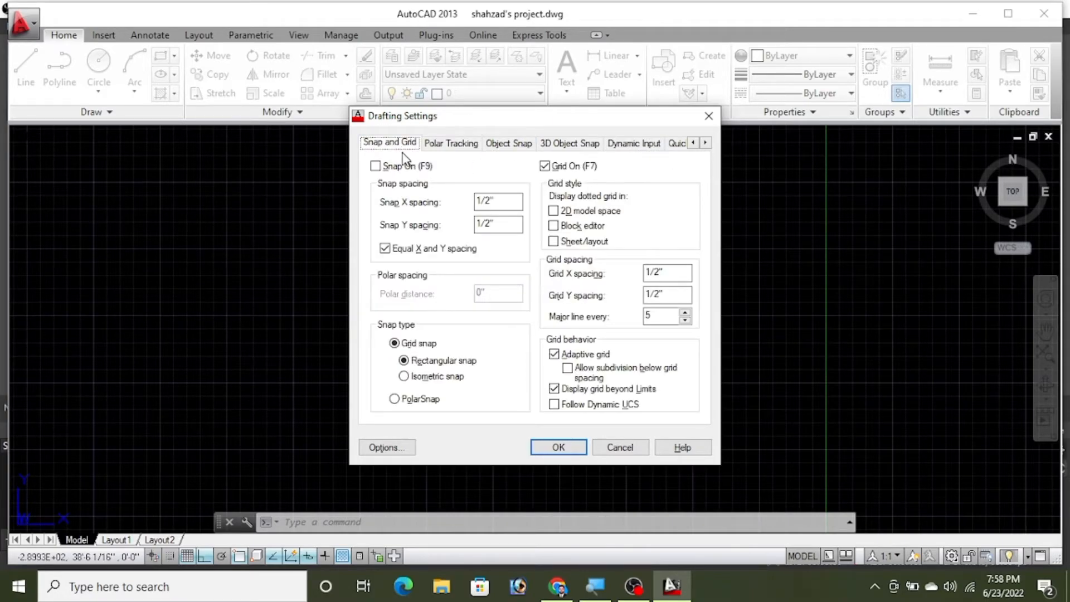
left_click(398, 166)
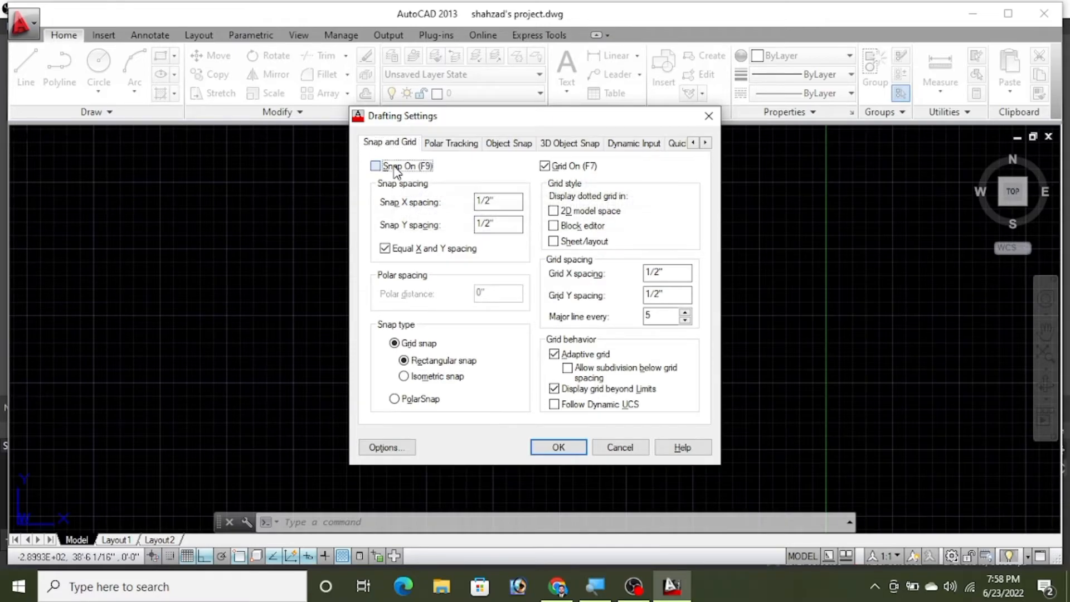
Select all object snap modes again and apply the drafting settings.
left_click(509, 143)
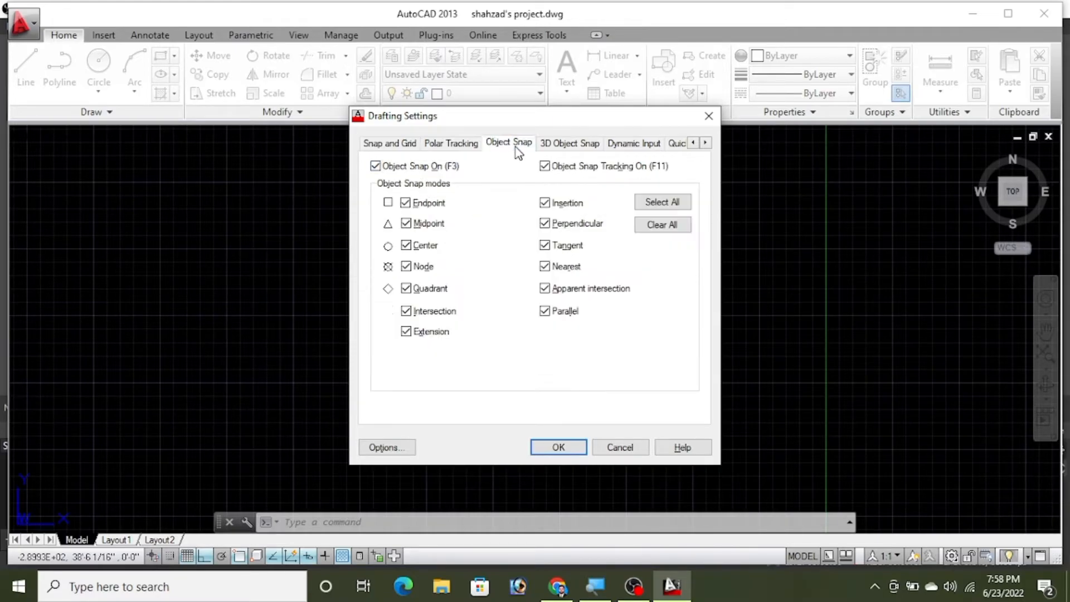
left_click(669, 204)
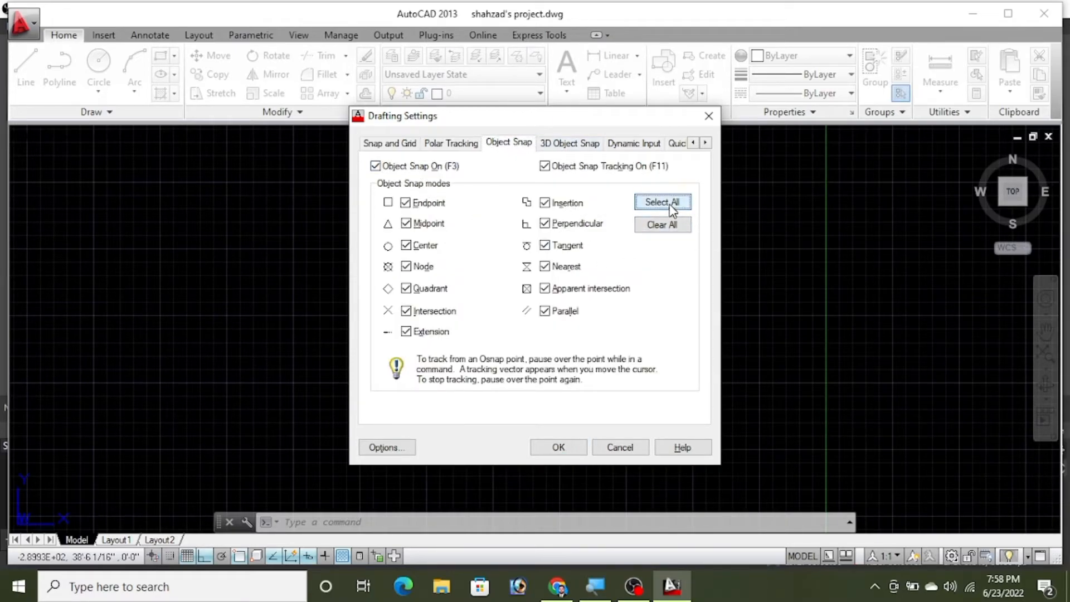
left_click(559, 447)
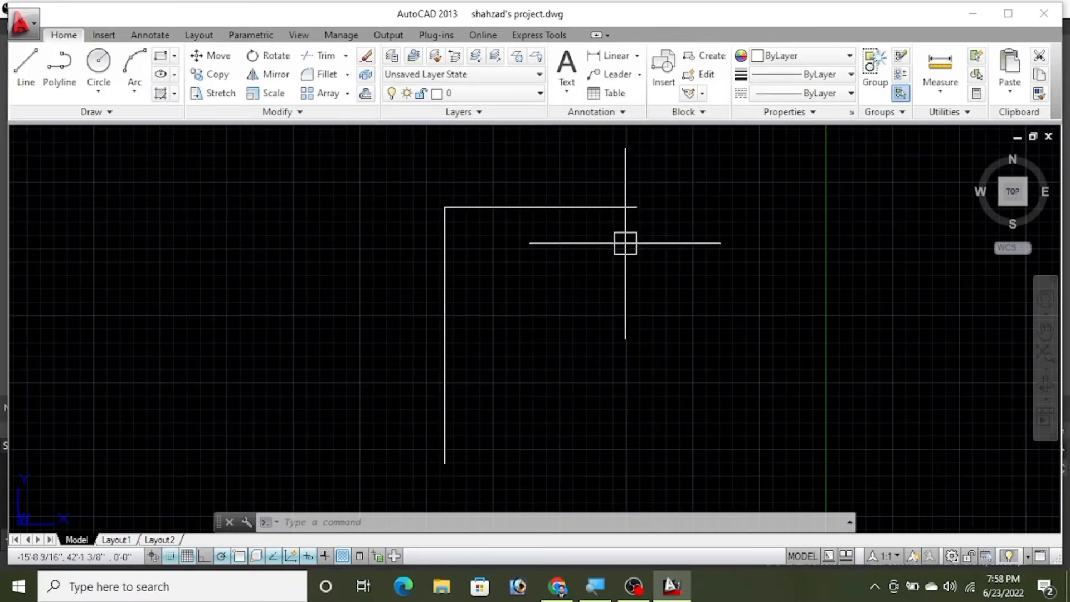
Reopen the drafting settings with the OSNAP command, select every object snap mode and accept the settings.
type("O")
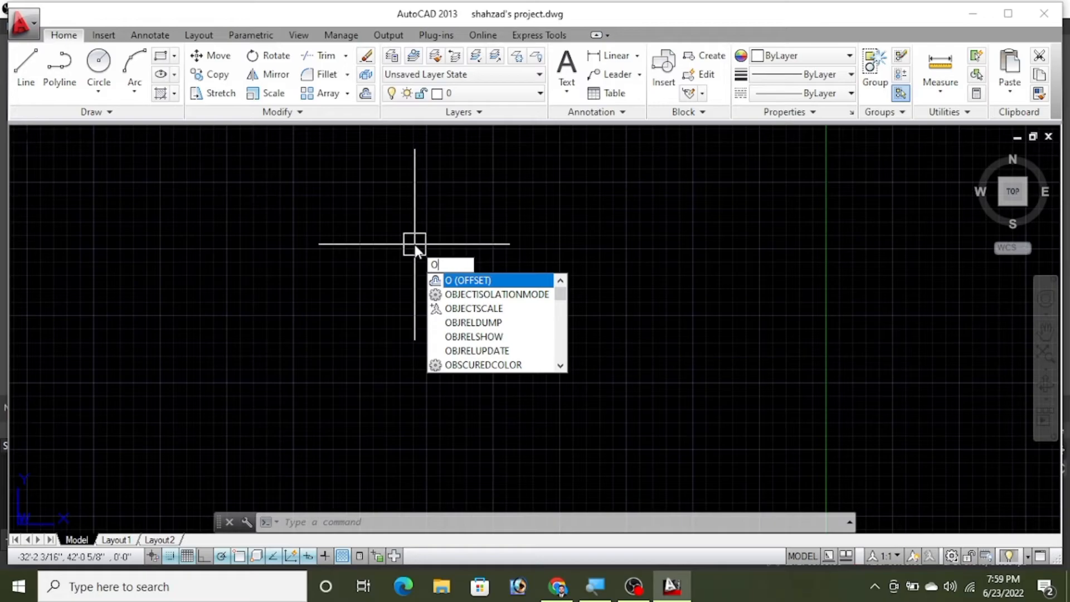
type("S")
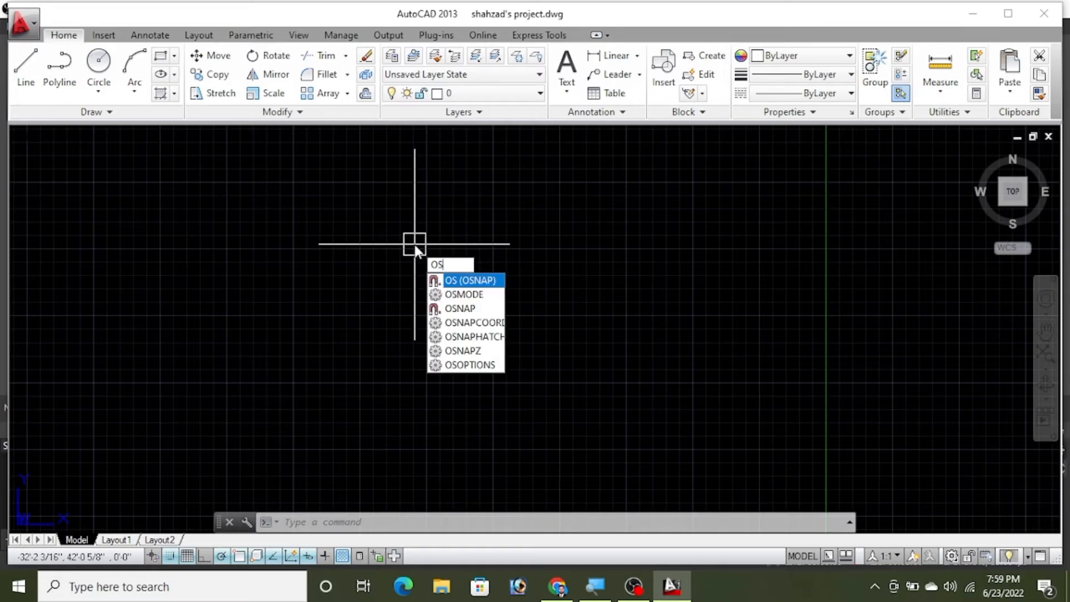
type("NAP")
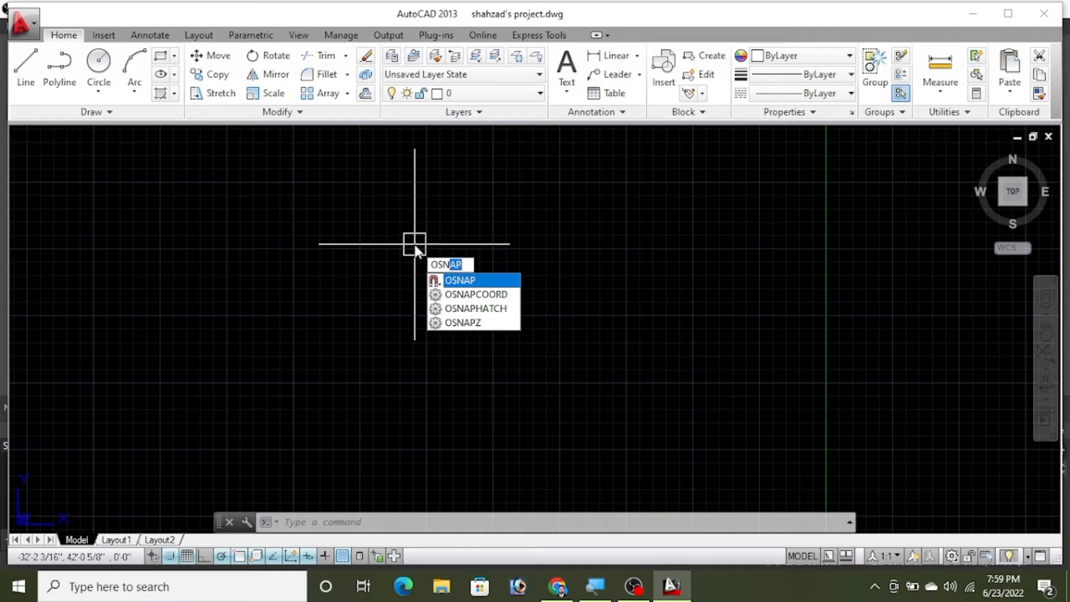
key("Return")
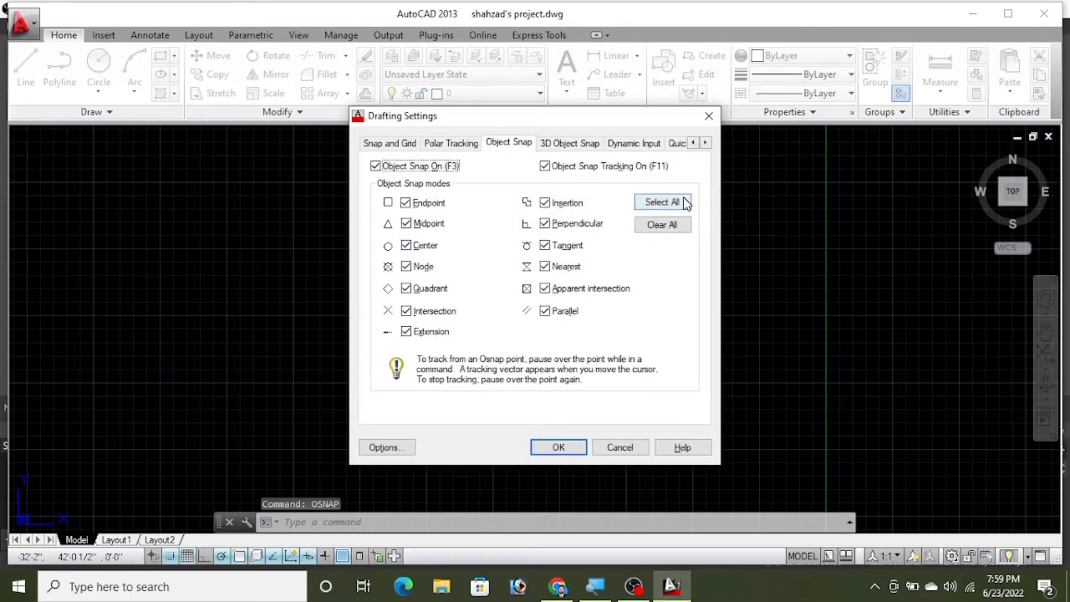
left_click(684, 202)
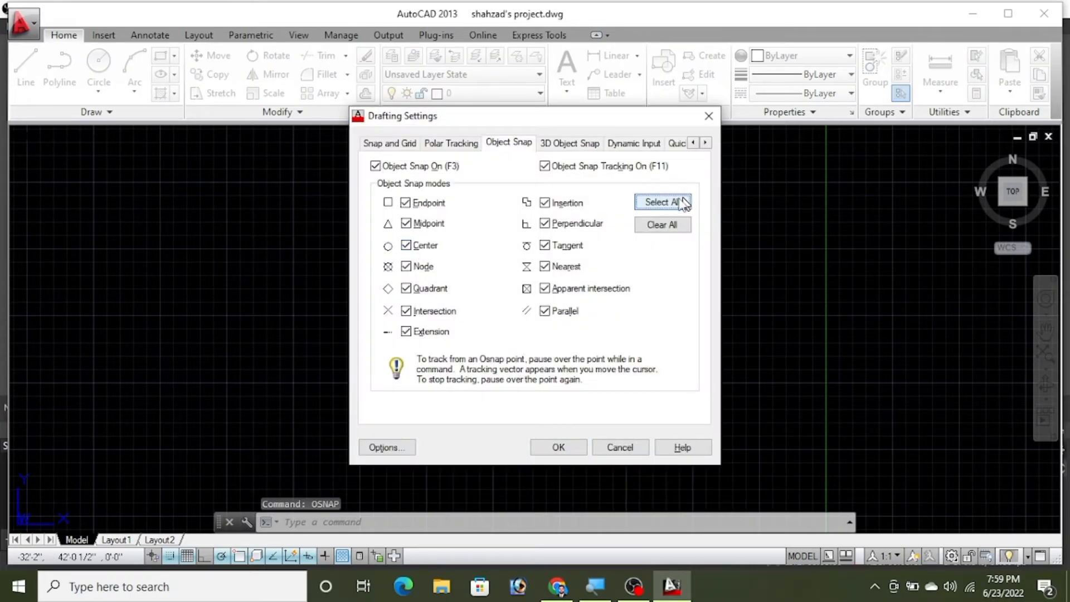
left_click(557, 448)
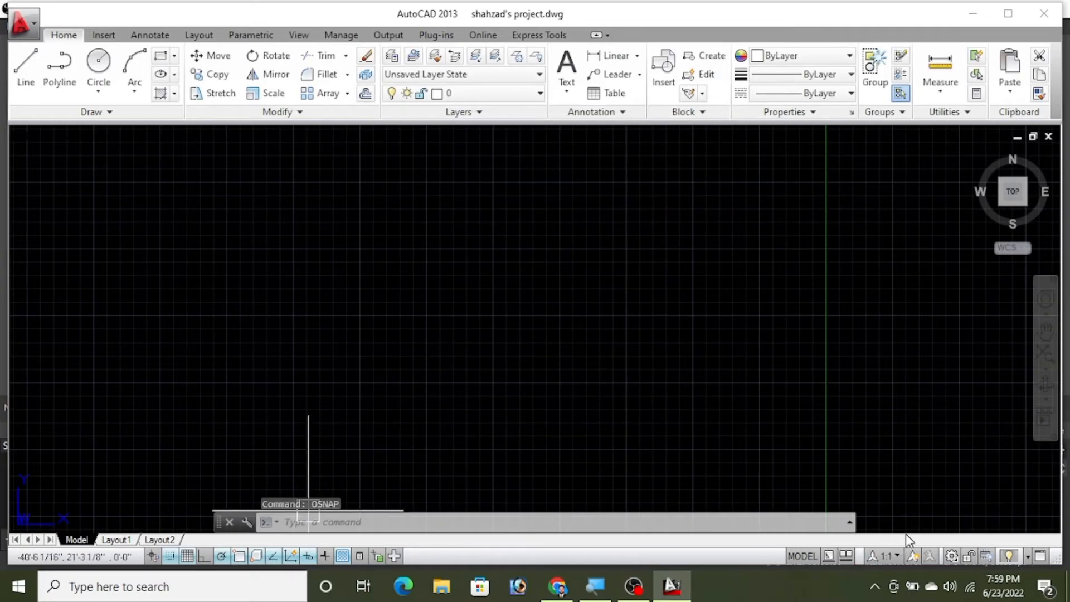
left_click(955, 559)
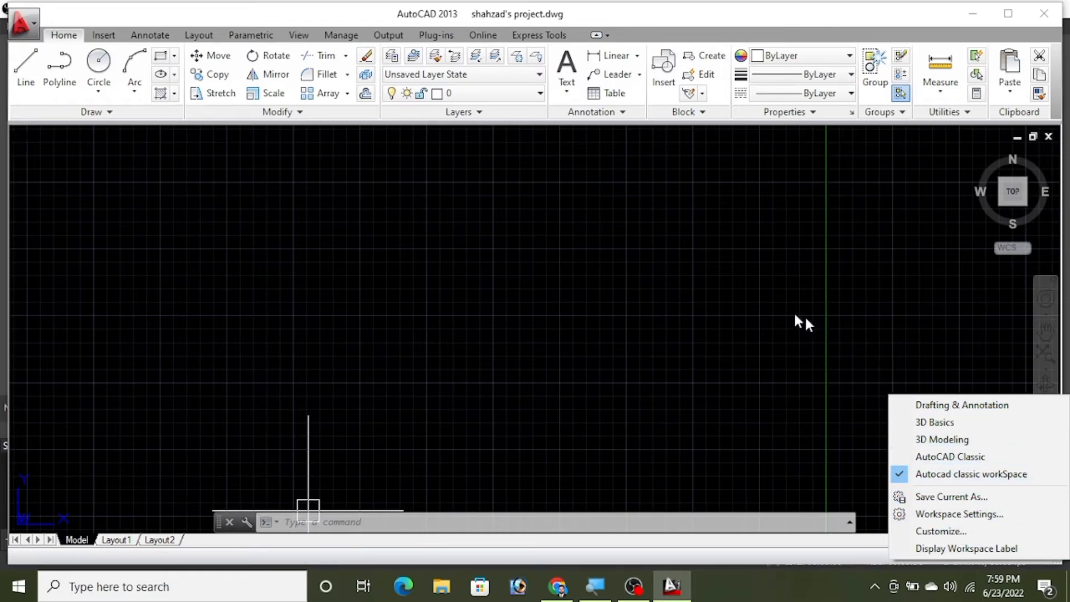
left_click(824, 330)
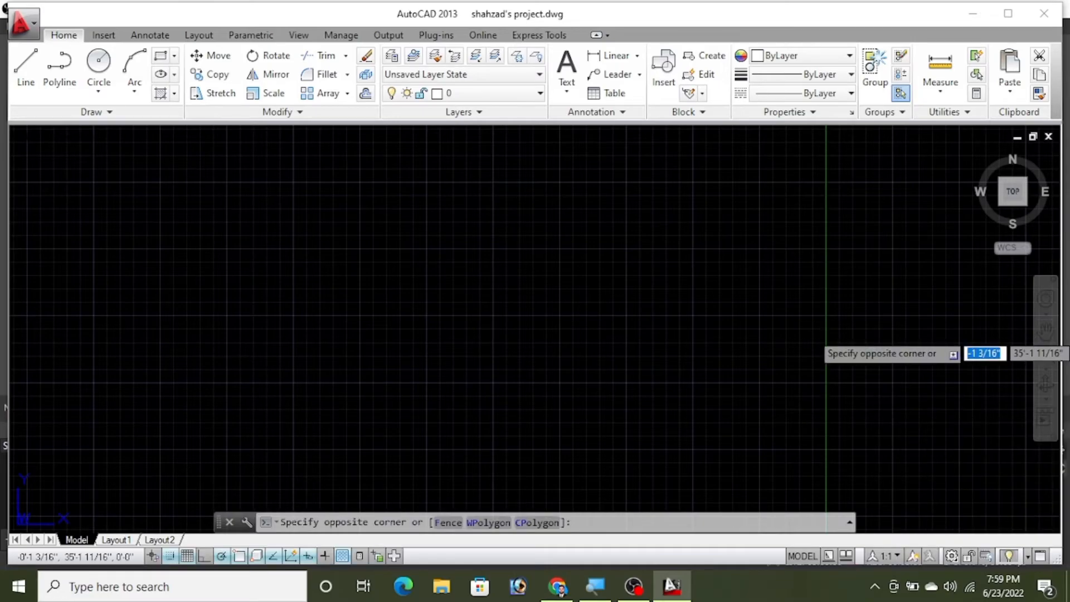
key("Escape")
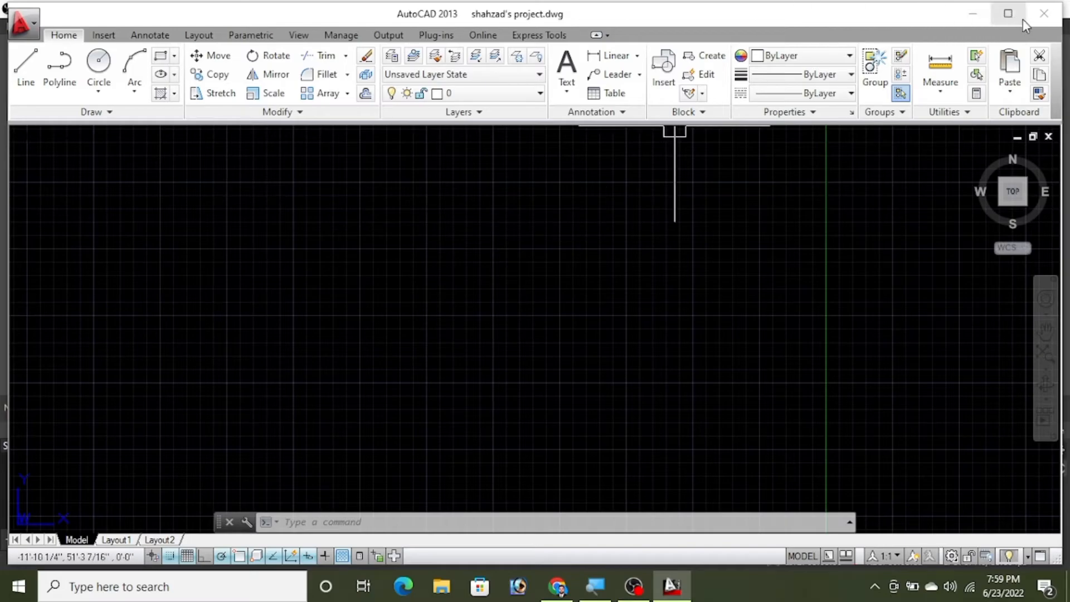
Close AutoCAD without saving the changes to the drawing.
left_click(1044, 17)
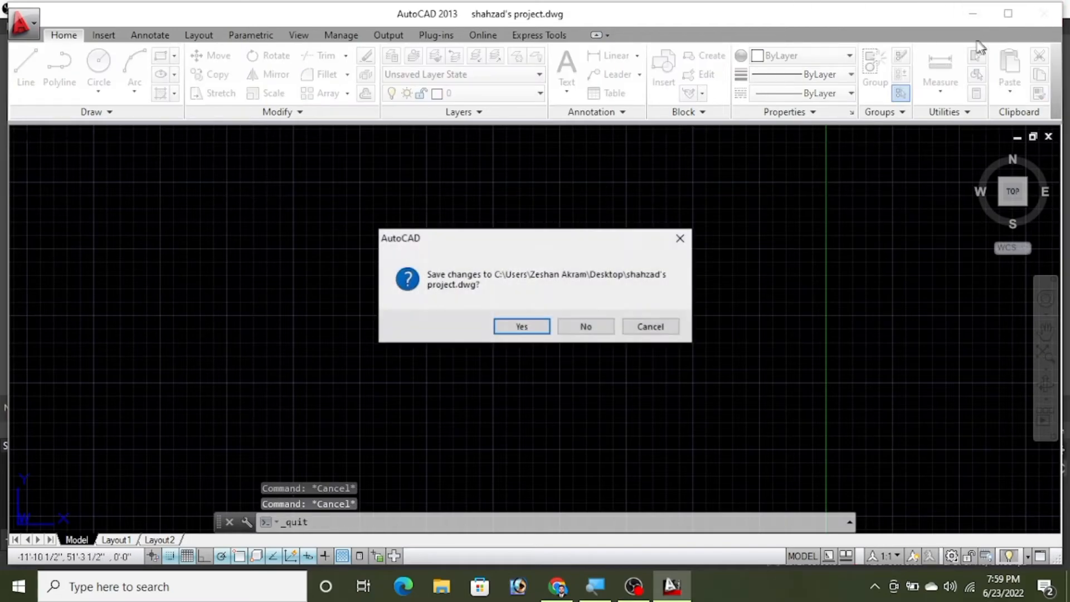
left_click(583, 326)
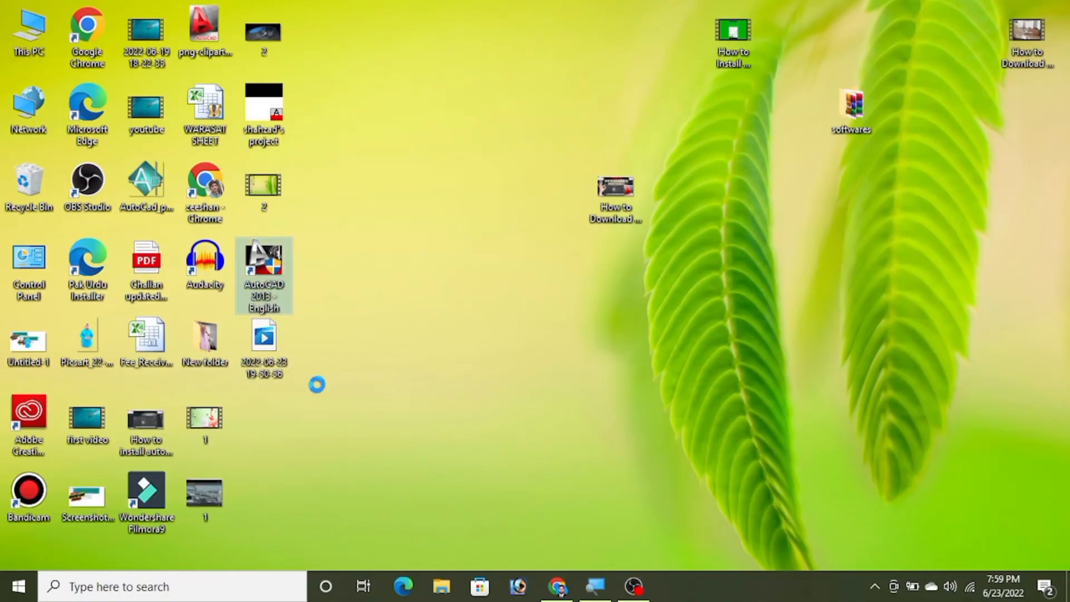
Set the AutoCAD 2013 desktop shortcut's compatibility properties to run the program as an administrator and apply them.
right_click(260, 270)
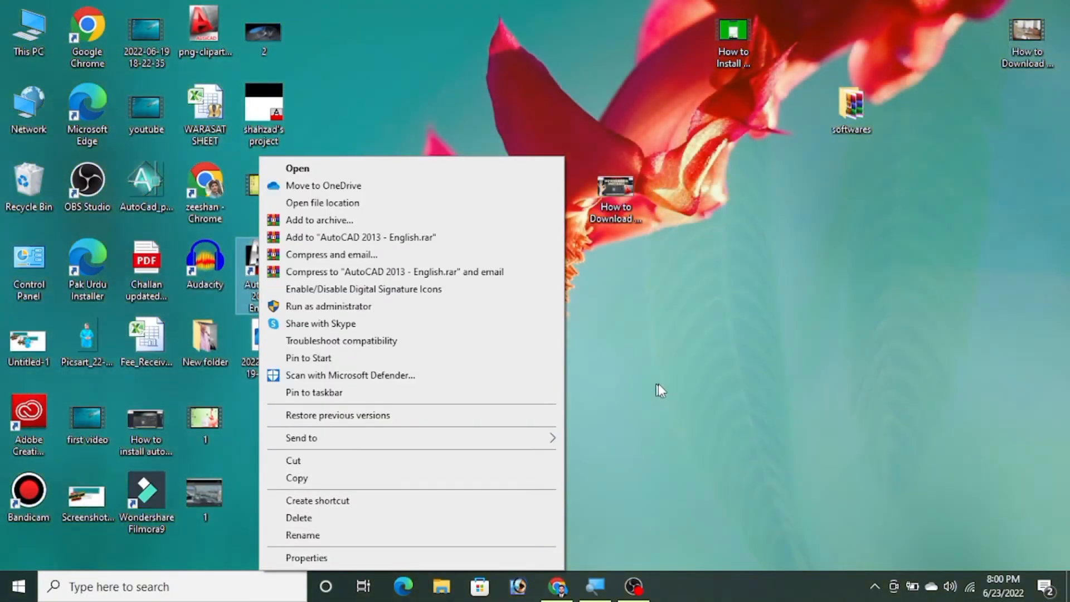
left_click(672, 378)
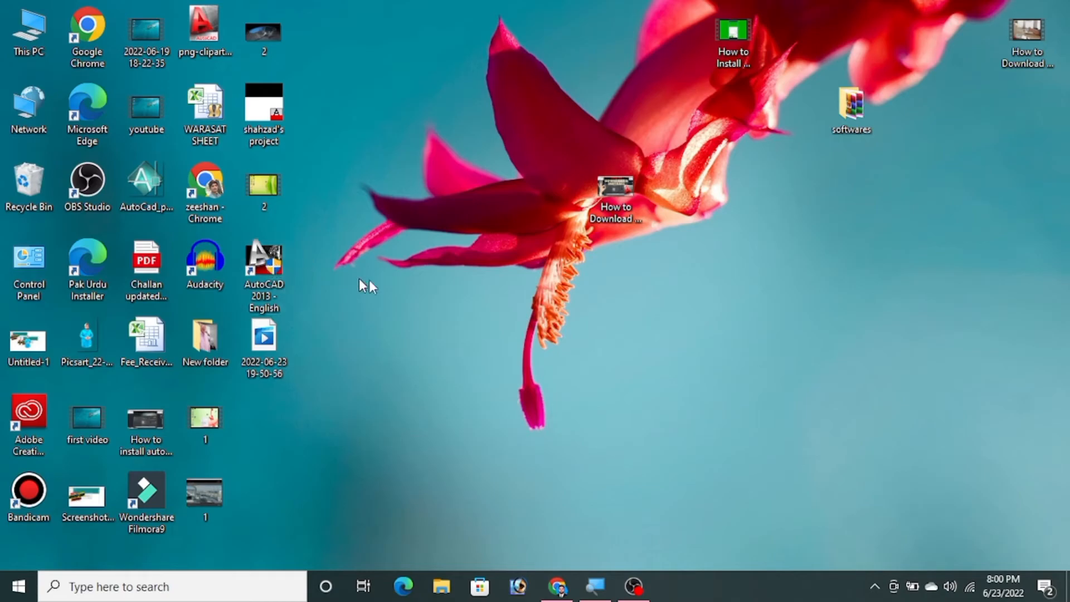
right_click(270, 281)
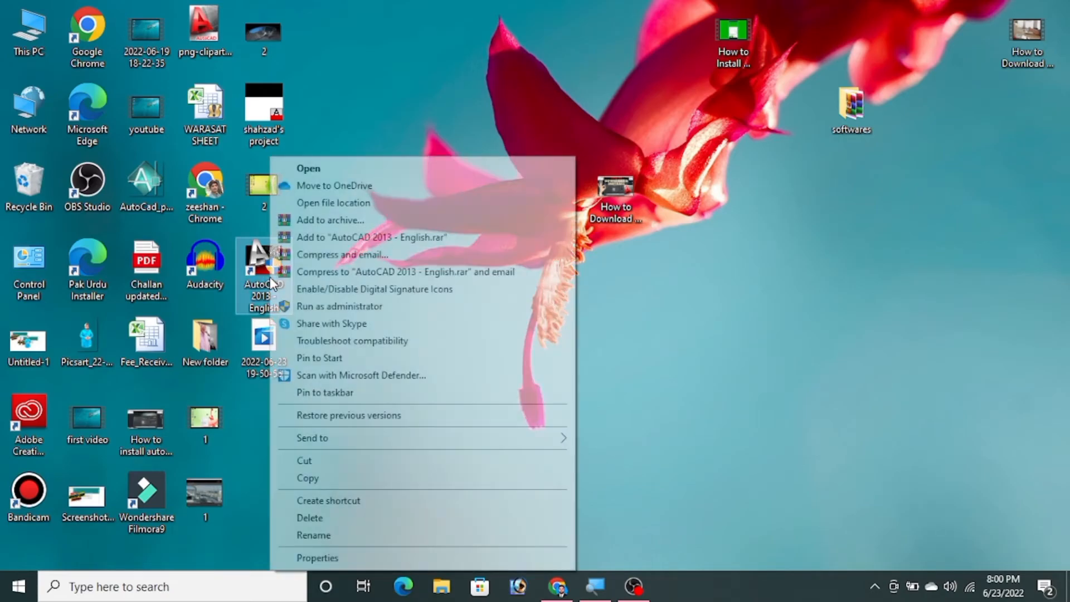
left_click(318, 558)
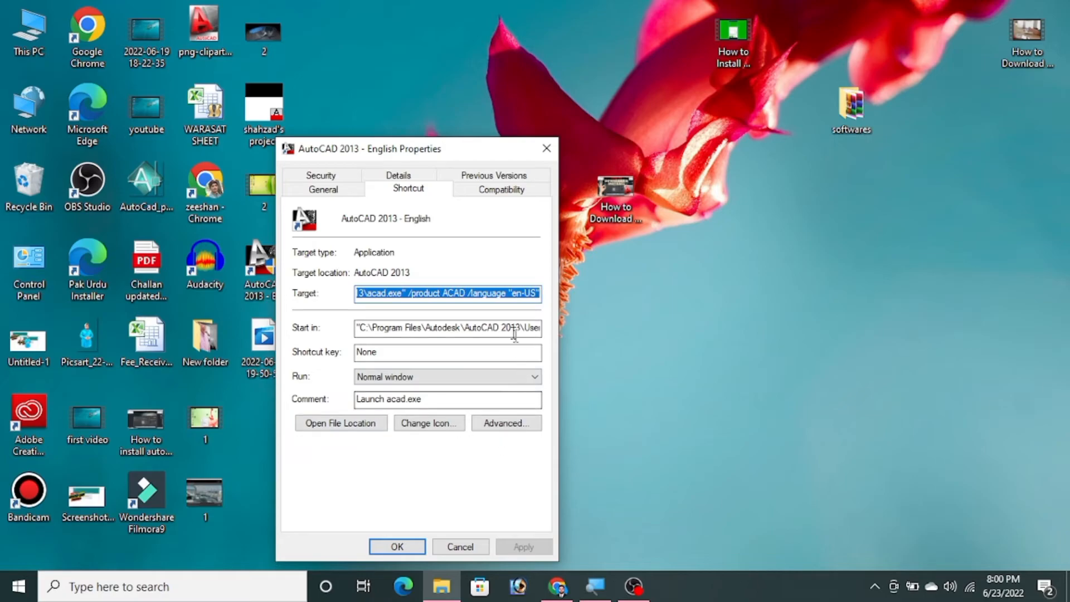
left_click(496, 196)
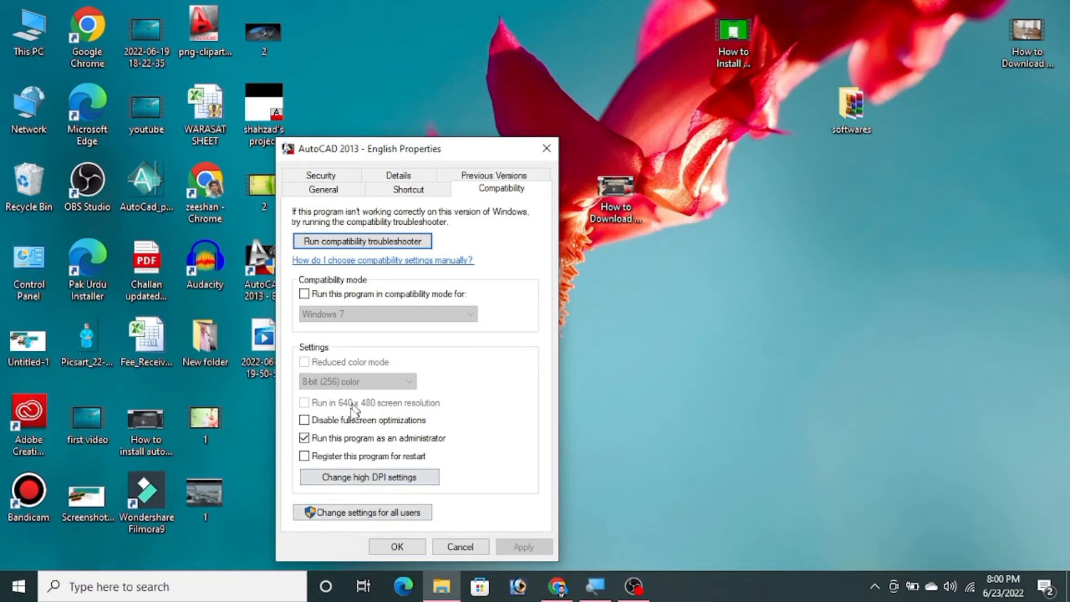
left_click(328, 441)
left_click(305, 438)
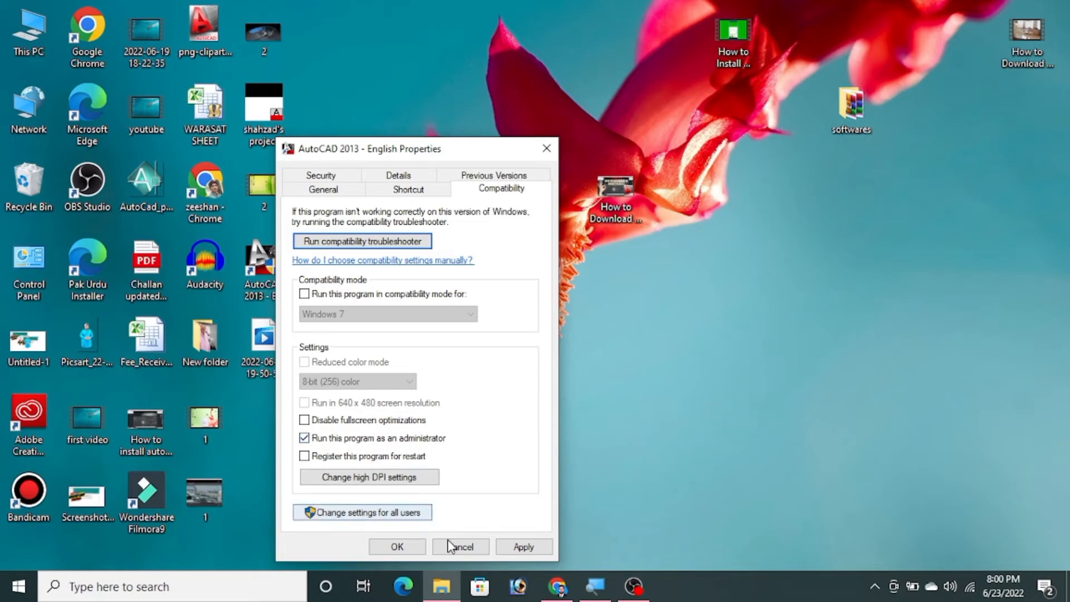
left_click(524, 547)
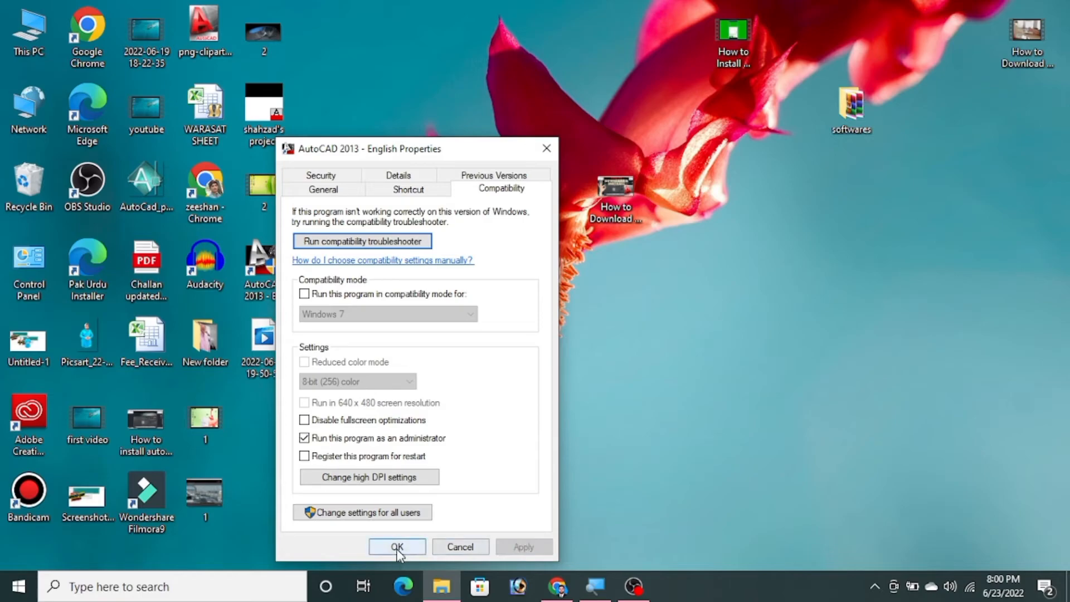
left_click(396, 547)
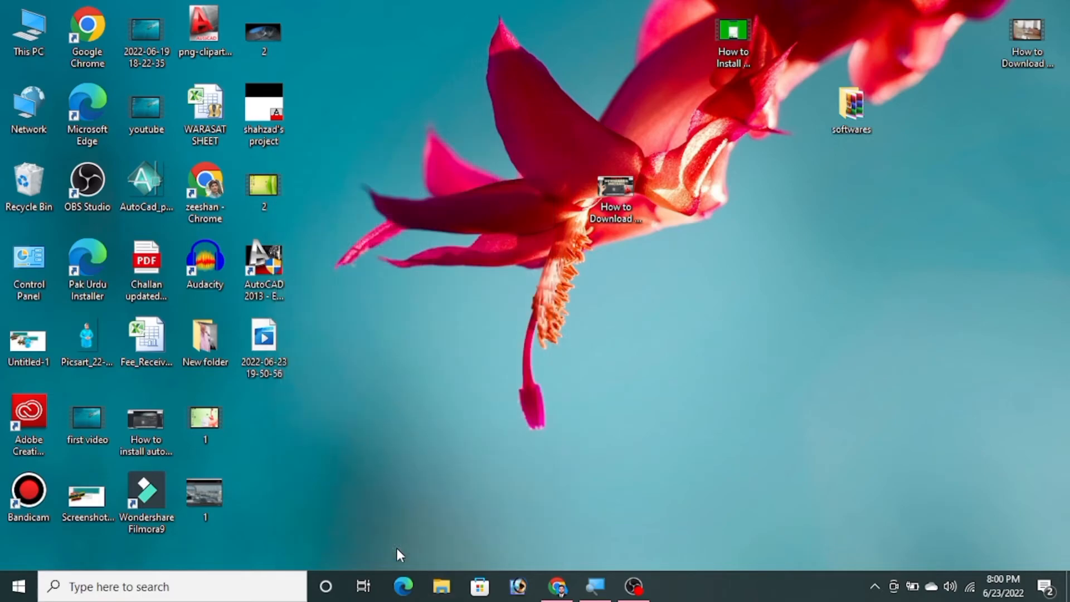
Launch AutoCAD 2013 from the desktop and start a new drawing from the acad template.
double_click(264, 262)
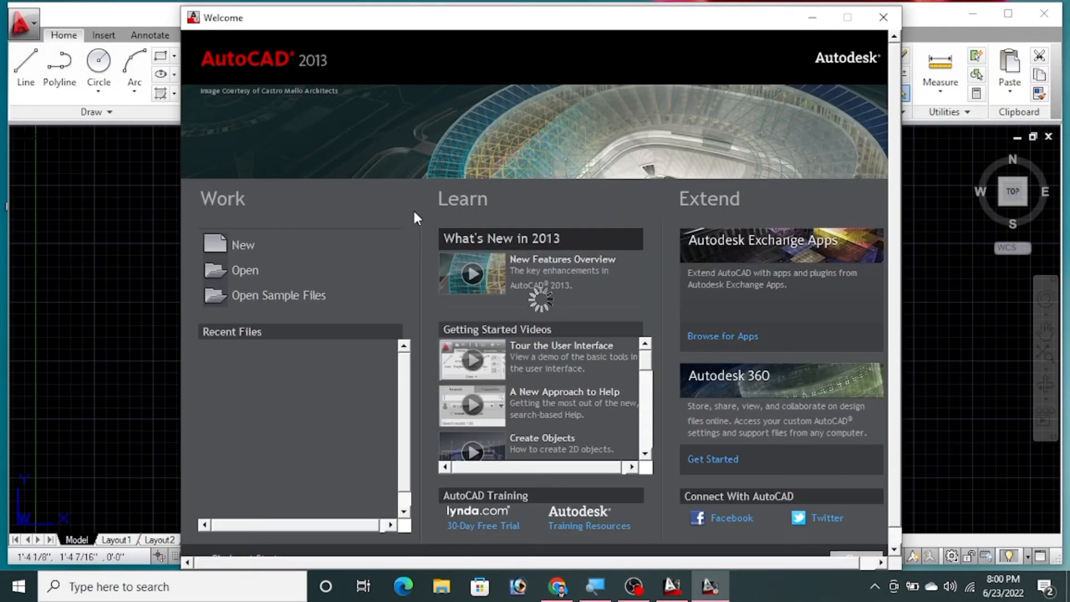
left_click(240, 248)
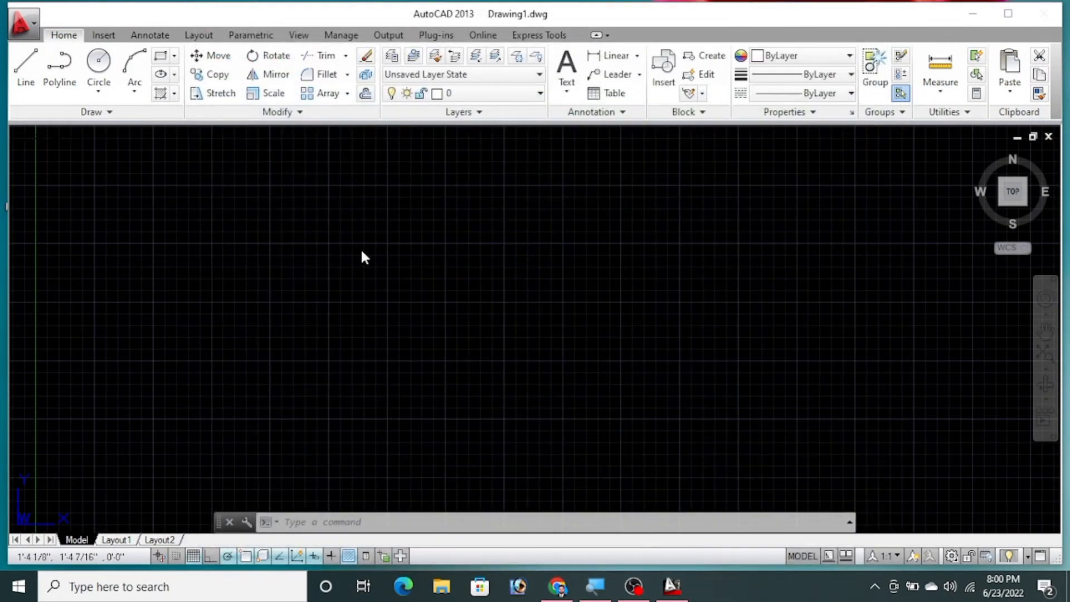
left_click(439, 225)
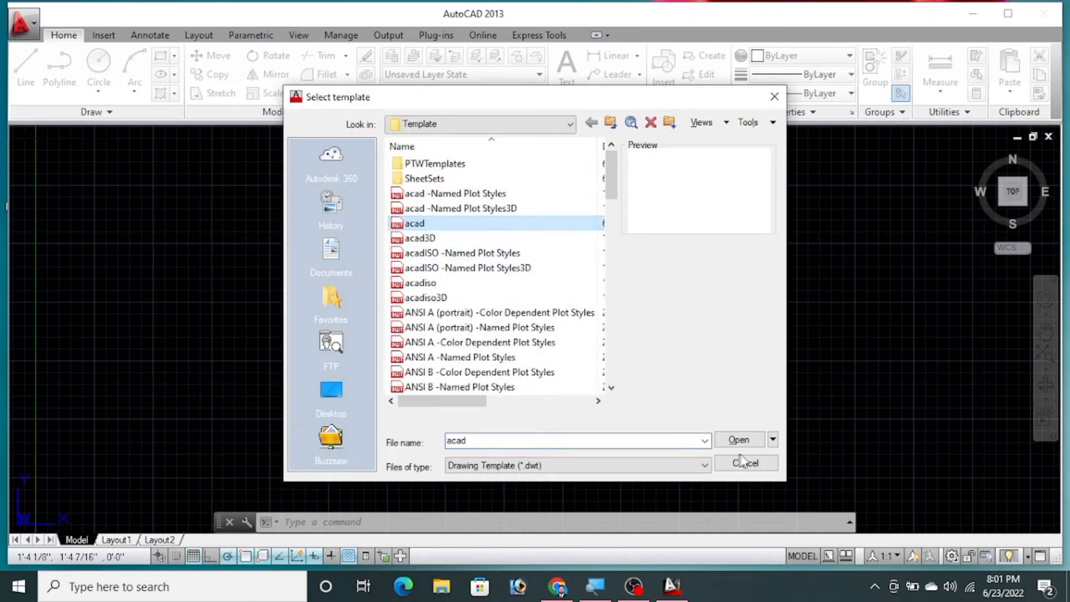
left_click(738, 441)
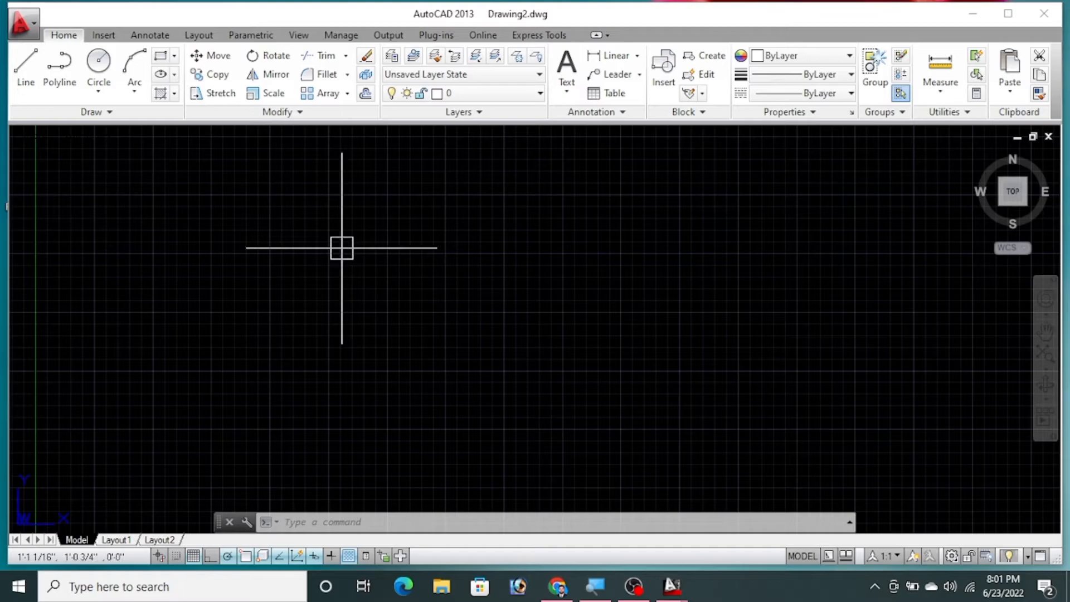
Enable hardware acceleration in the manual performance tuning of the system options and apply the changes.
type("op")
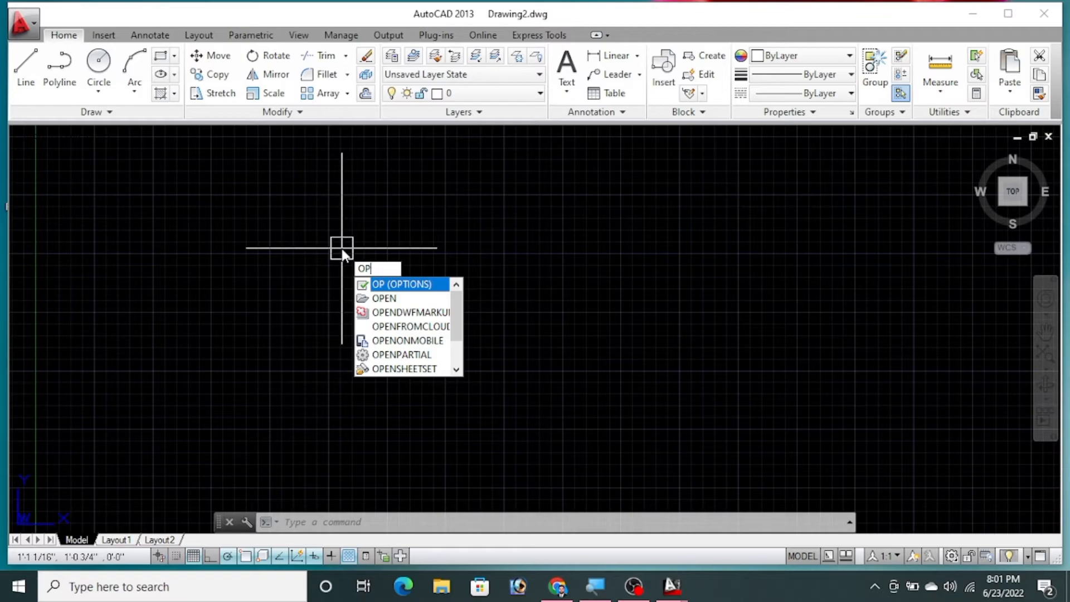
key("Return")
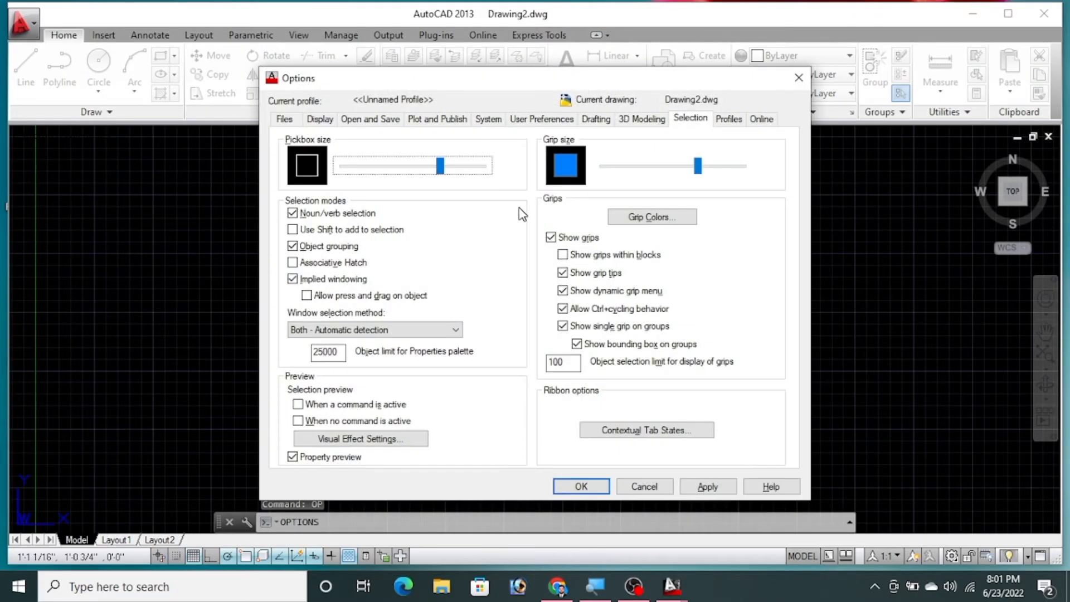
left_click(489, 121)
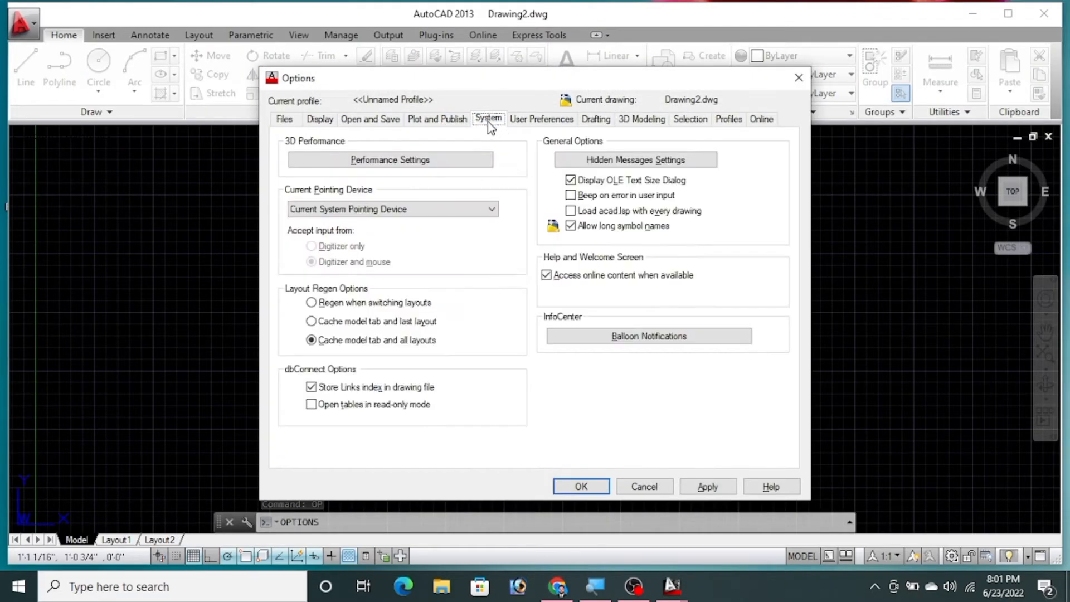
left_click(413, 162)
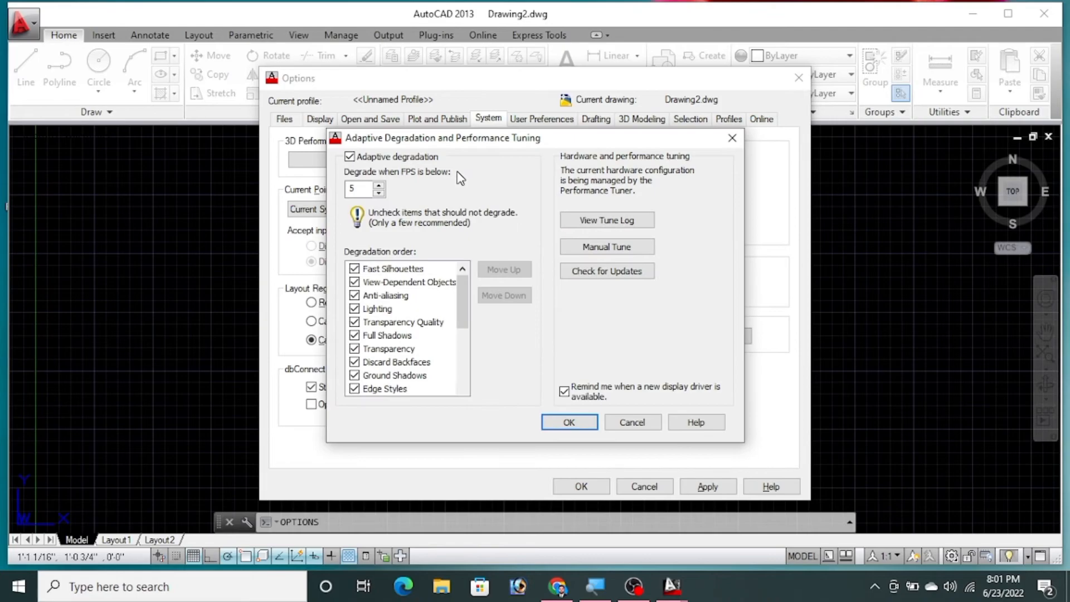
left_click(591, 253)
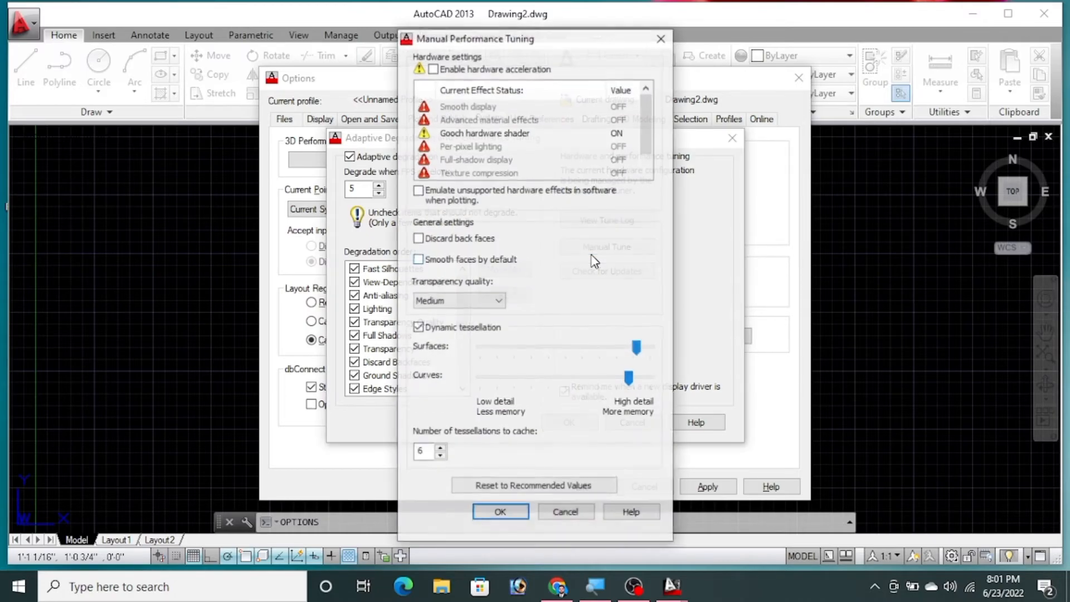
left_click(433, 68)
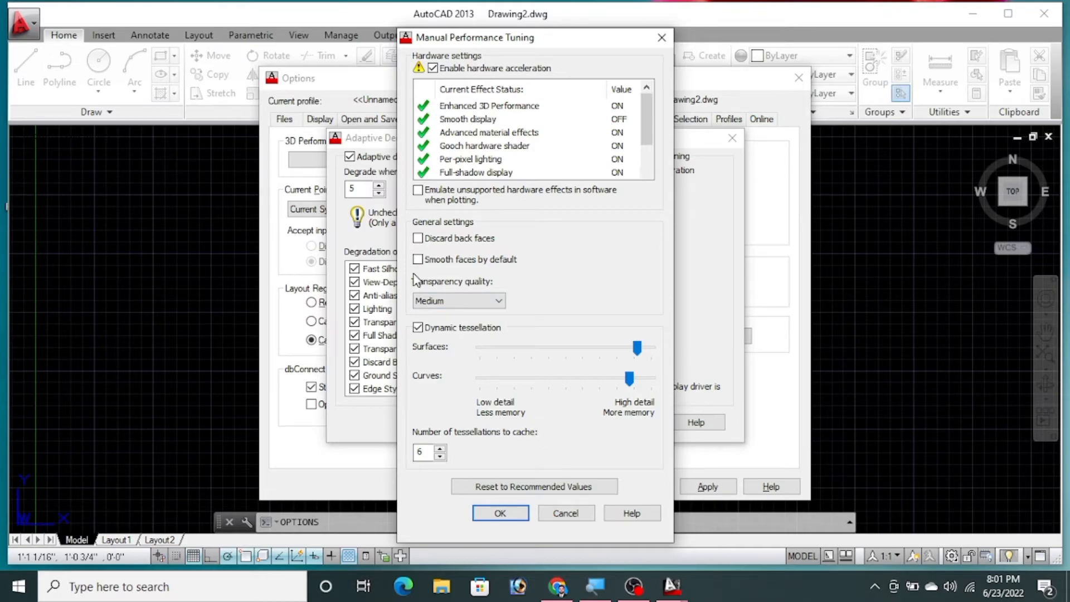
left_click(501, 513)
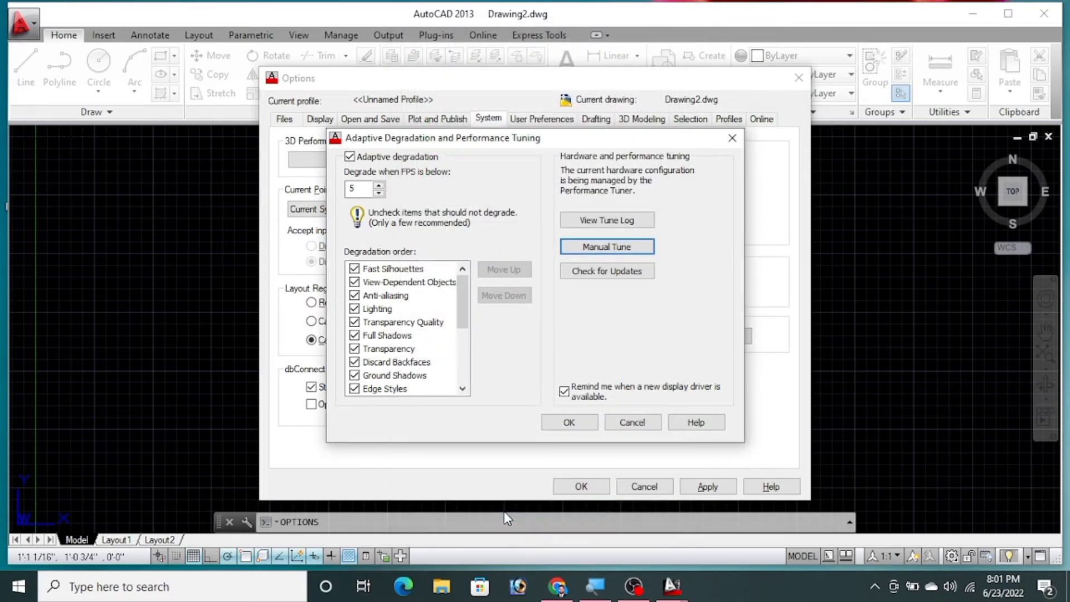
left_click(569, 422)
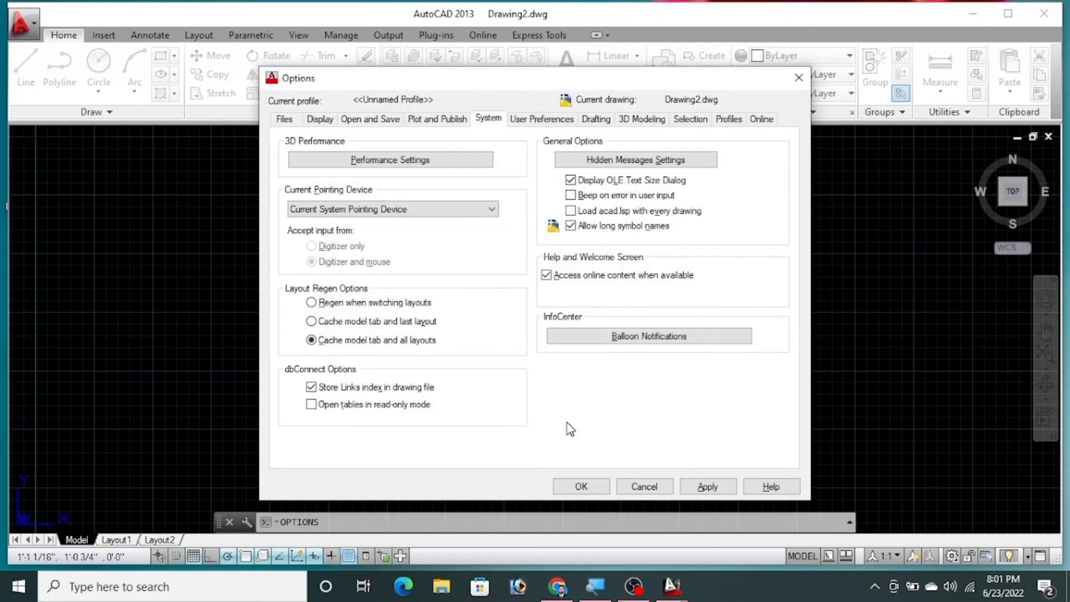
left_click(710, 483)
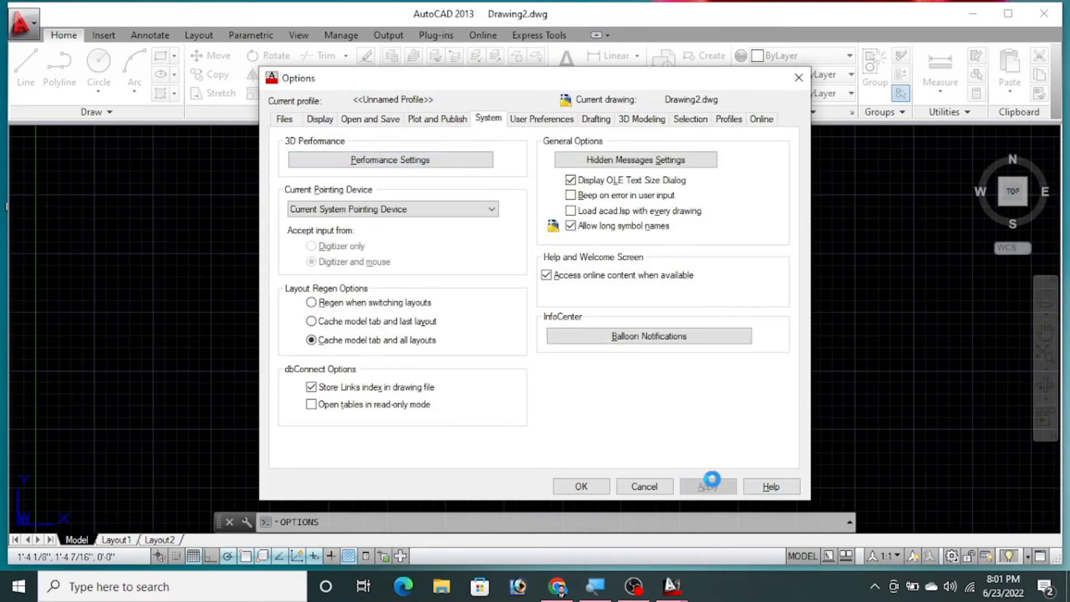
left_click(579, 486)
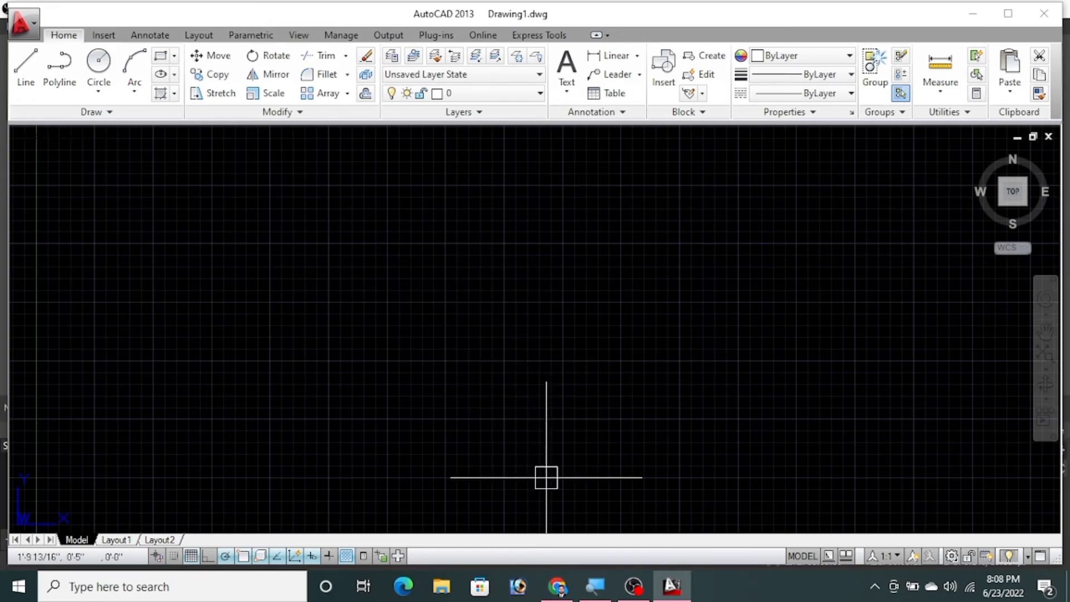
right_click(542, 555)
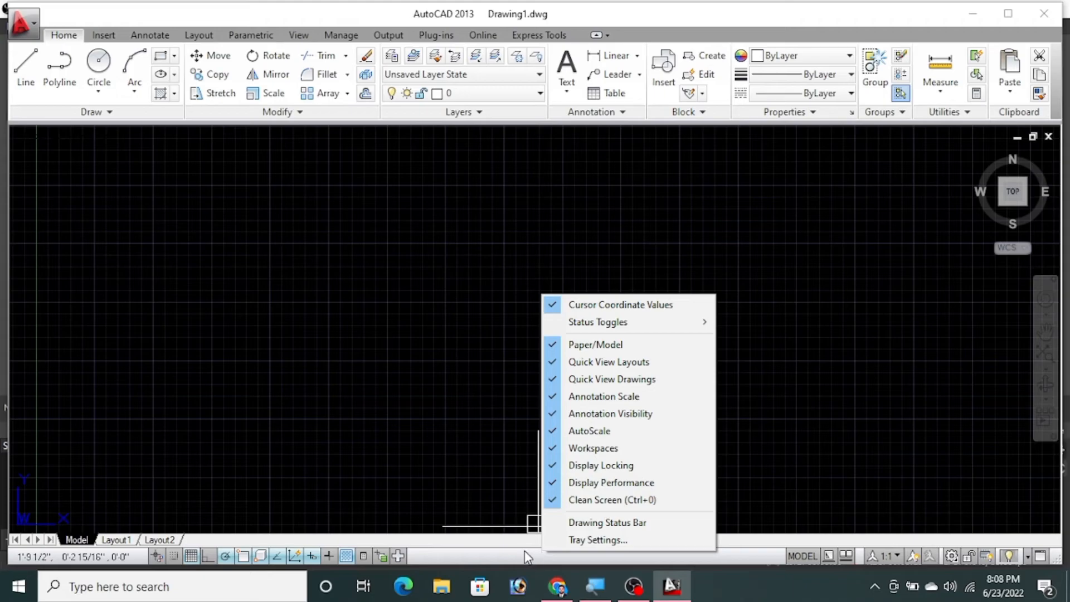
left_click(477, 450)
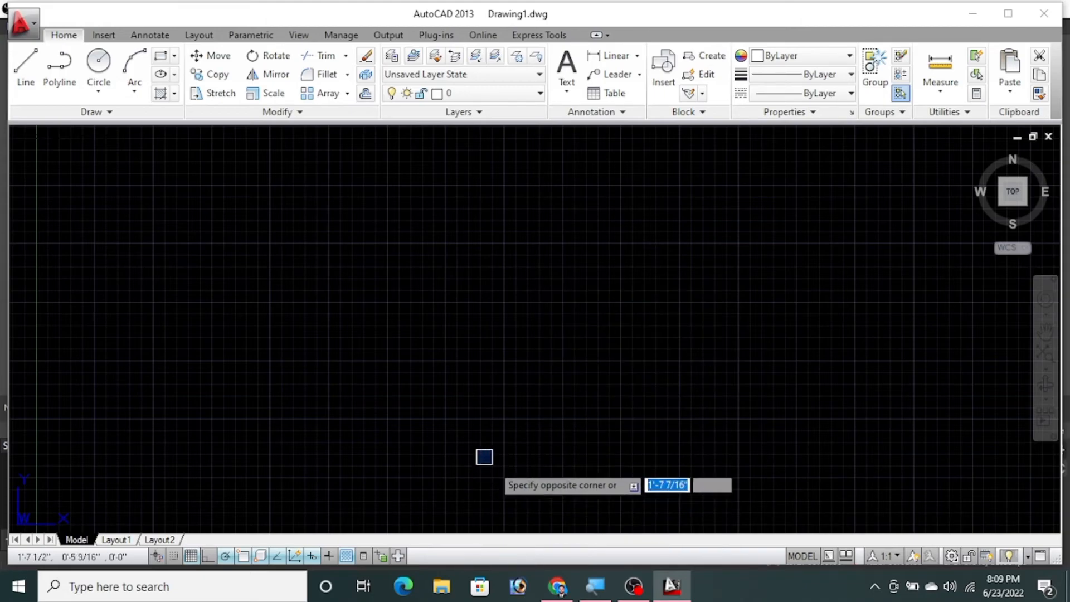
left_click(492, 463)
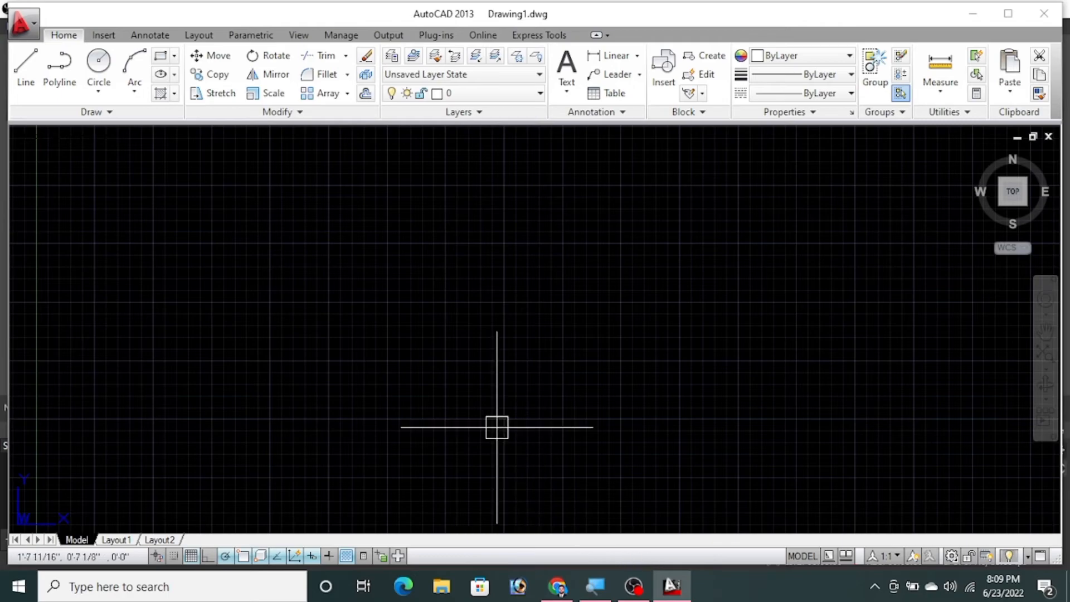
right_click(527, 557)
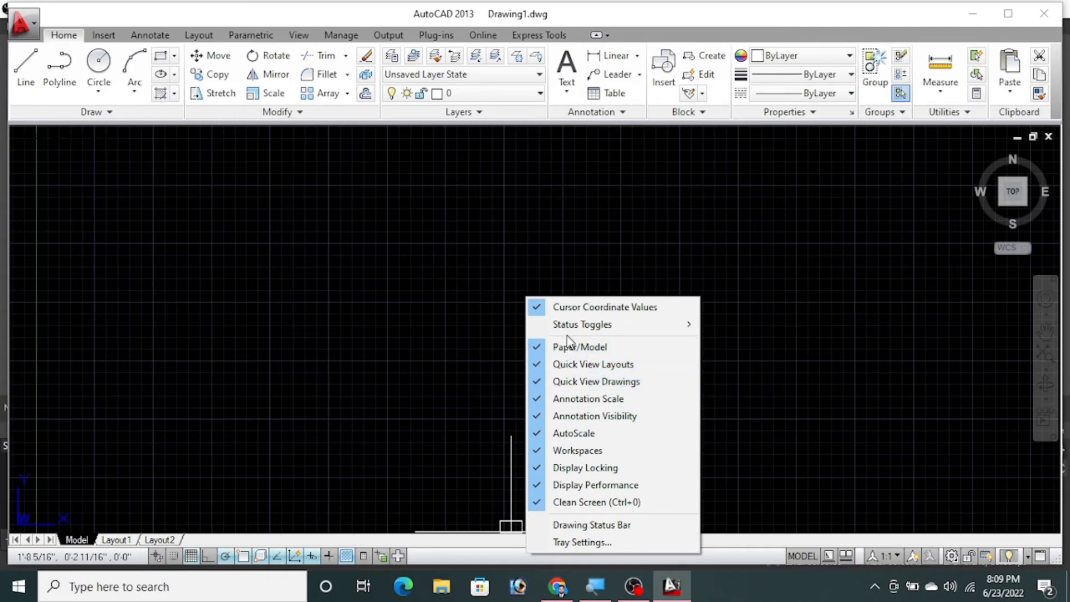
left_click(391, 310)
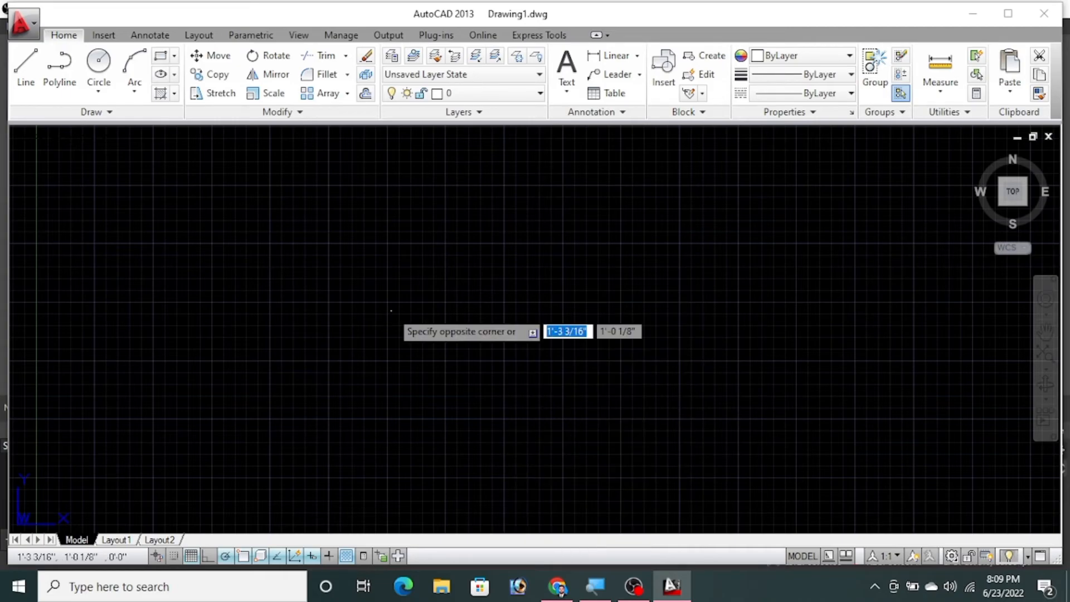
left_click(397, 307)
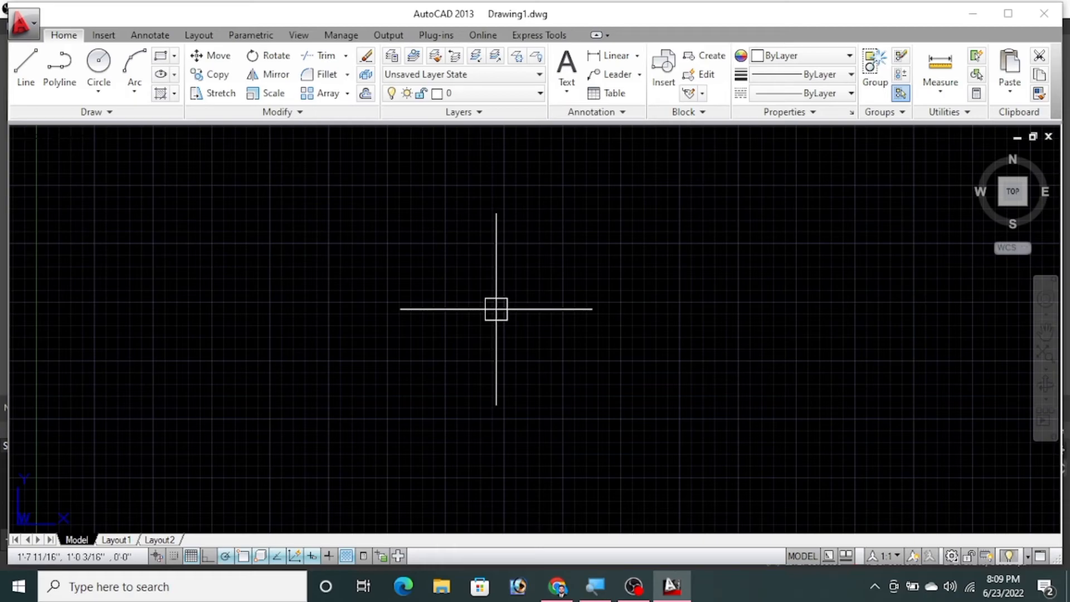
Display the command line window with the COMMANDLINE command.
type("com")
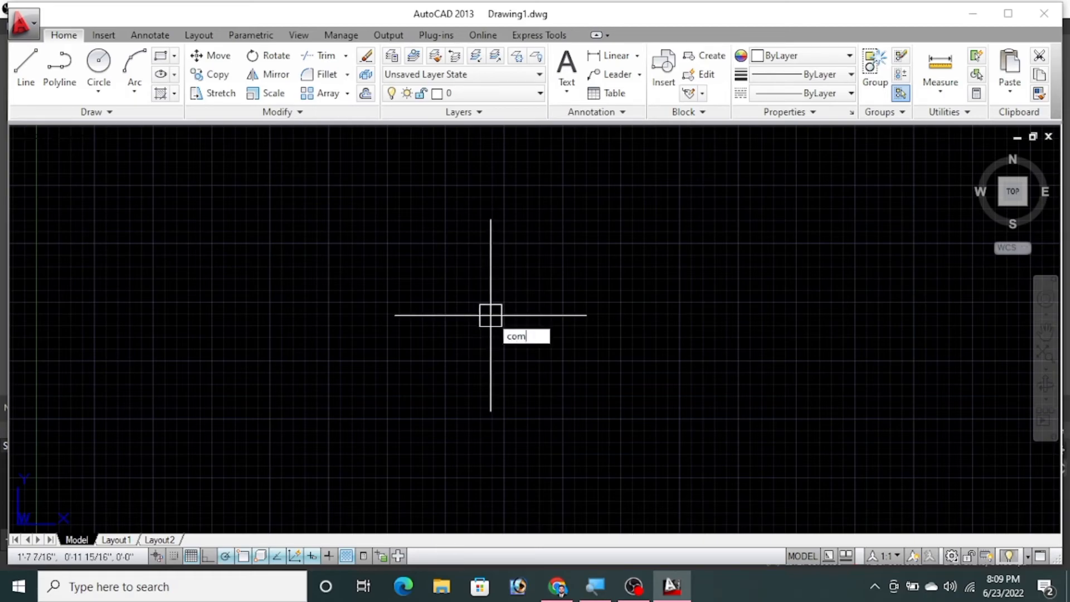
type("mand")
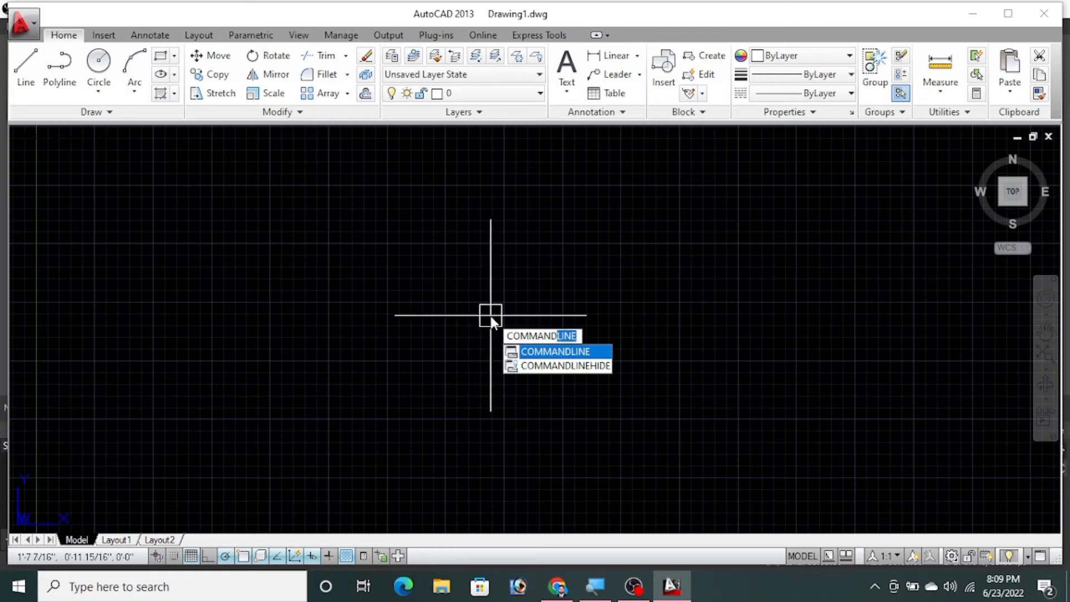
left_click(572, 357)
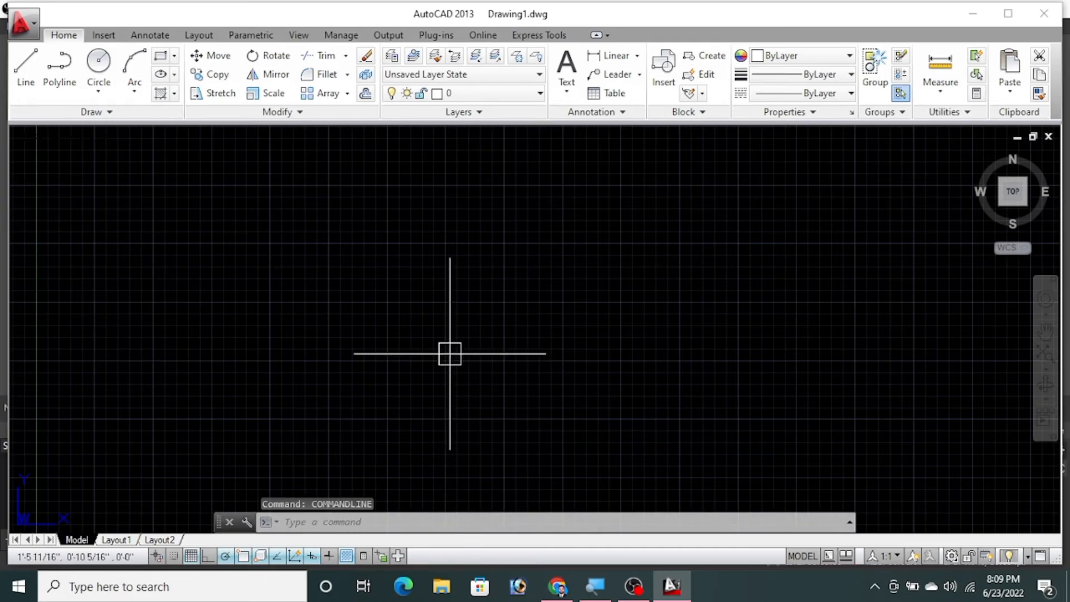
Hide the command line window with the COMMANDLINEHIDE command and confirm closing it.
type("comman")
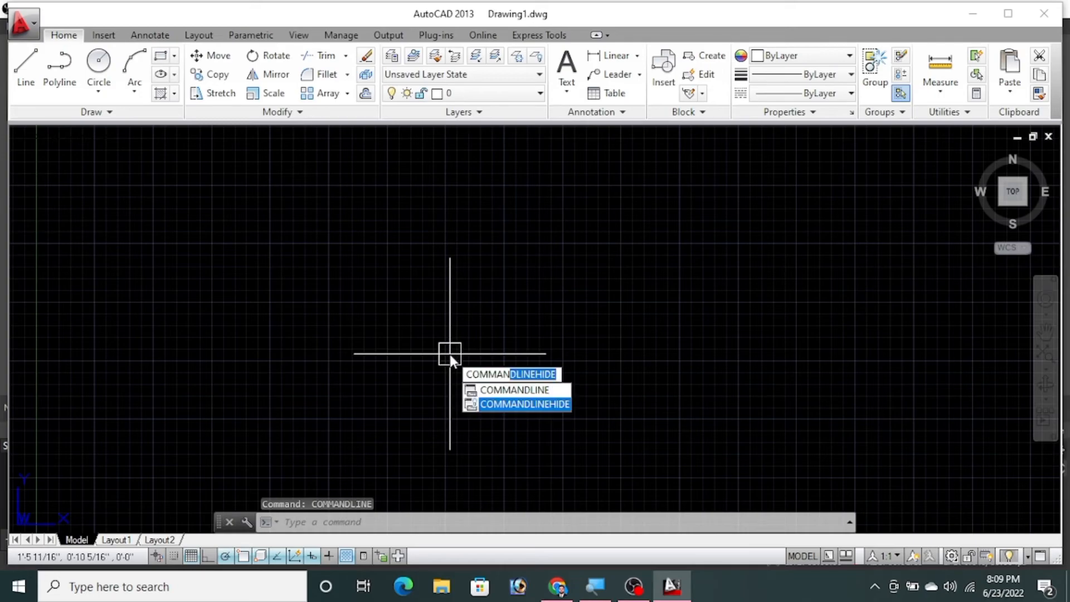
left_click(550, 404)
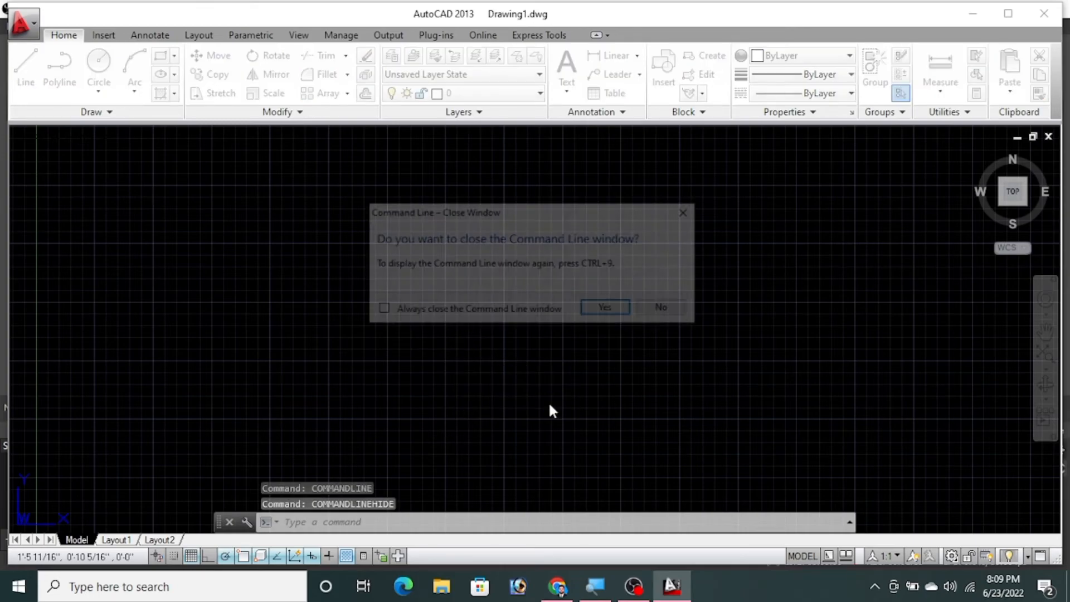
left_click(605, 309)
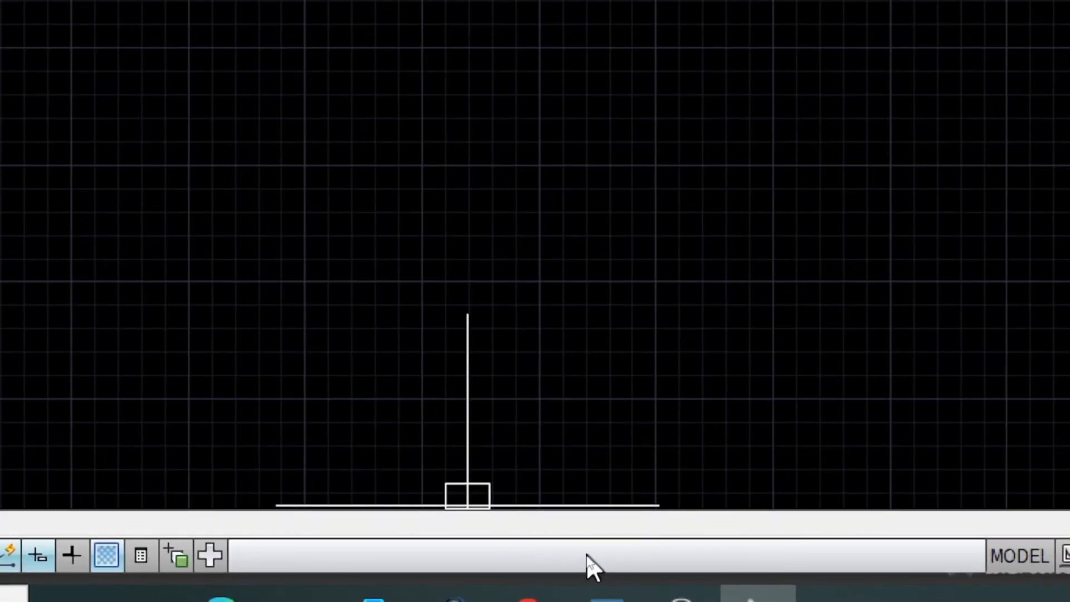
Examine the status bar's display options, including the status toggles, and leave them without making a change.
right_click(586, 554)
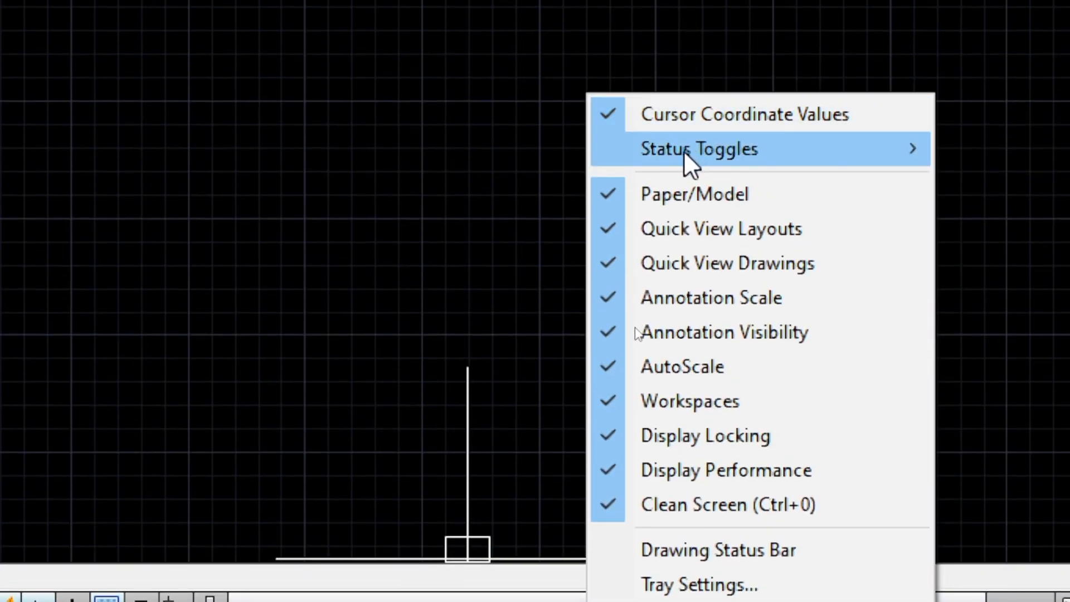
mouse_move(681, 151)
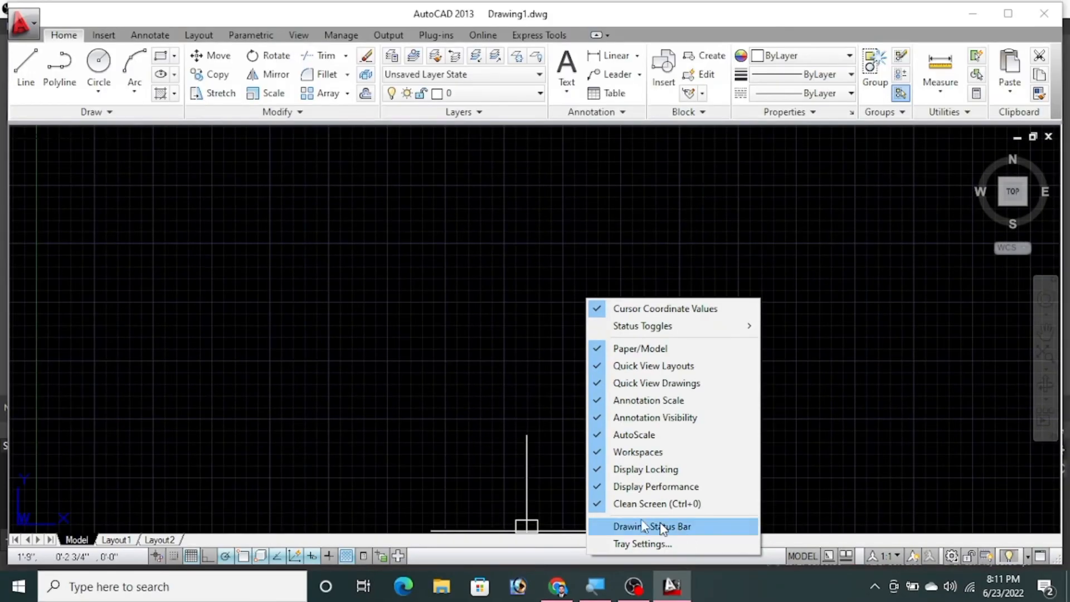
left_click(500, 548)
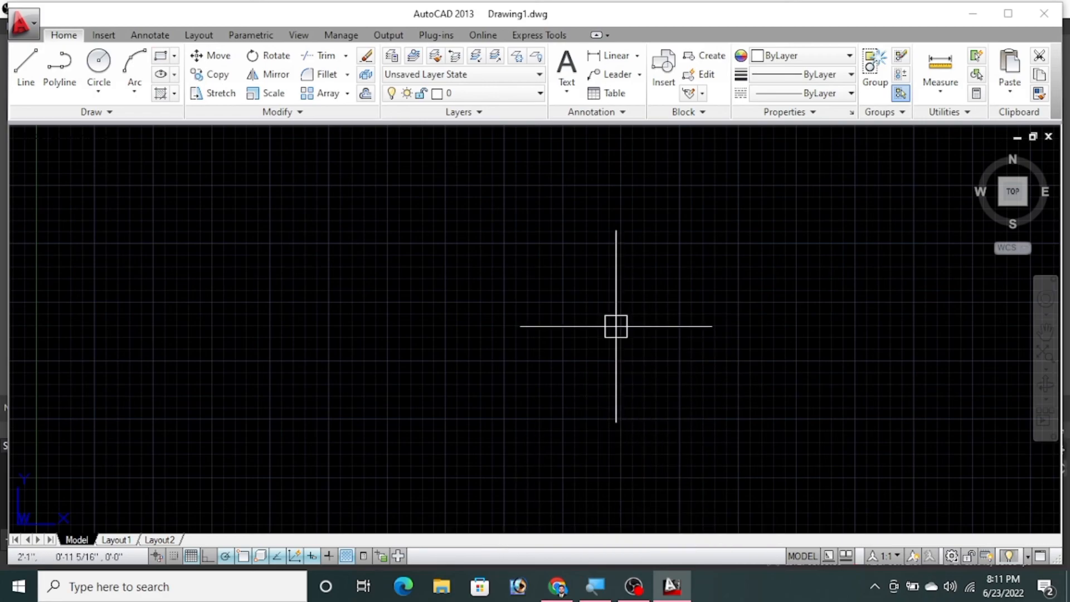